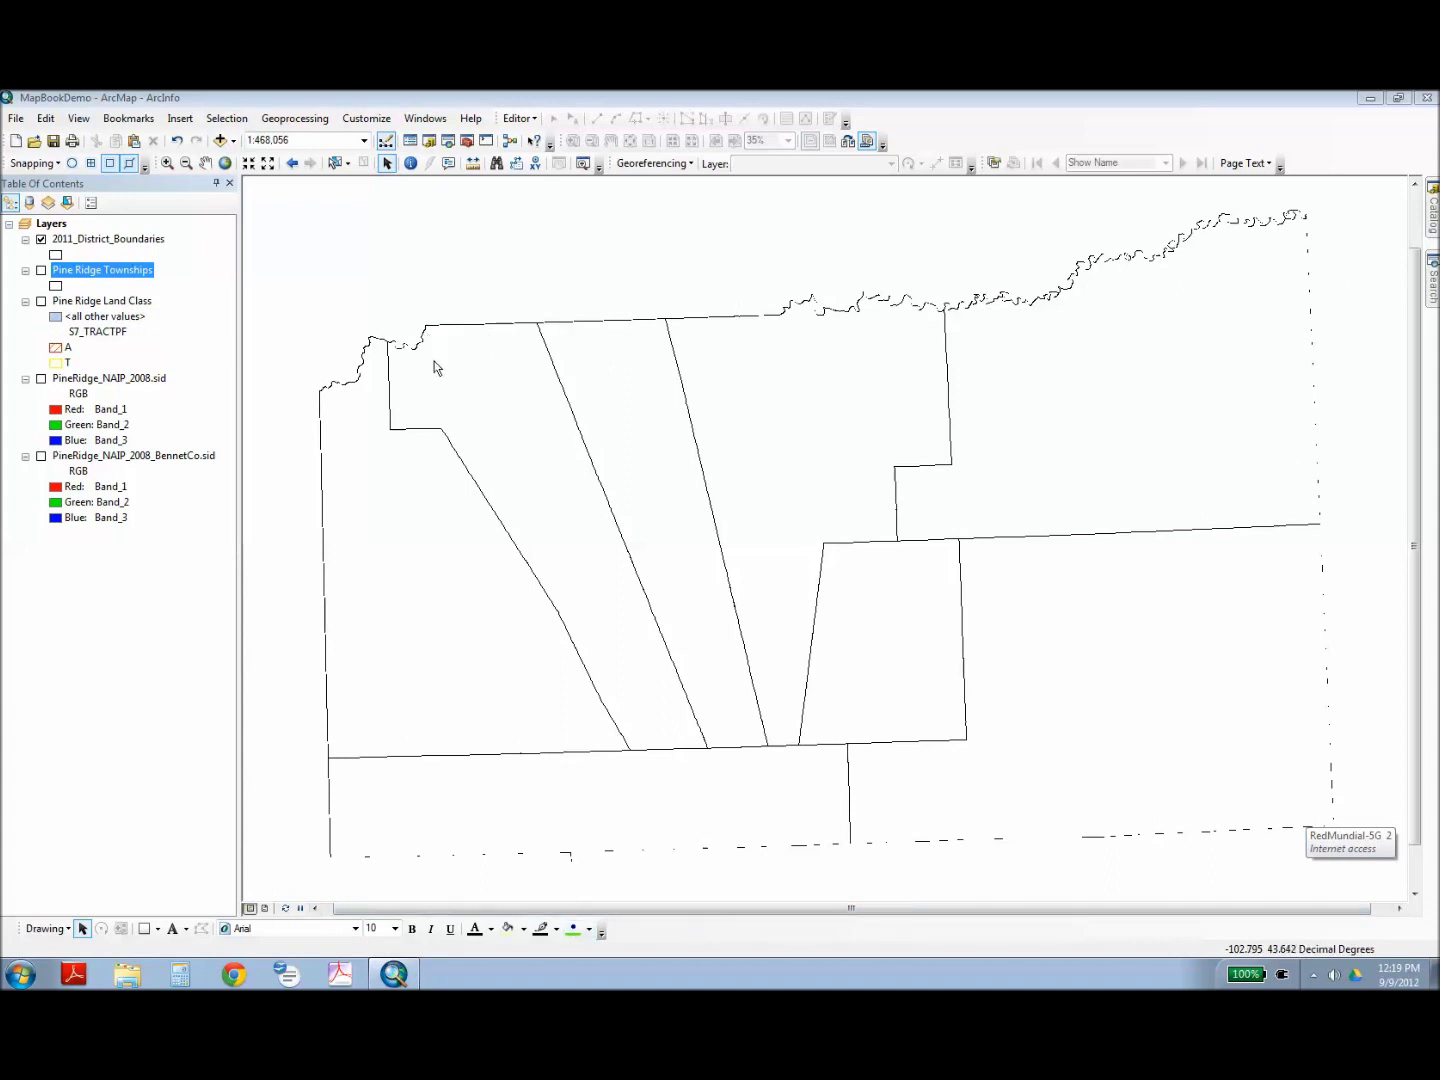
Turn on both NAIP 2008 .sid image layers, Pine Ridge Land Class, and Pine Ridge Townships.
click(41, 379)
click(41, 456)
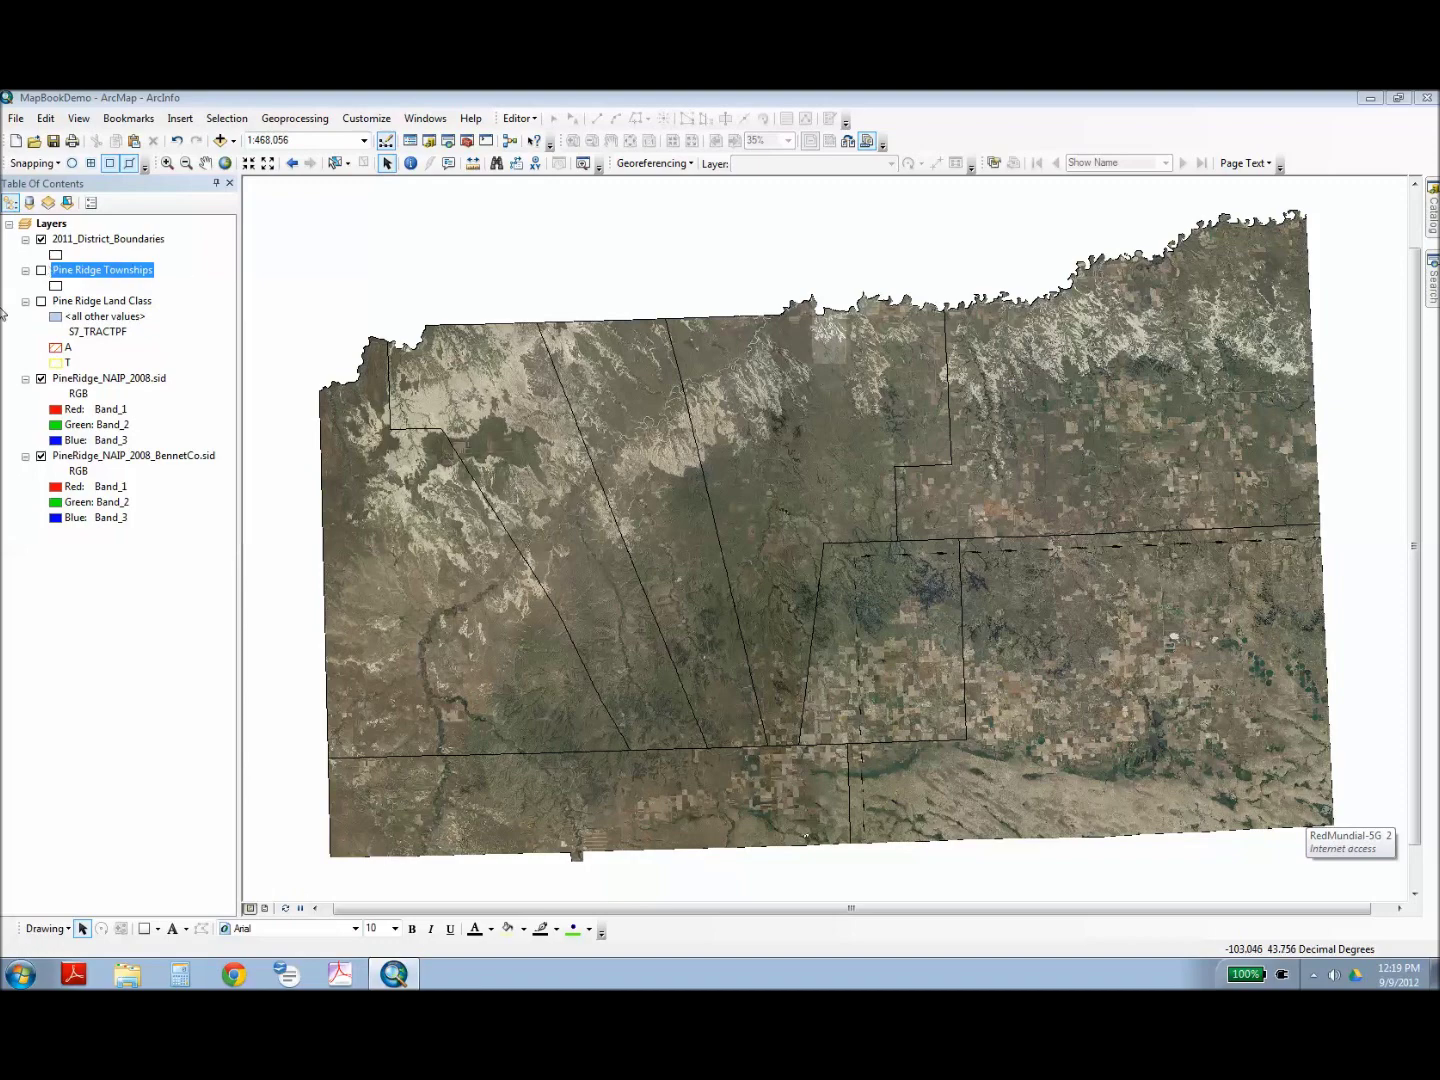
ctrl+click(43, 305)
click(42, 302)
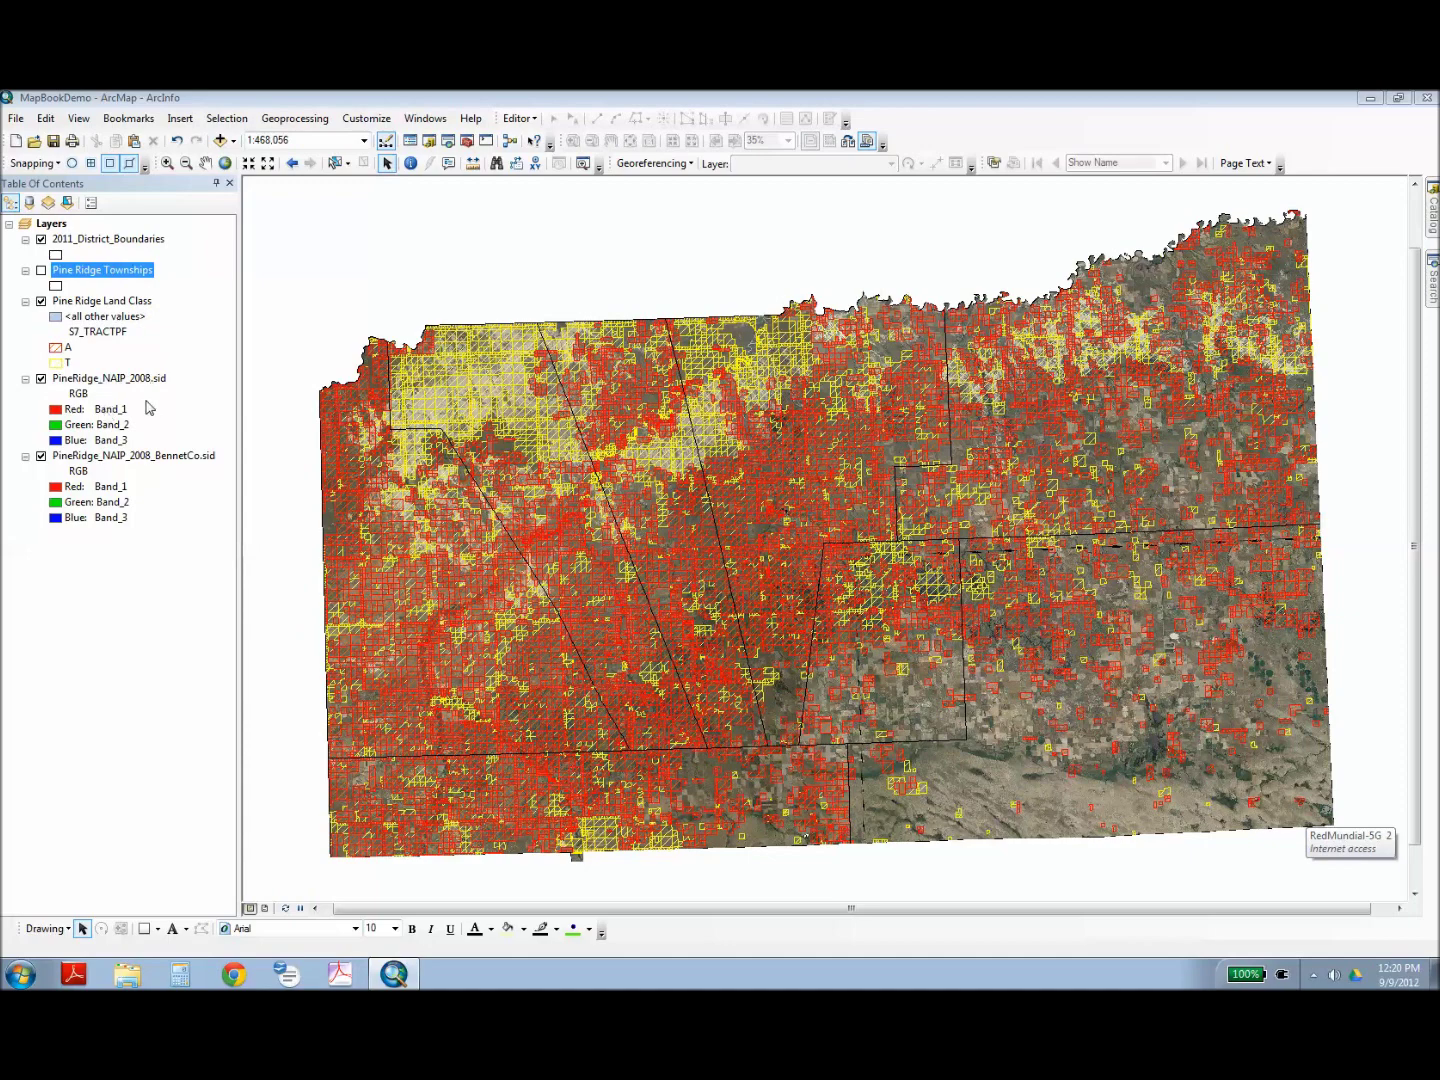
click(41, 271)
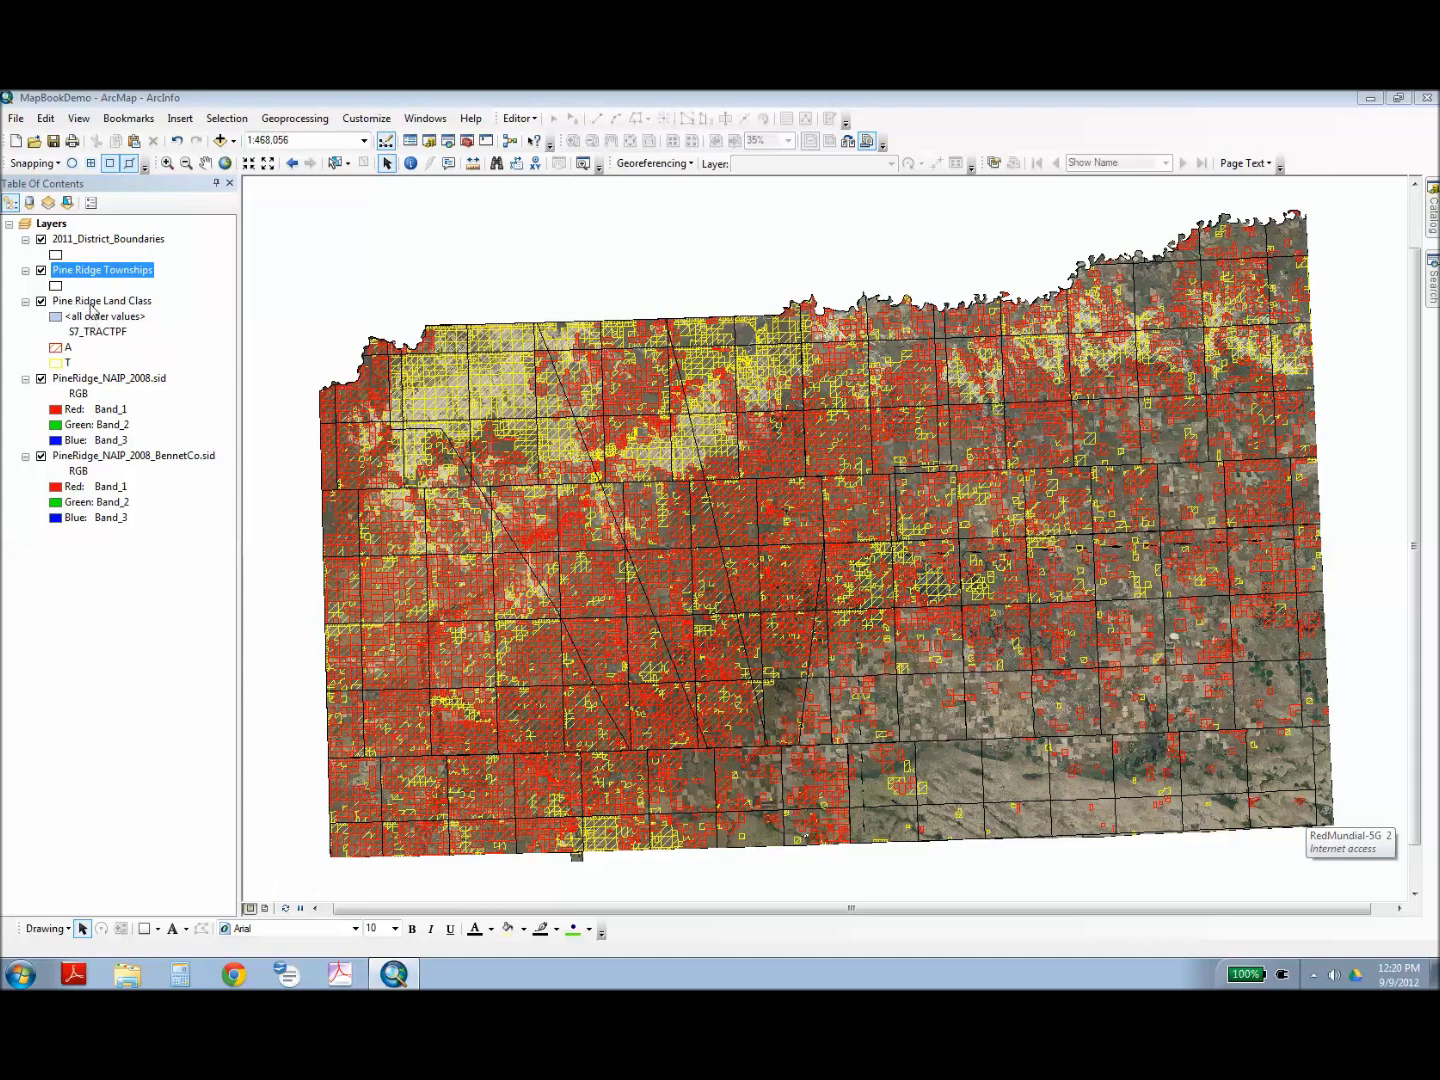
Enable feature labels on the Pine Ridge Townships and Pine Ridge Land Class layers.
right_click(94, 270)
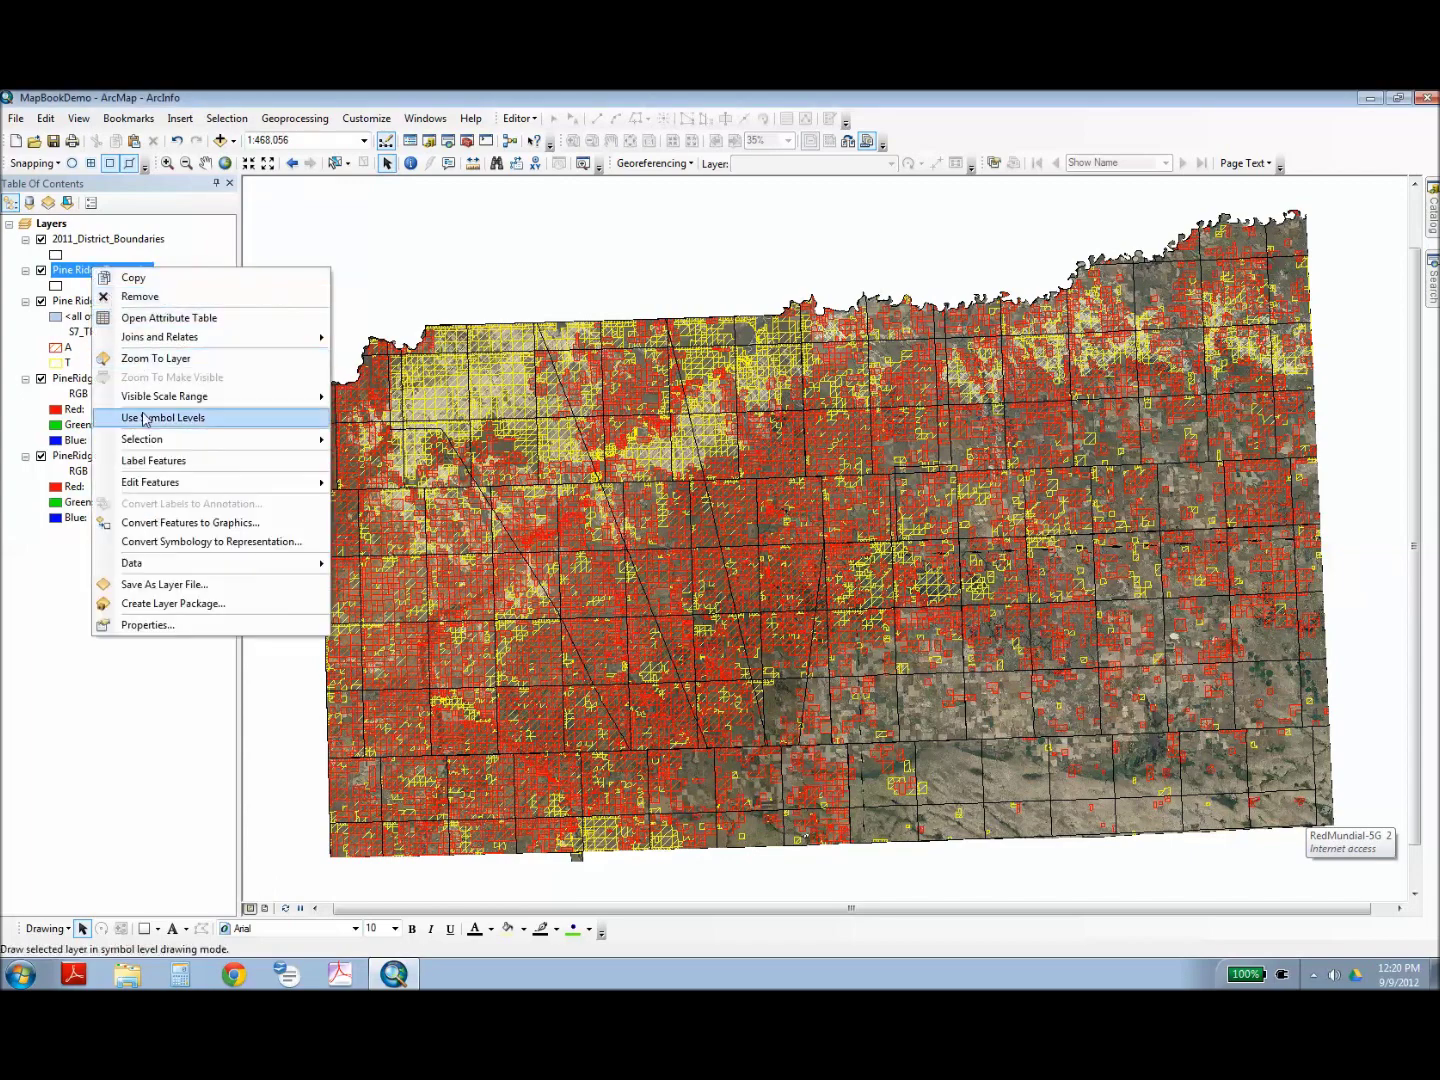
click(148, 461)
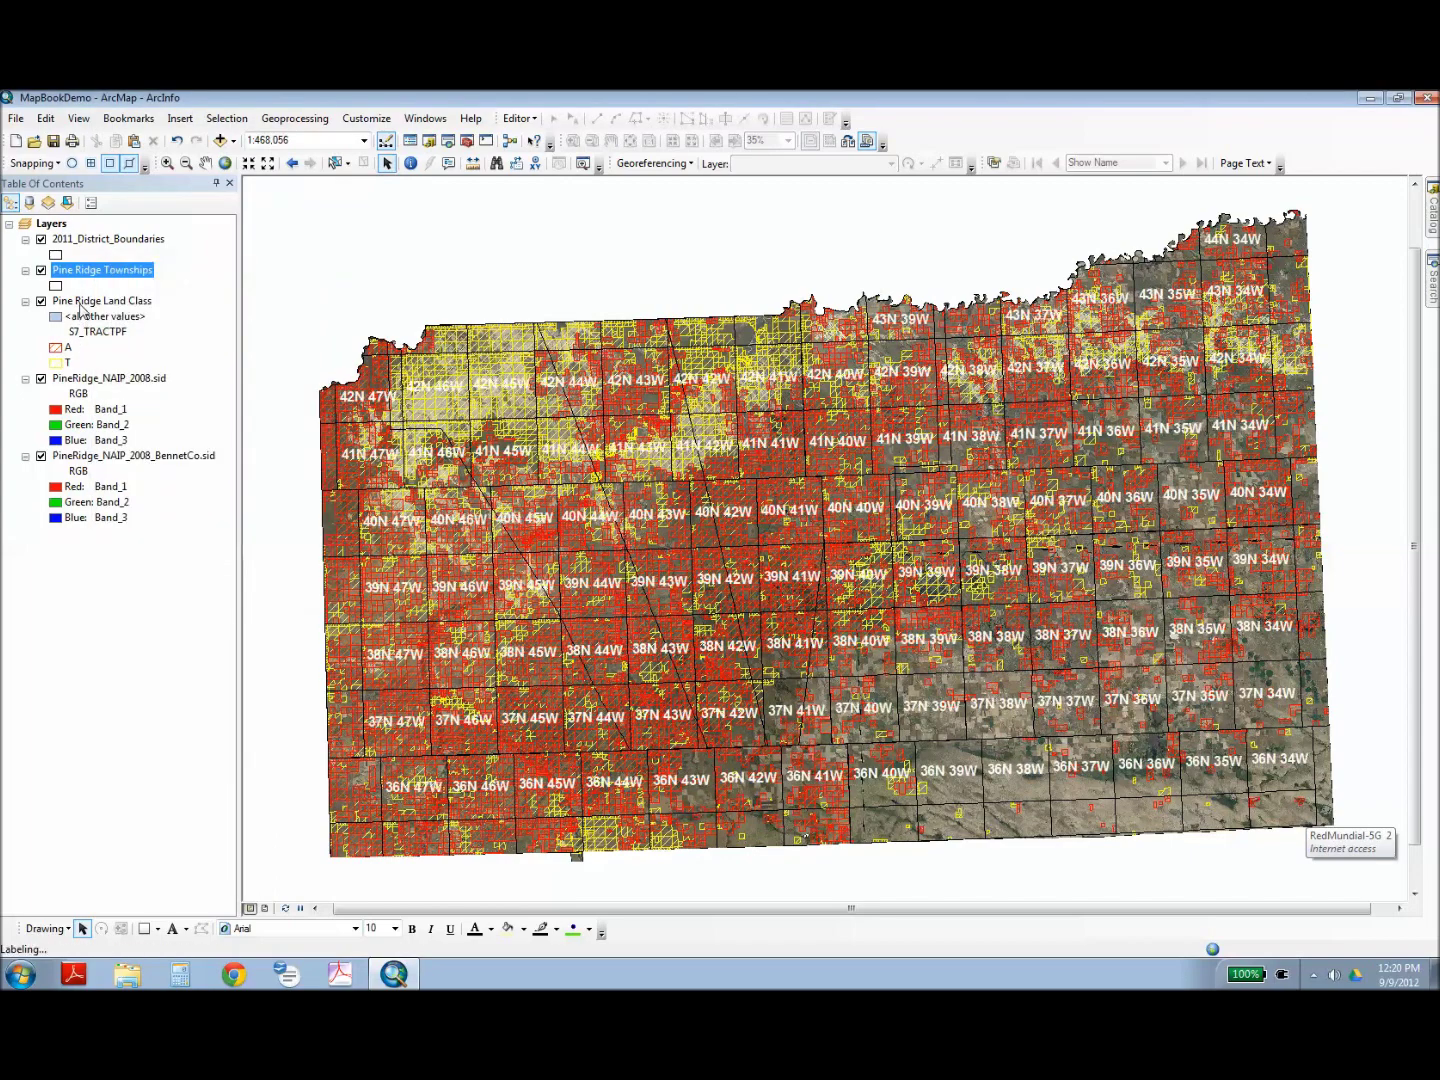
right_click(81, 303)
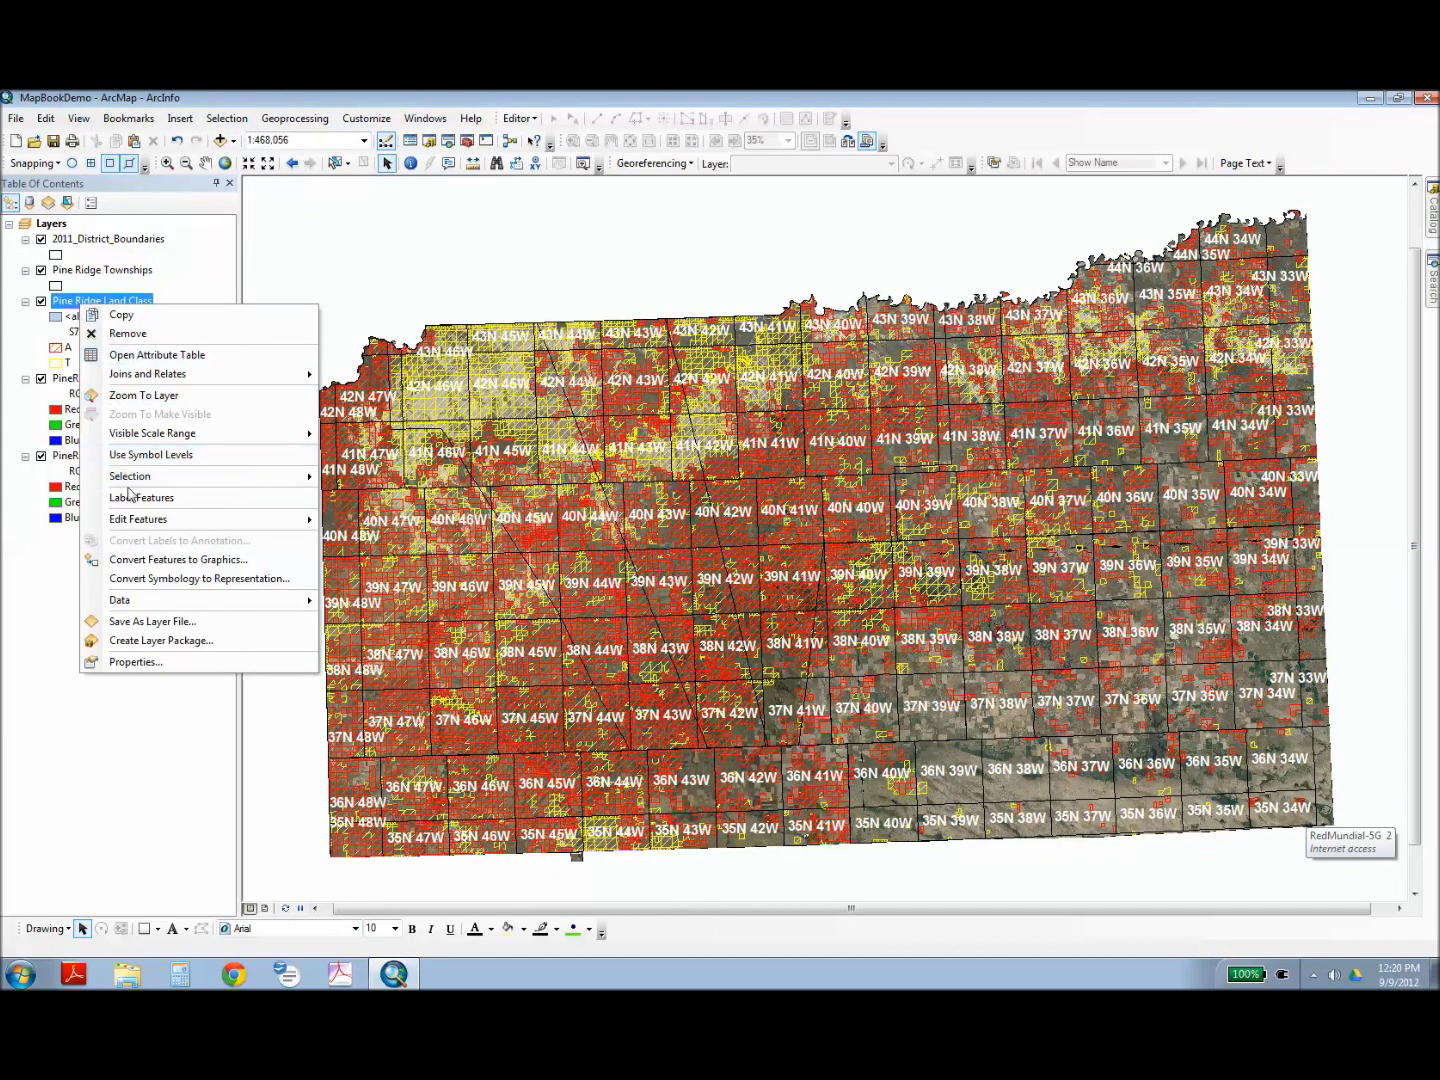
click(131, 497)
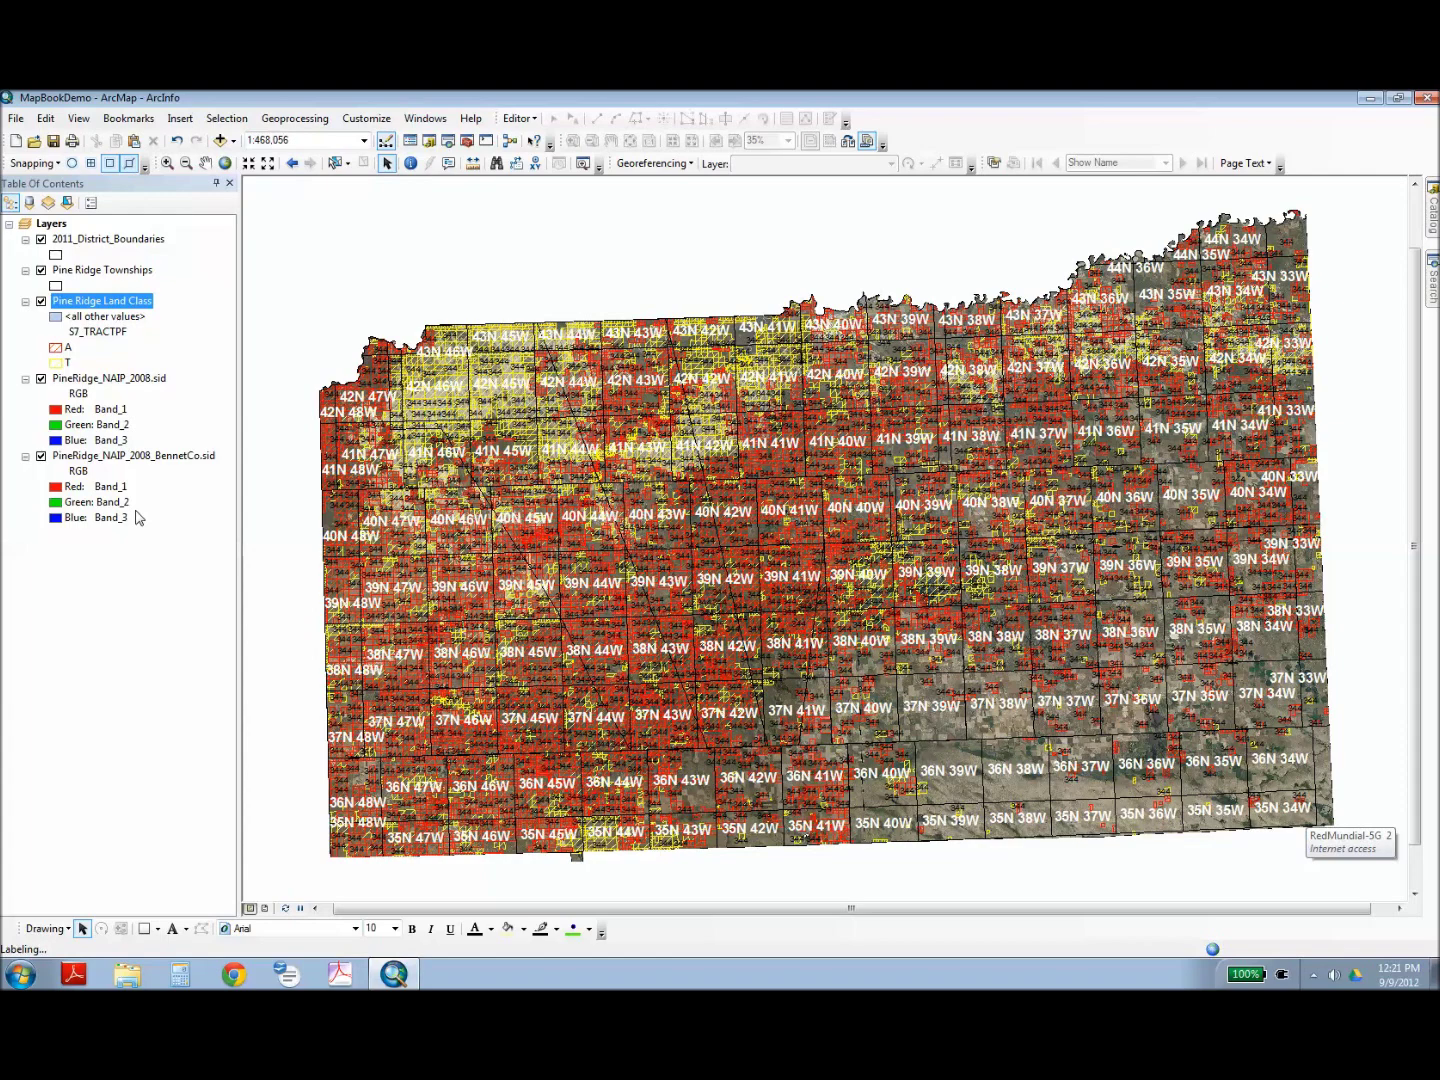
click(377, 120)
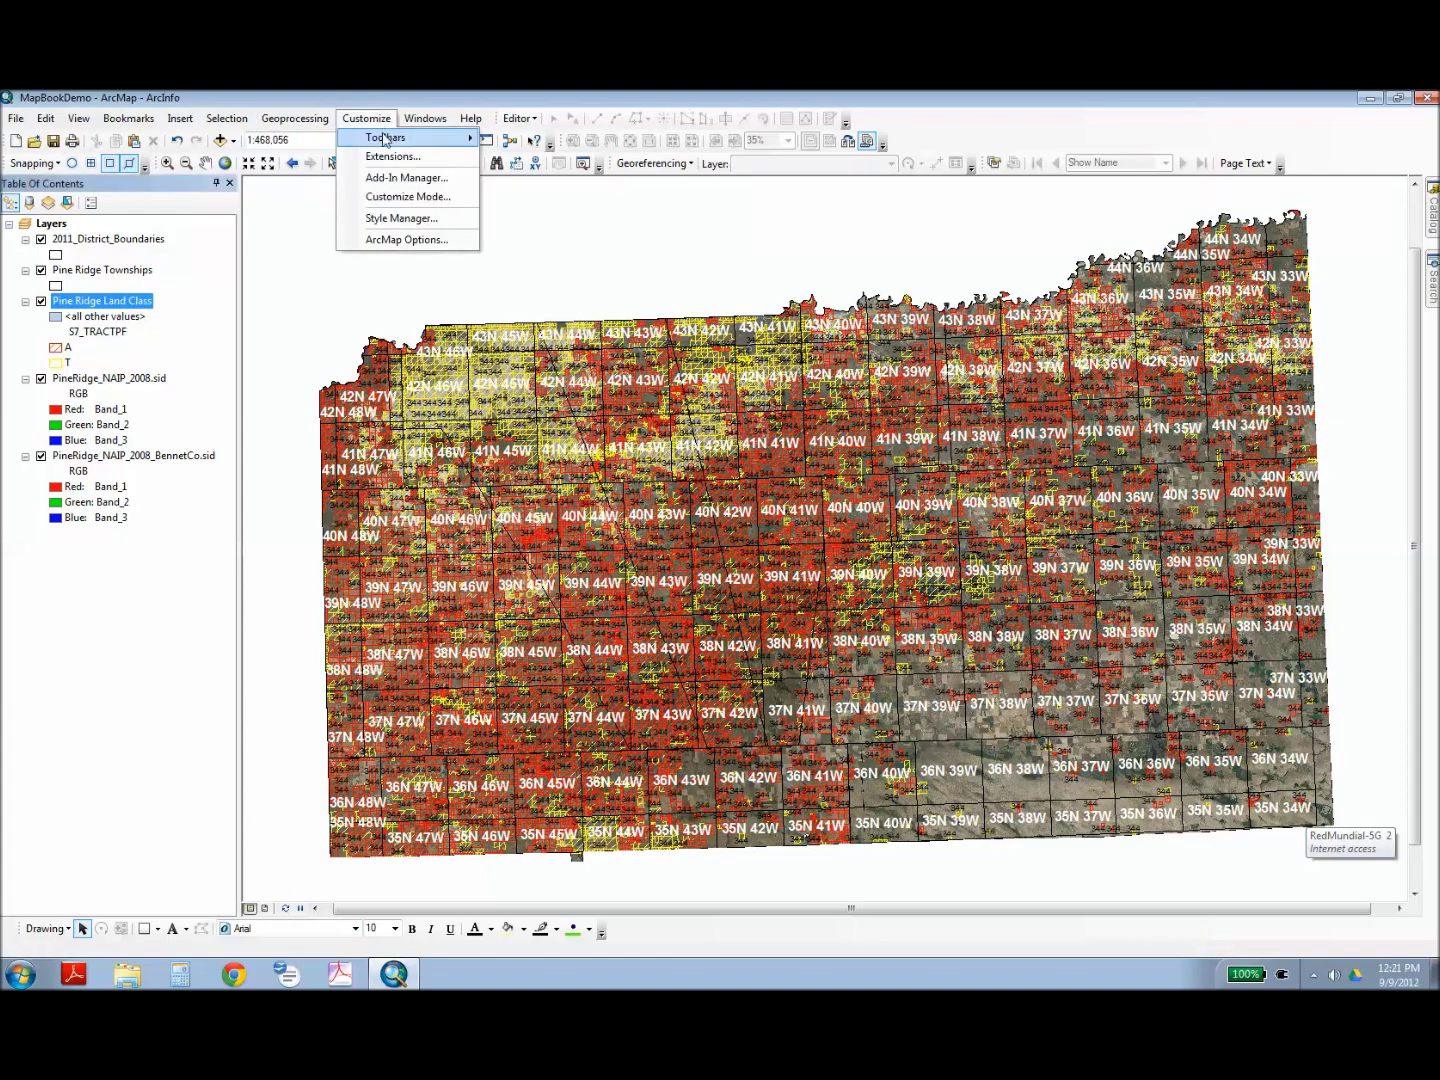
mouse_move(385, 140)
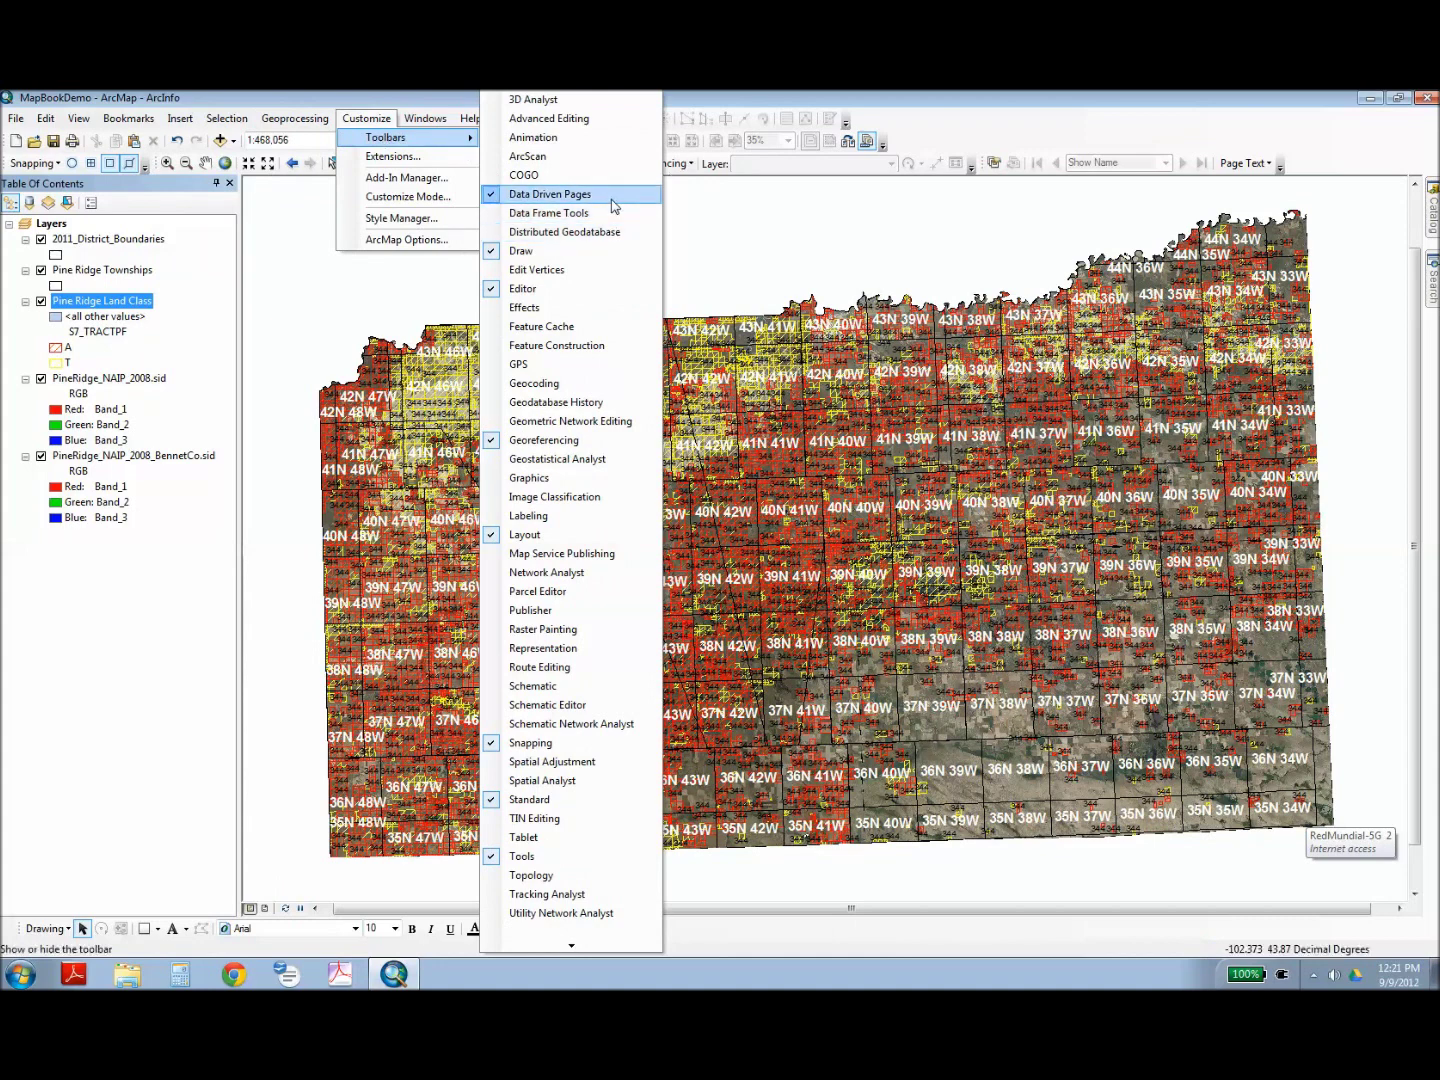
click(815, 221)
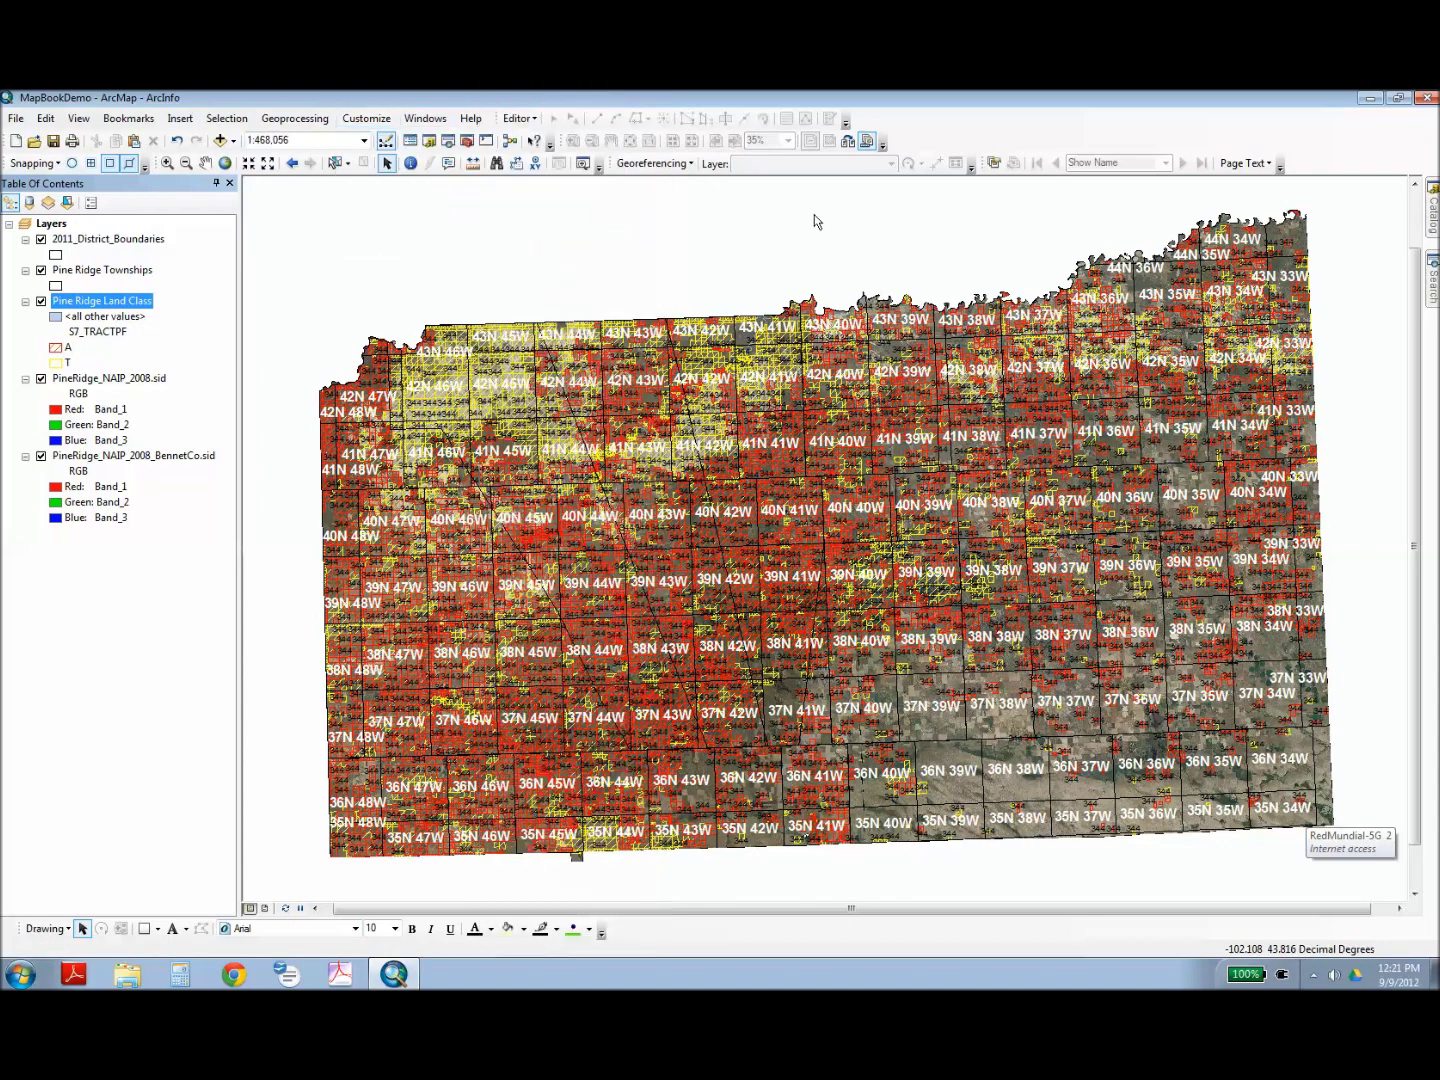
click(992, 165)
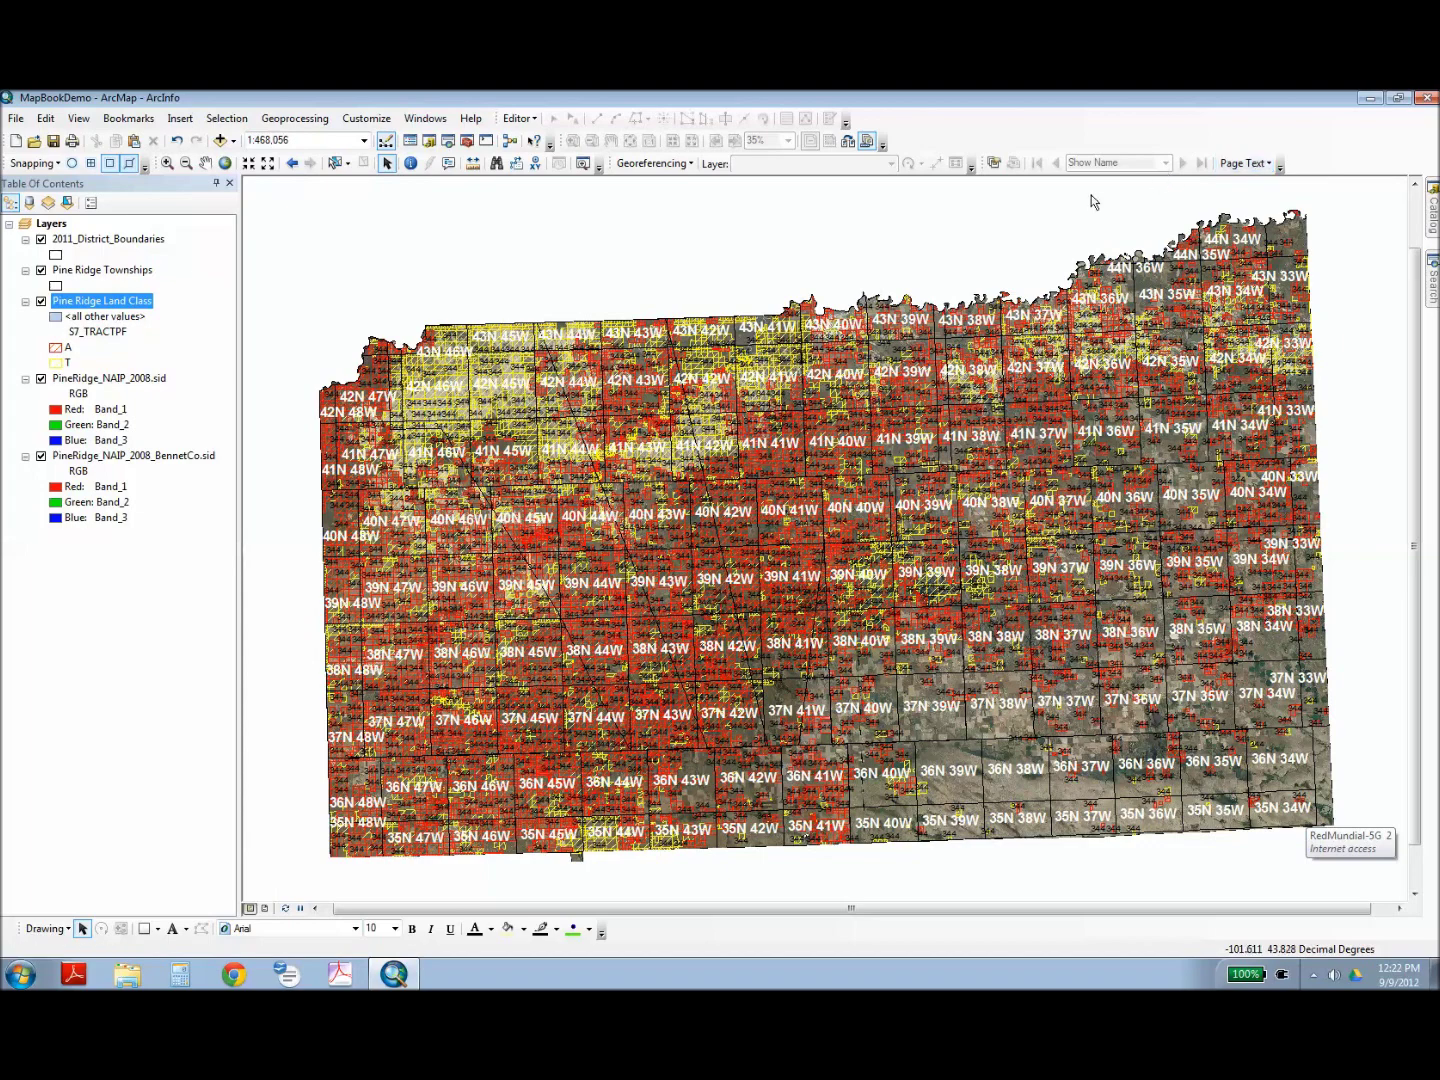
Enable data driven pages on the Layers data frame with Pine Ridge Townships as index layer.
click(994, 163)
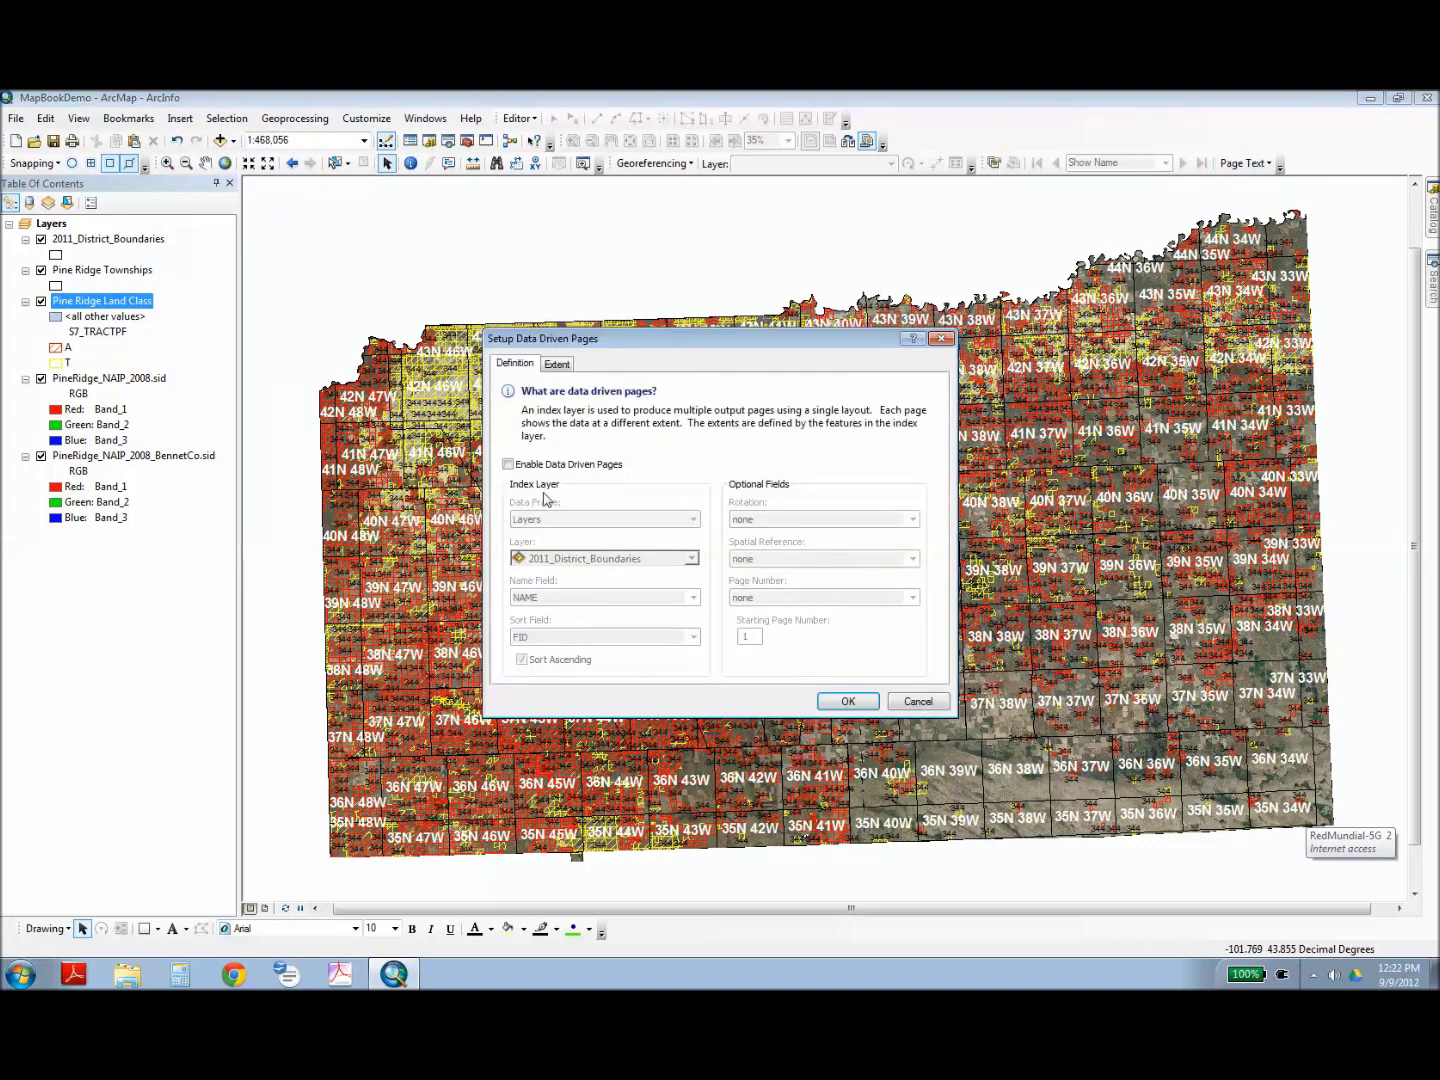
click(509, 466)
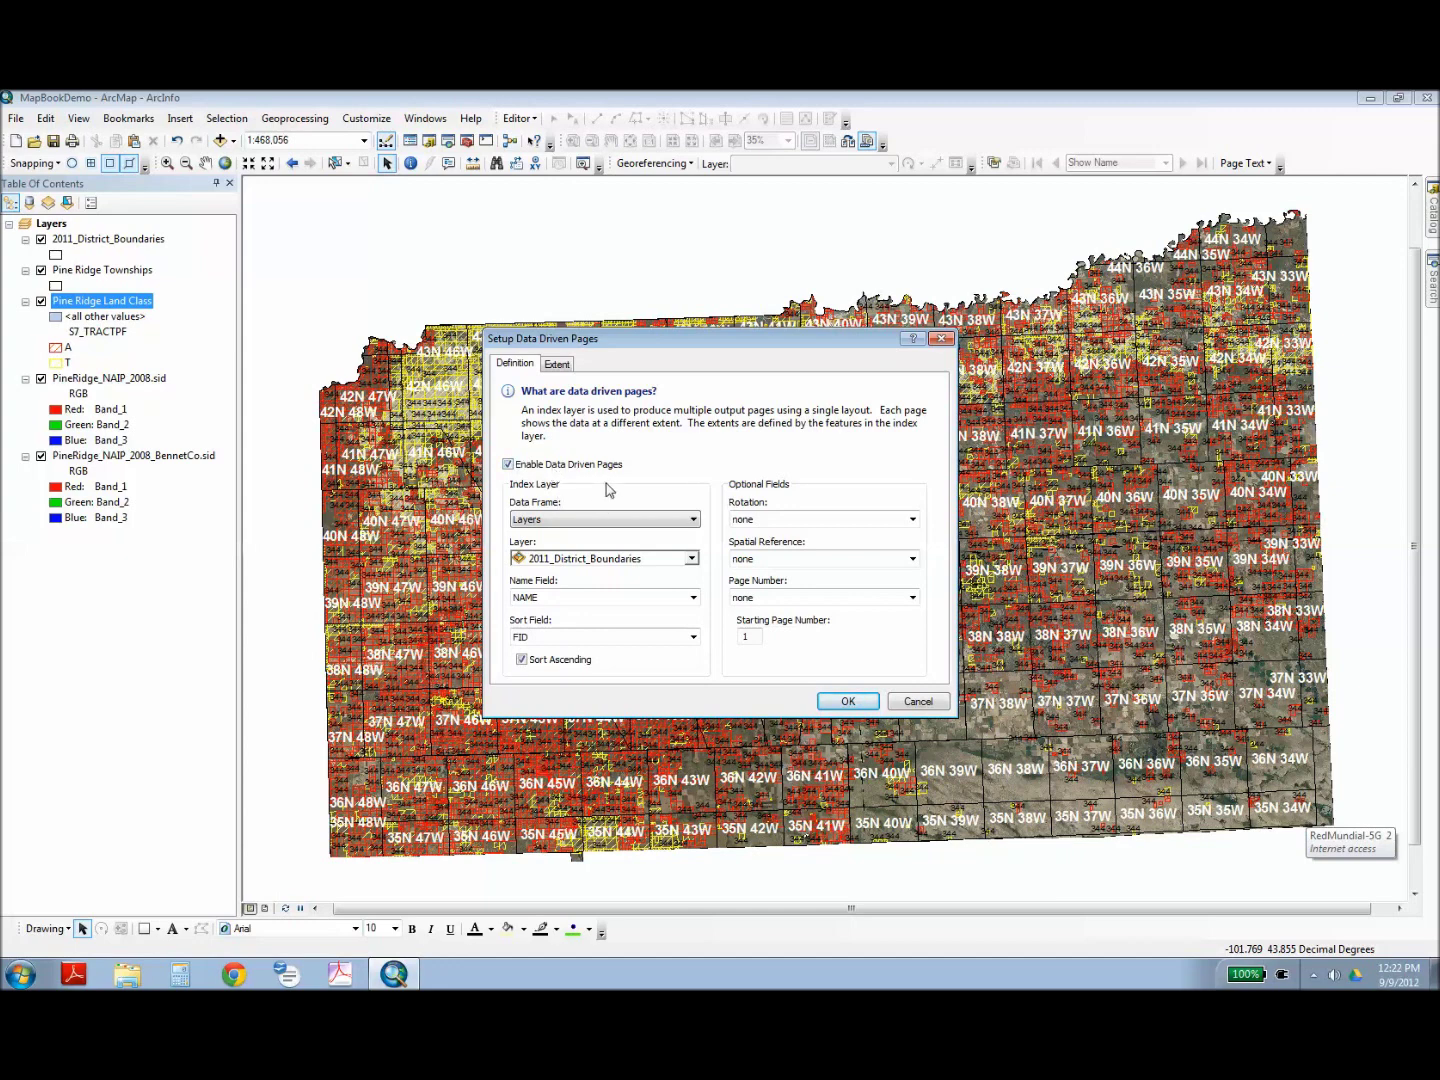
click(525, 520)
click(568, 520)
click(568, 535)
click(621, 566)
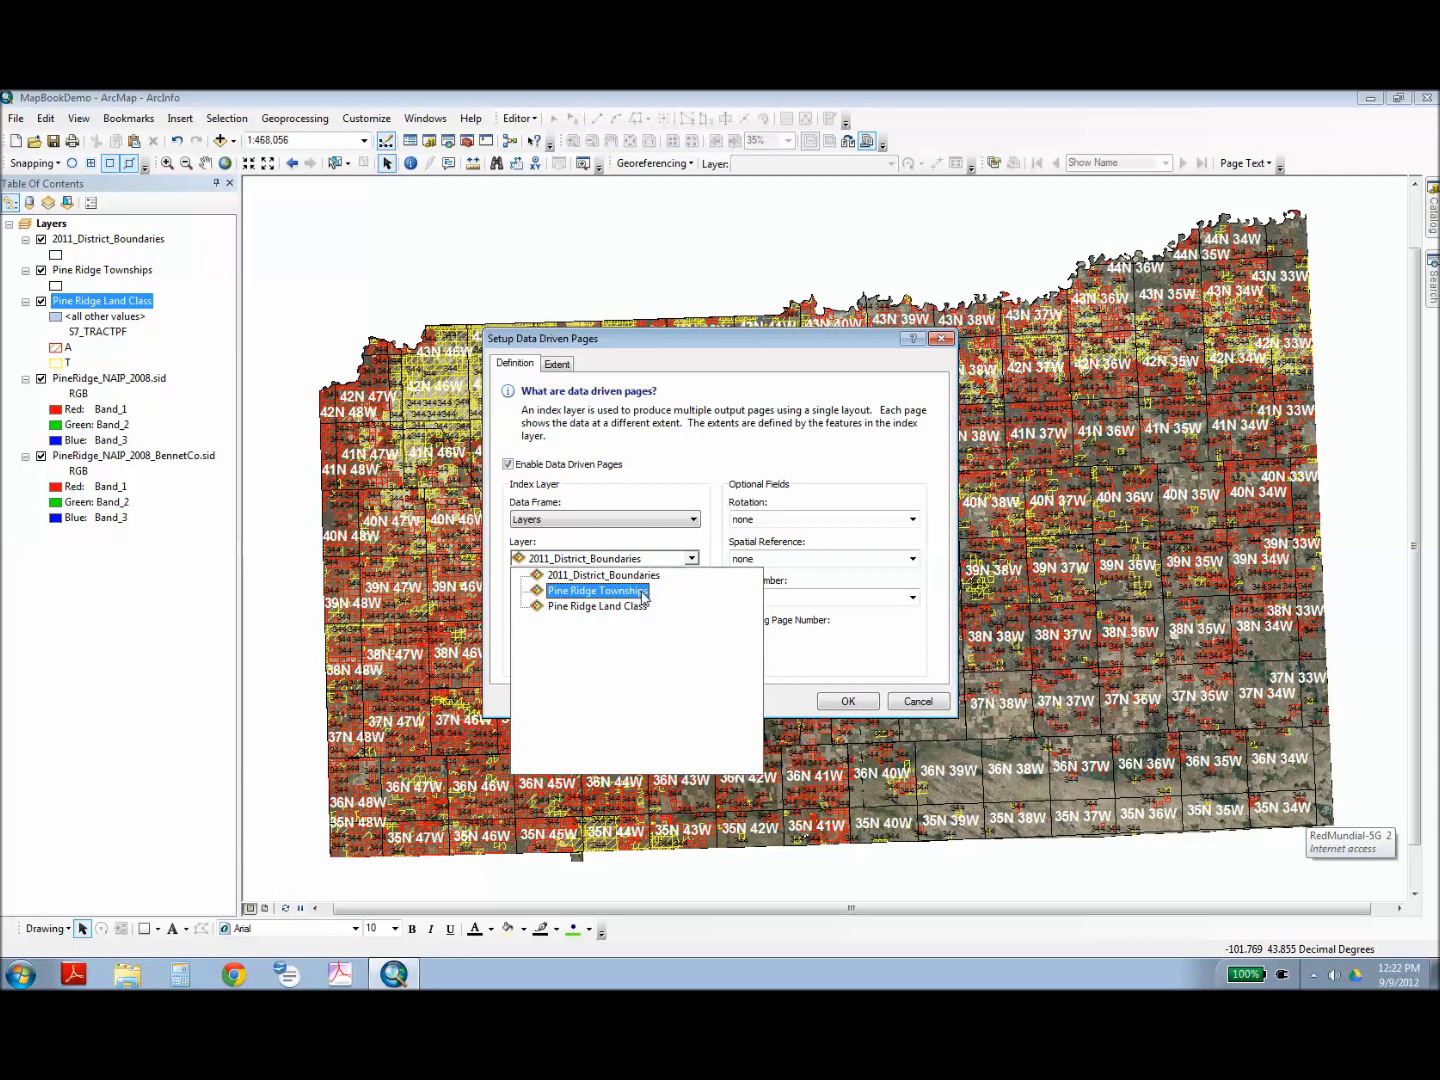
click(640, 592)
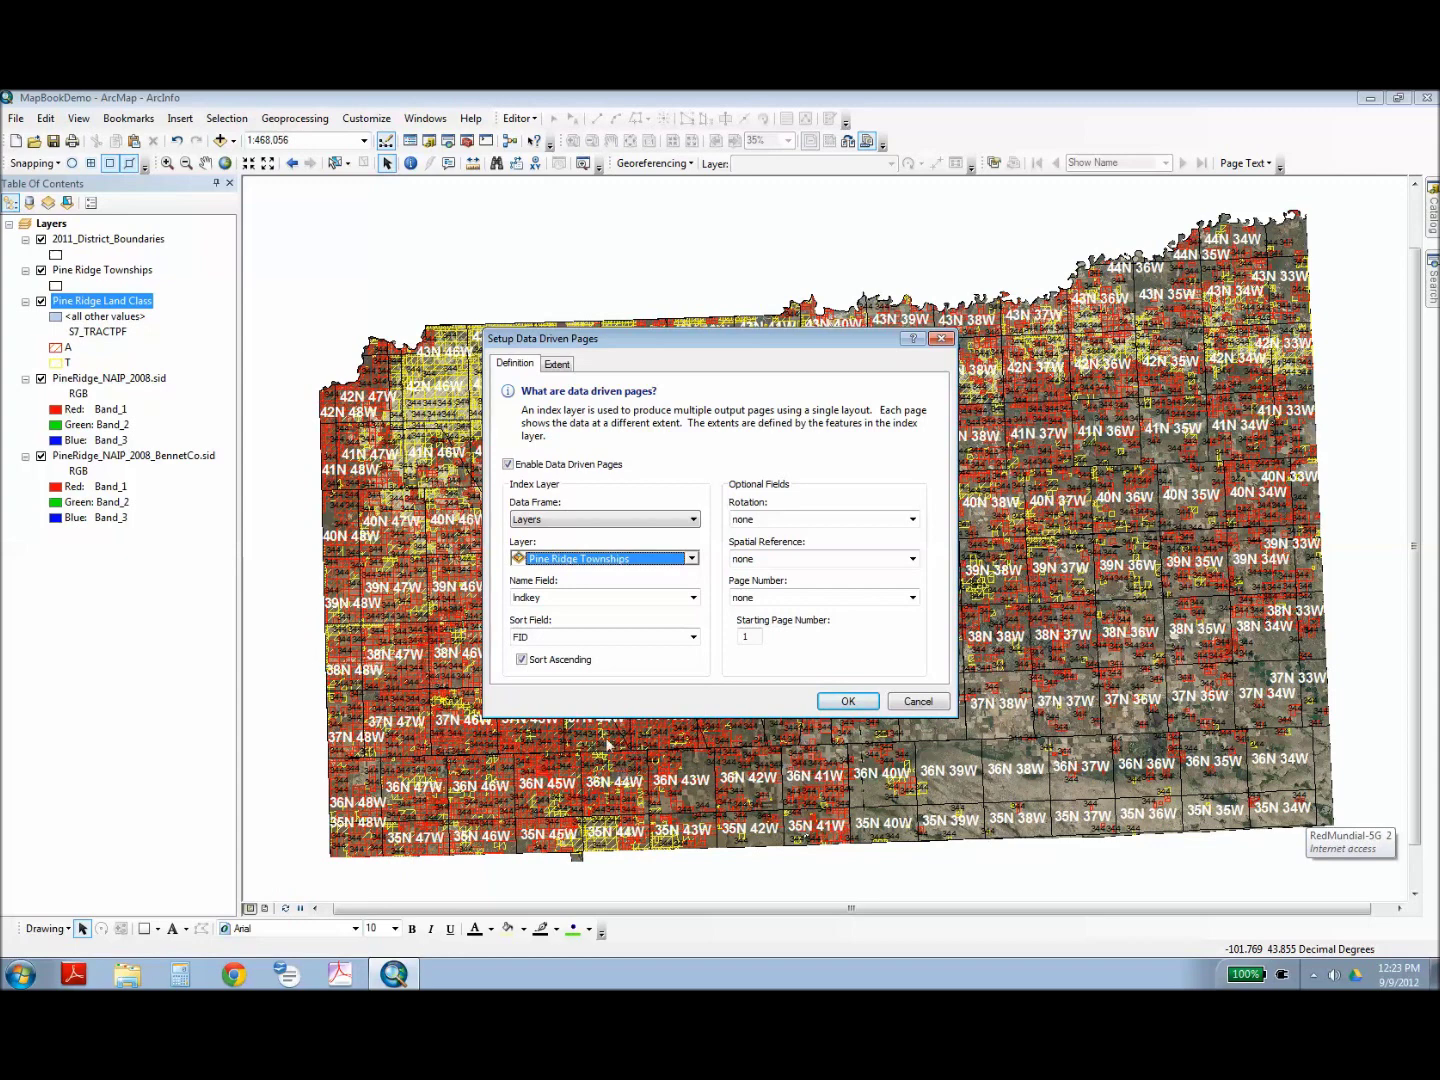
click(693, 598)
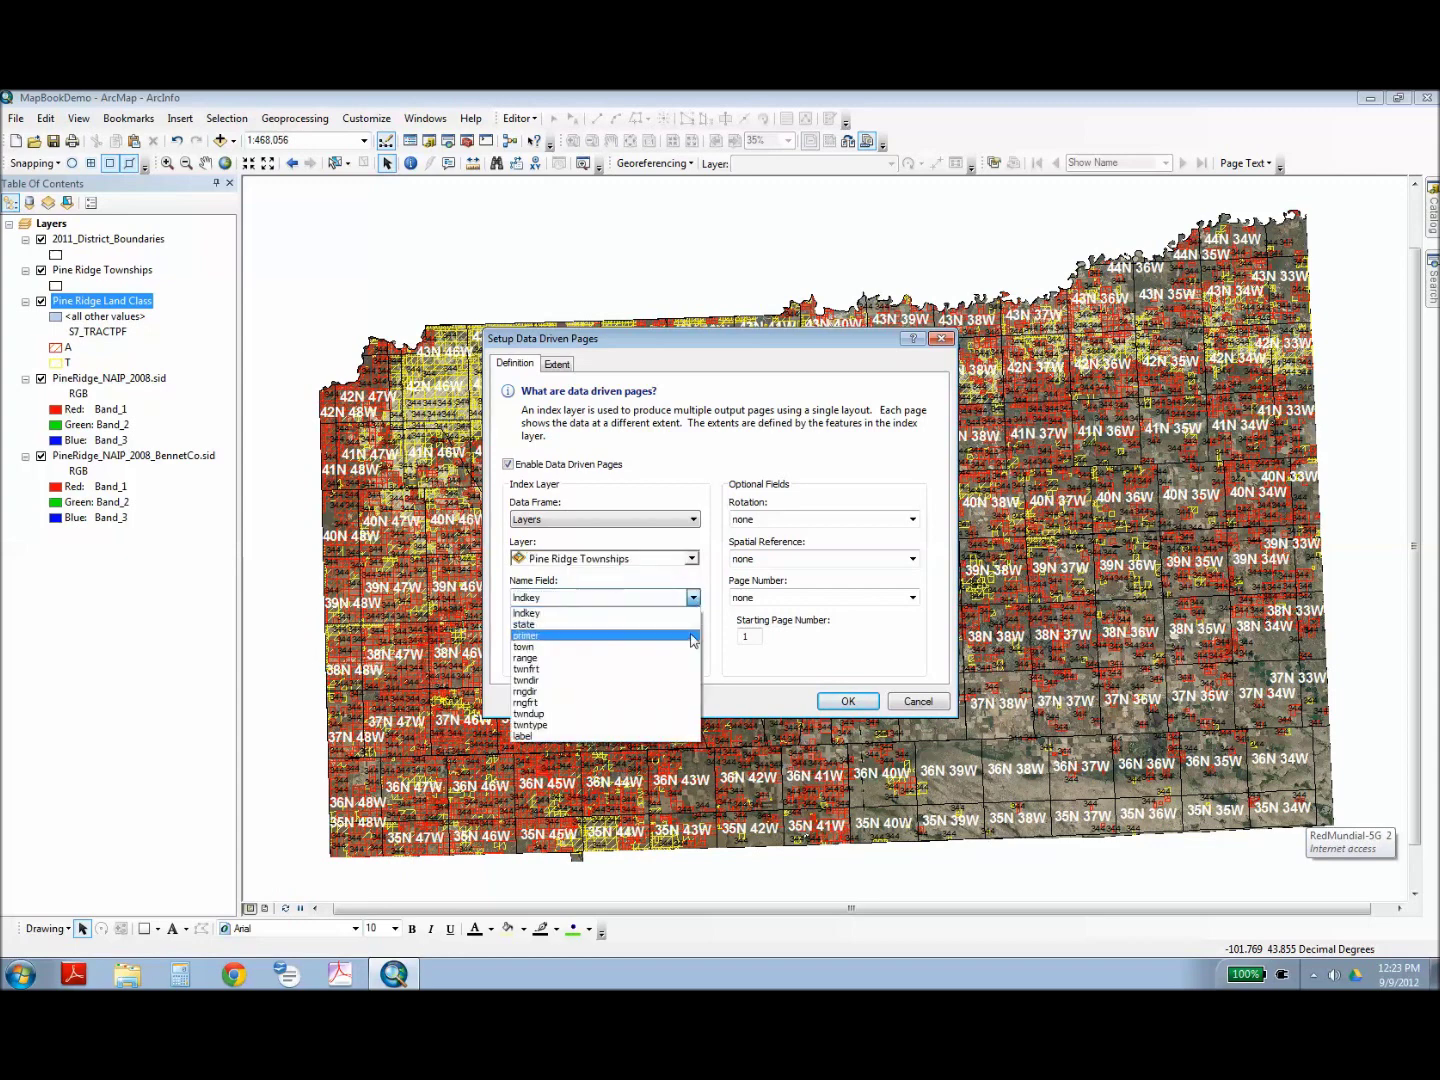
Use the label field as both Name Field and Sort Field, then apply the setup.
click(669, 737)
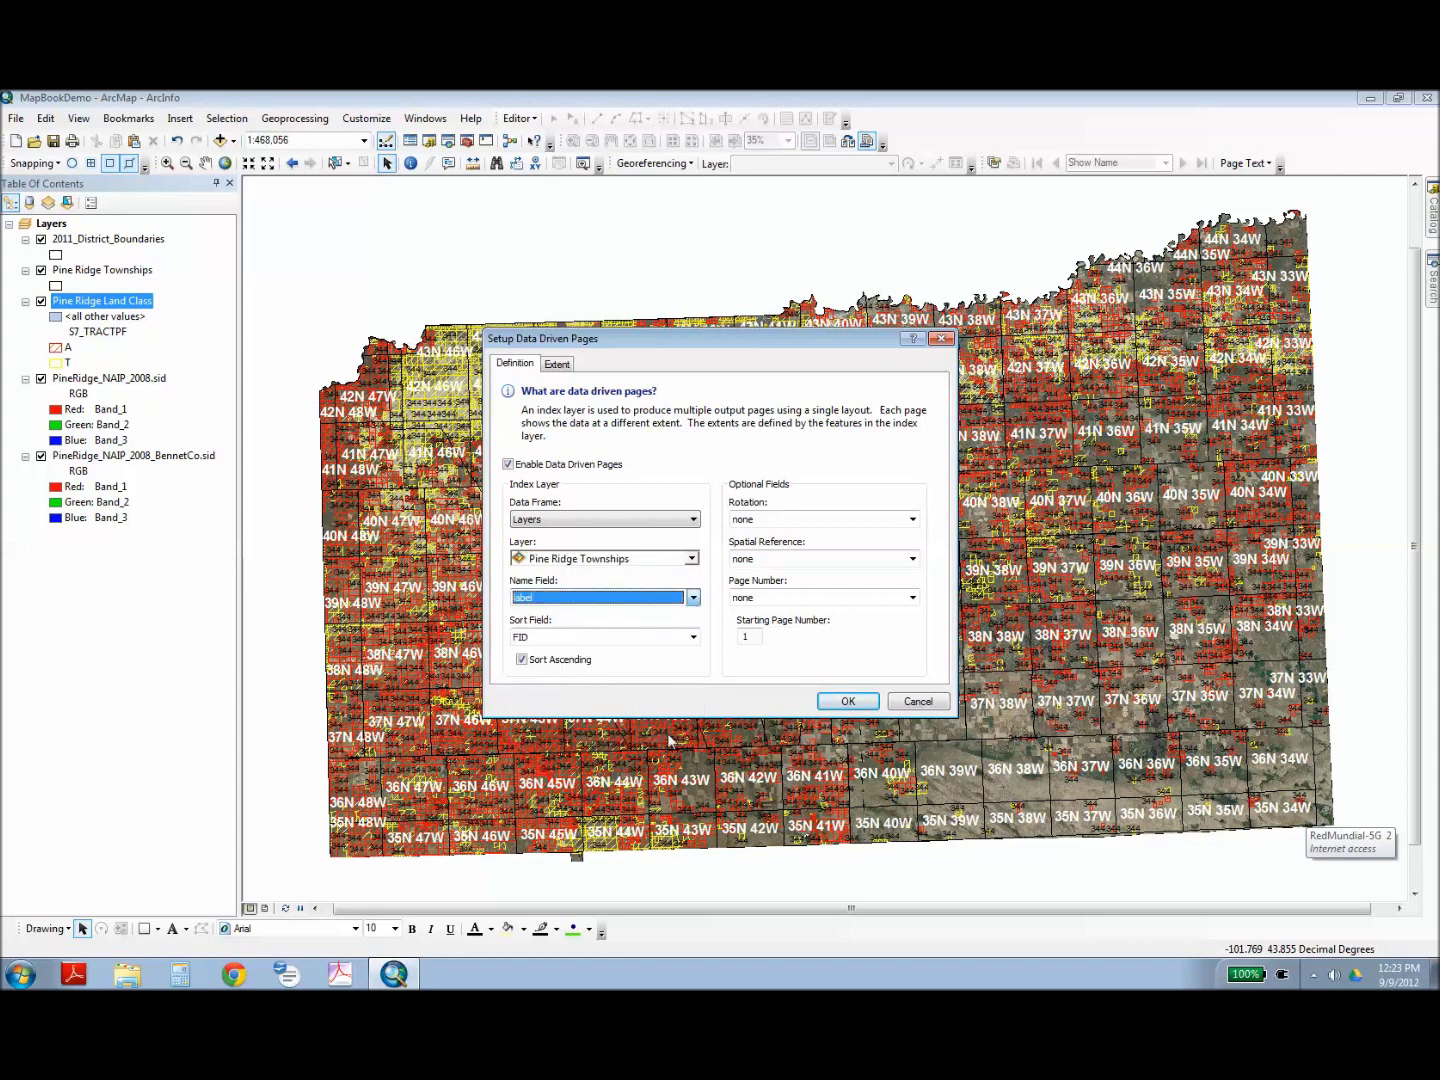
click(693, 638)
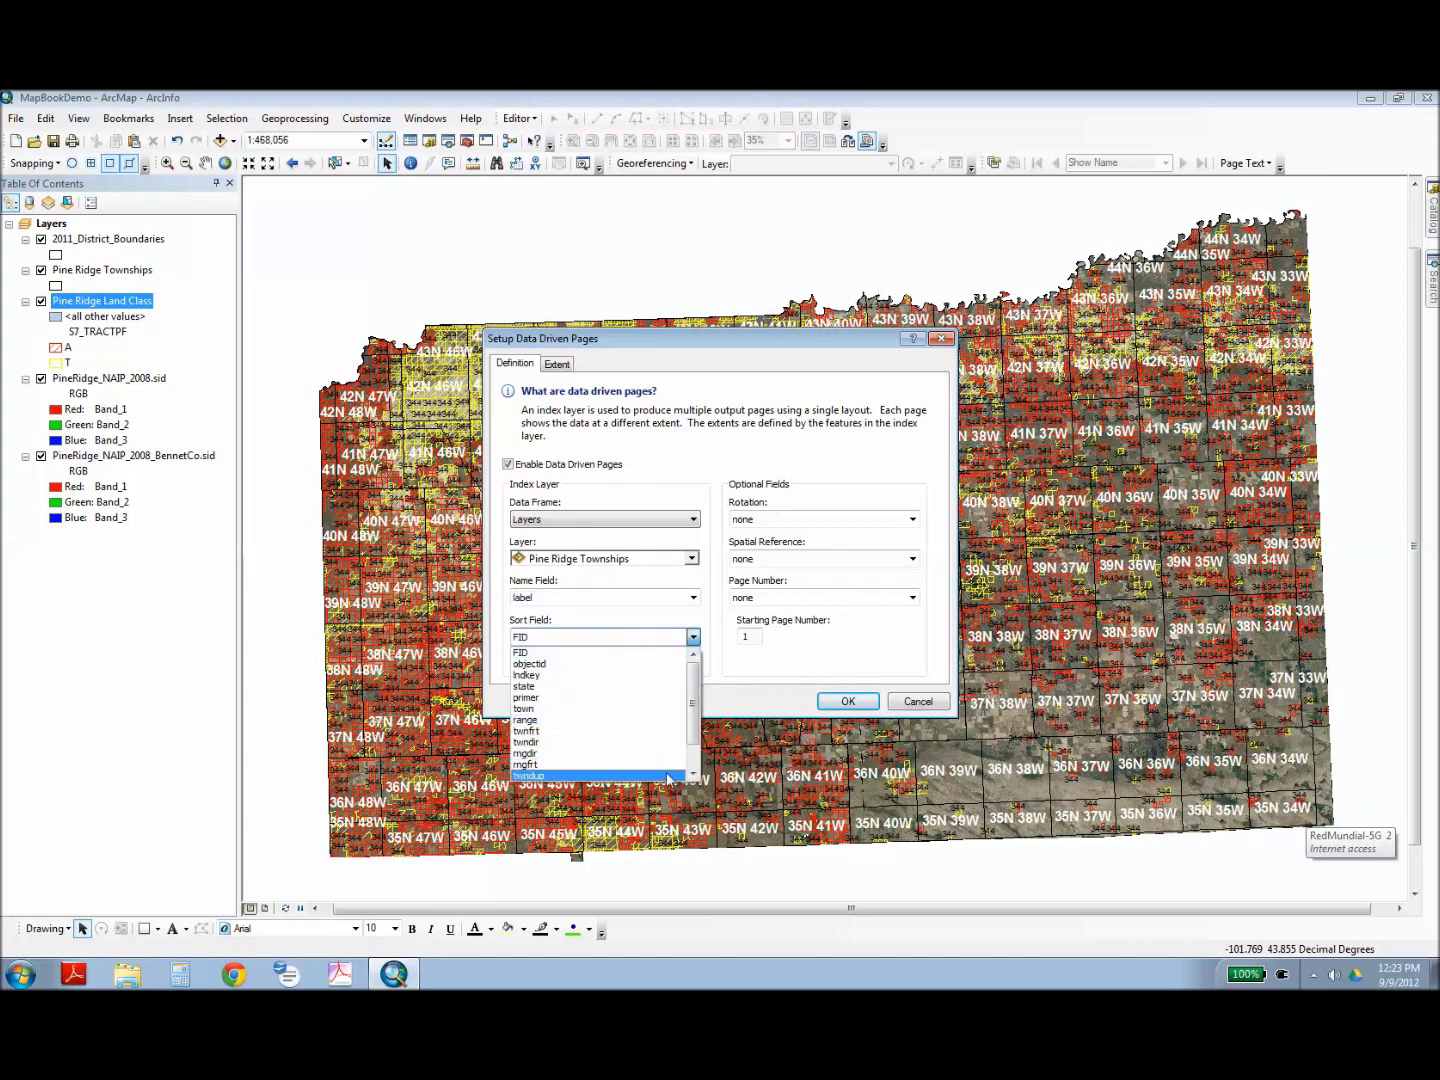
scroll(693, 740, down, 1)
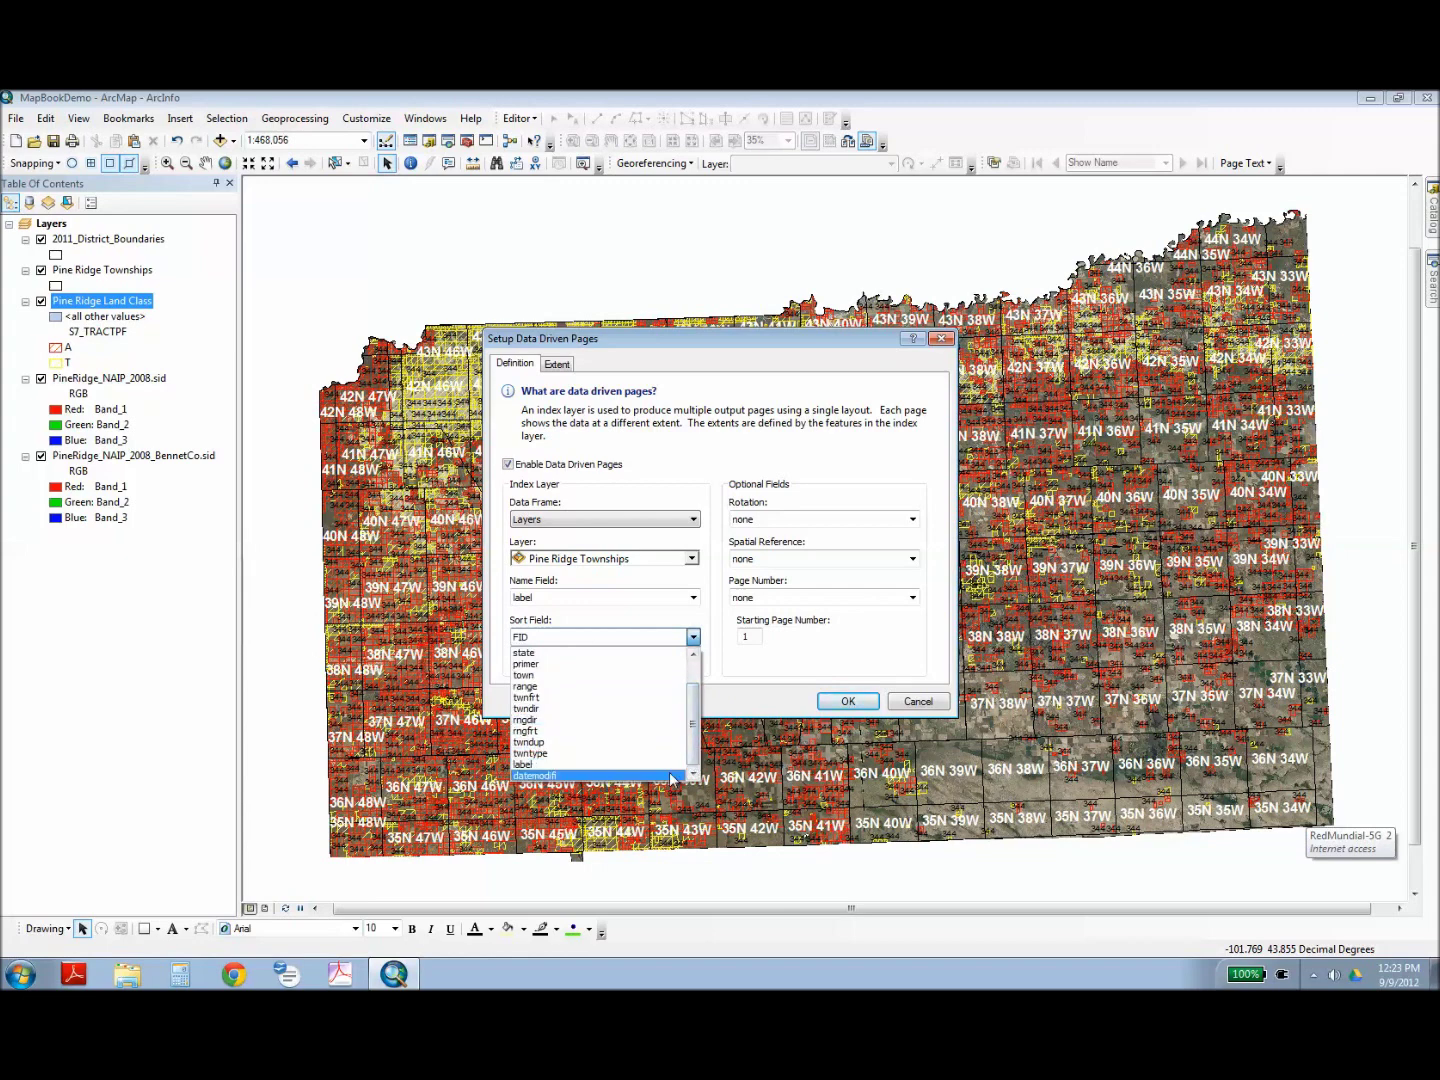
click(672, 765)
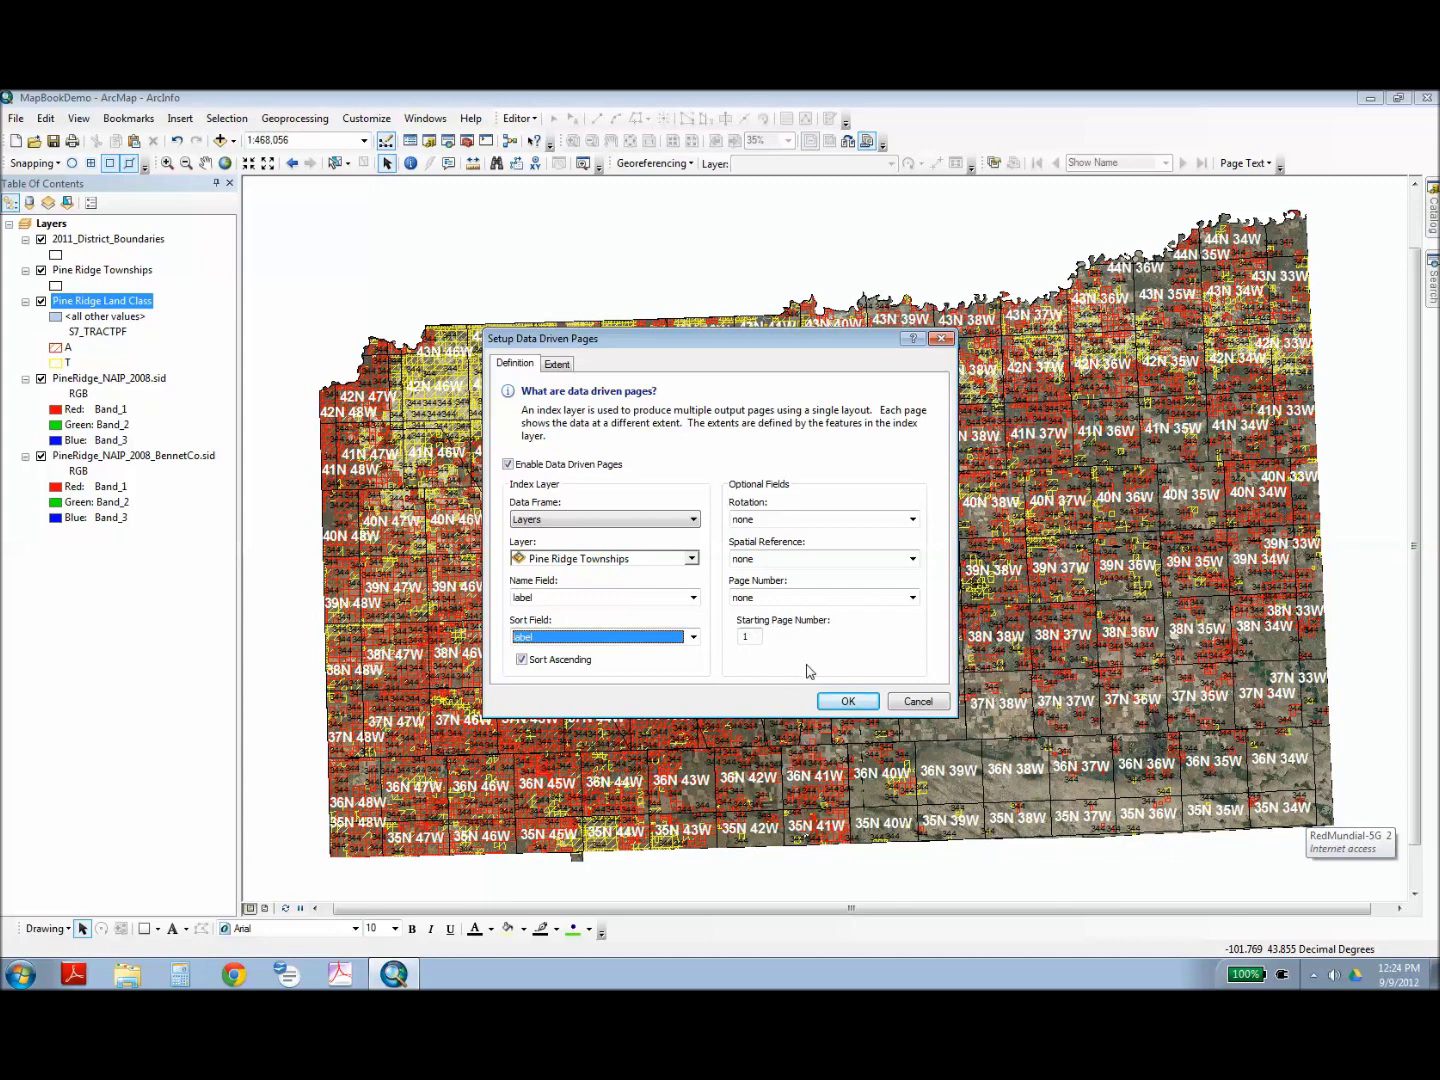
click(838, 706)
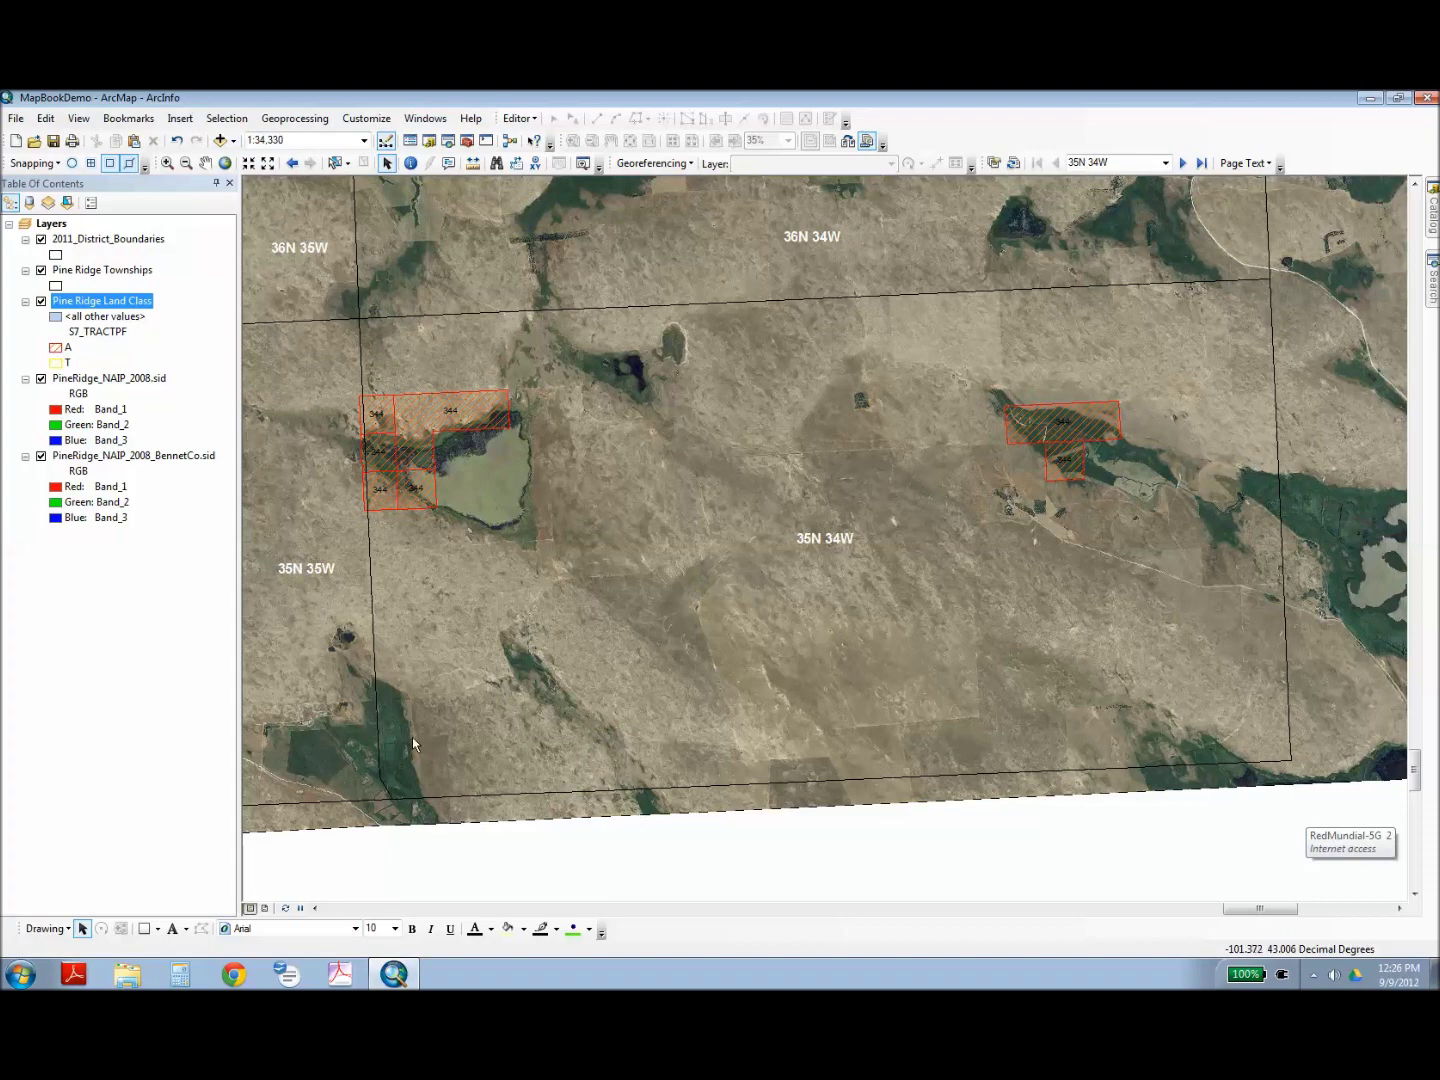
Switch to Layout View showing map book page 35N 34W.
click(266, 909)
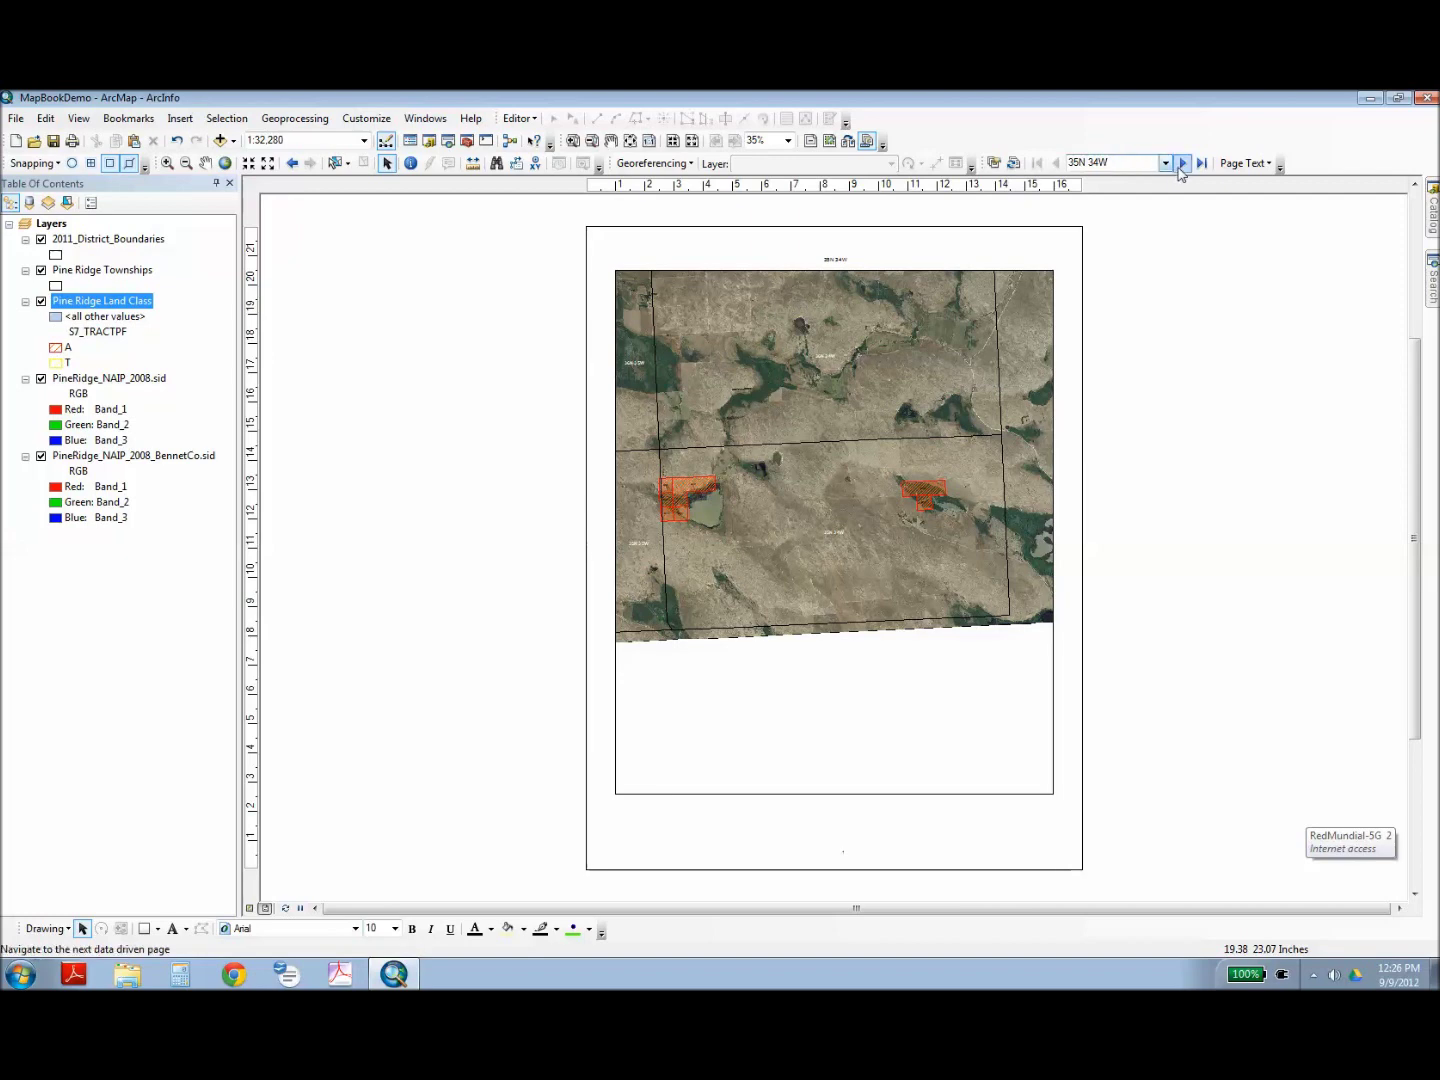
click(1182, 163)
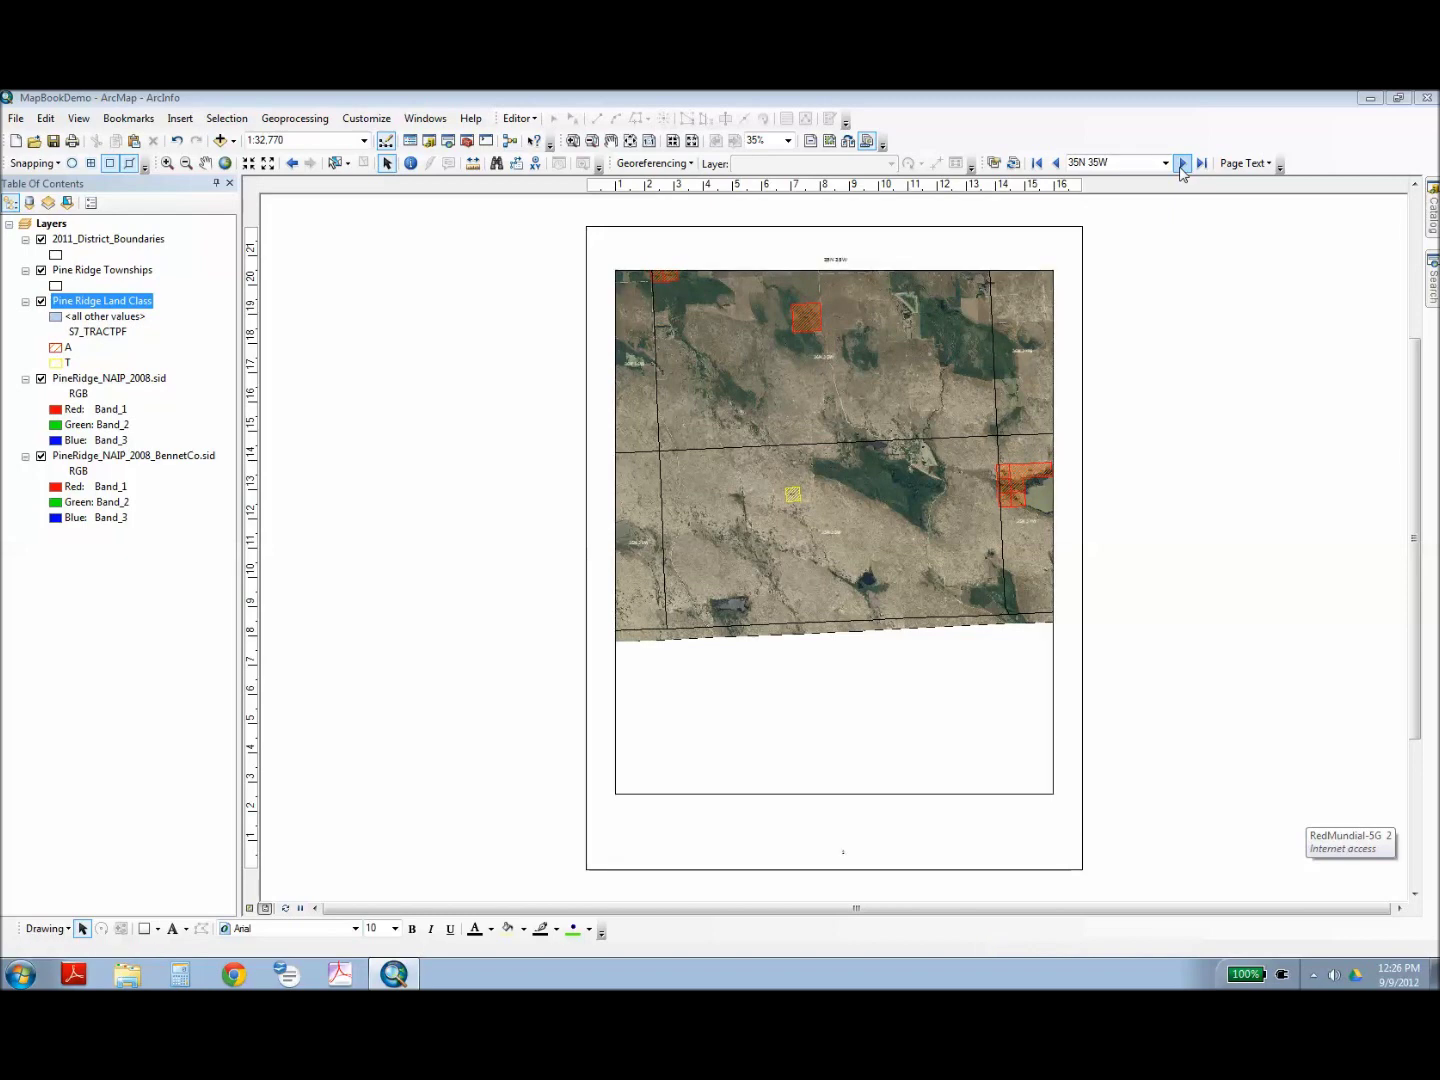
click(1182, 166)
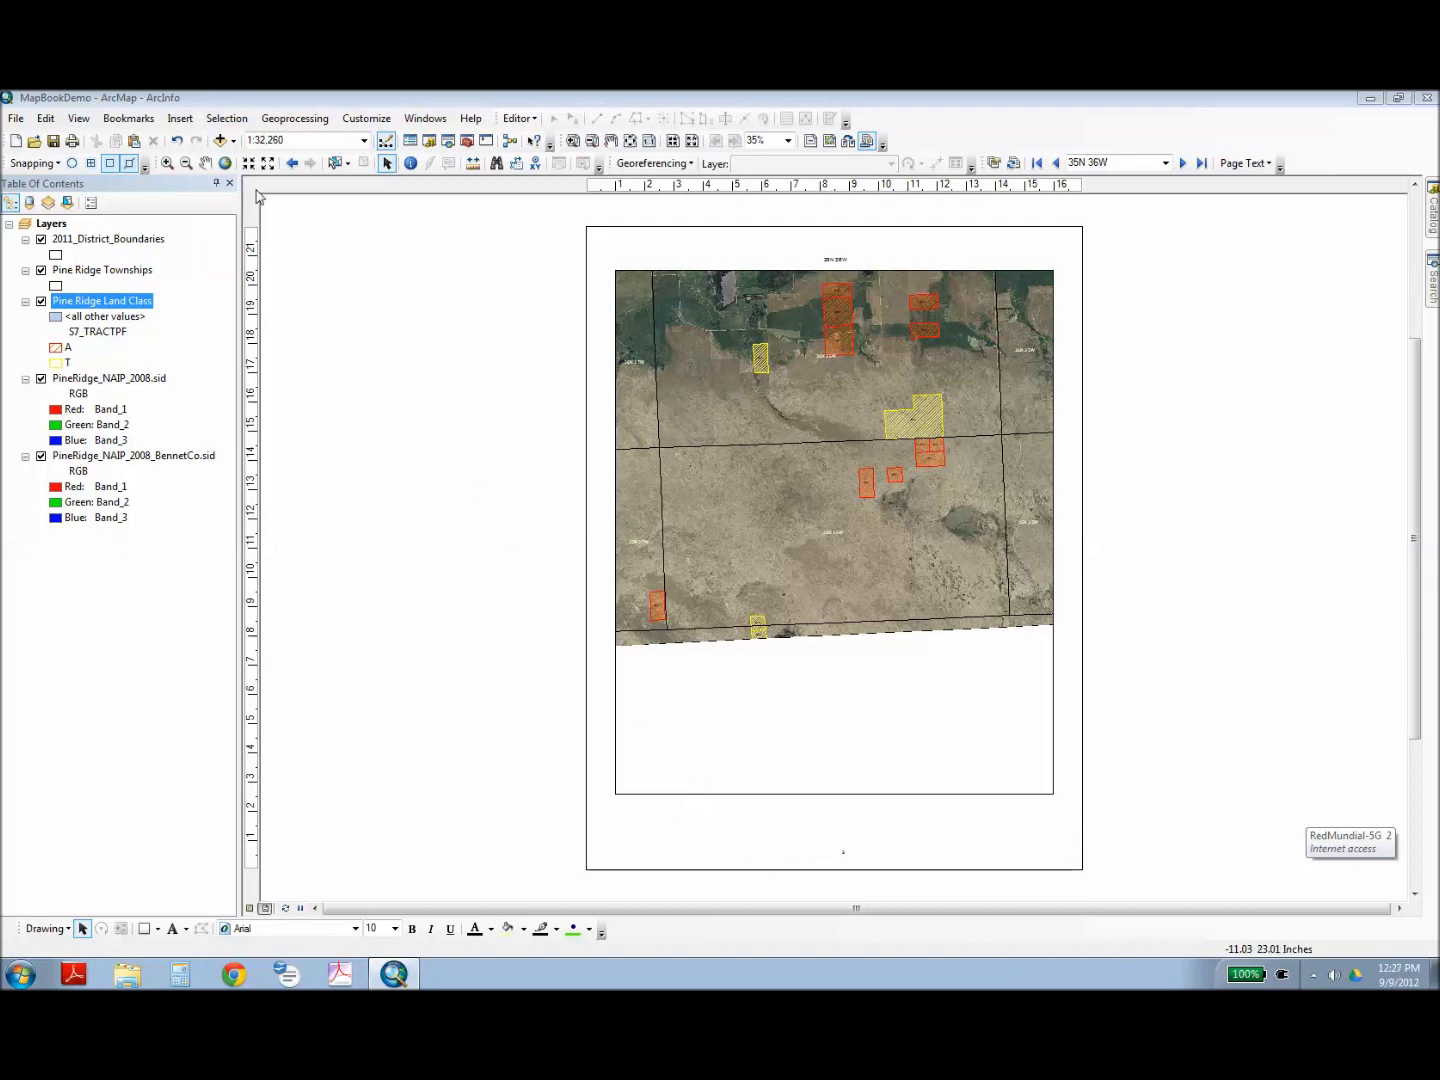
click(180, 118)
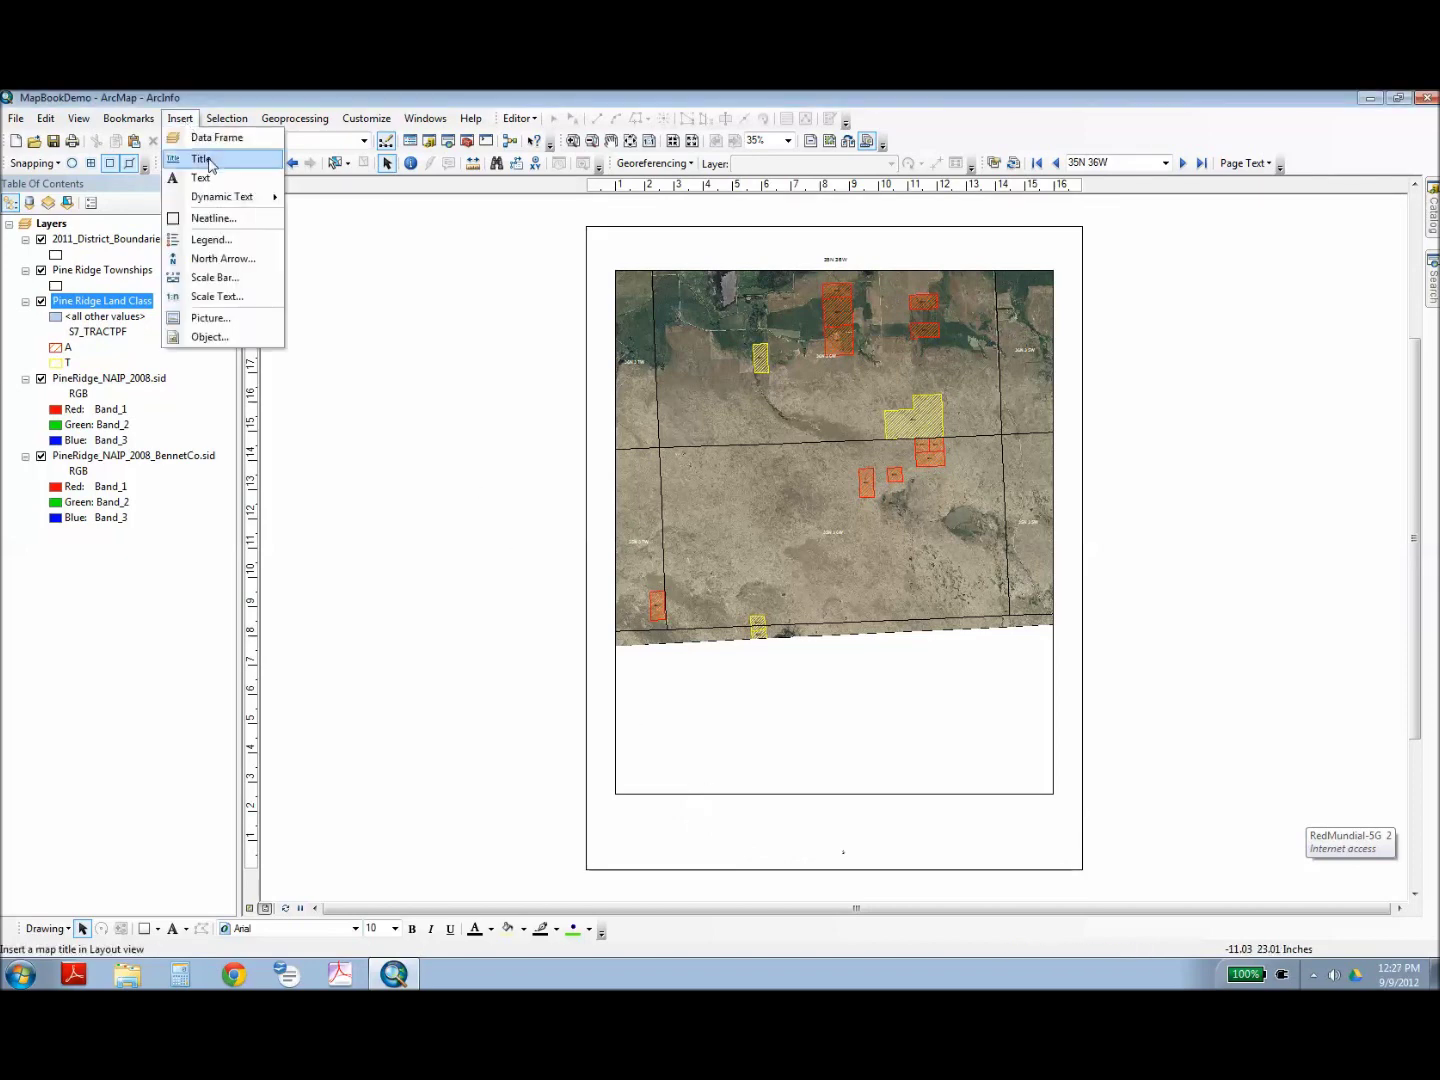
Insert an ESRI North 4 north arrow and position it in the bottom margin below the map frame.
click(224, 259)
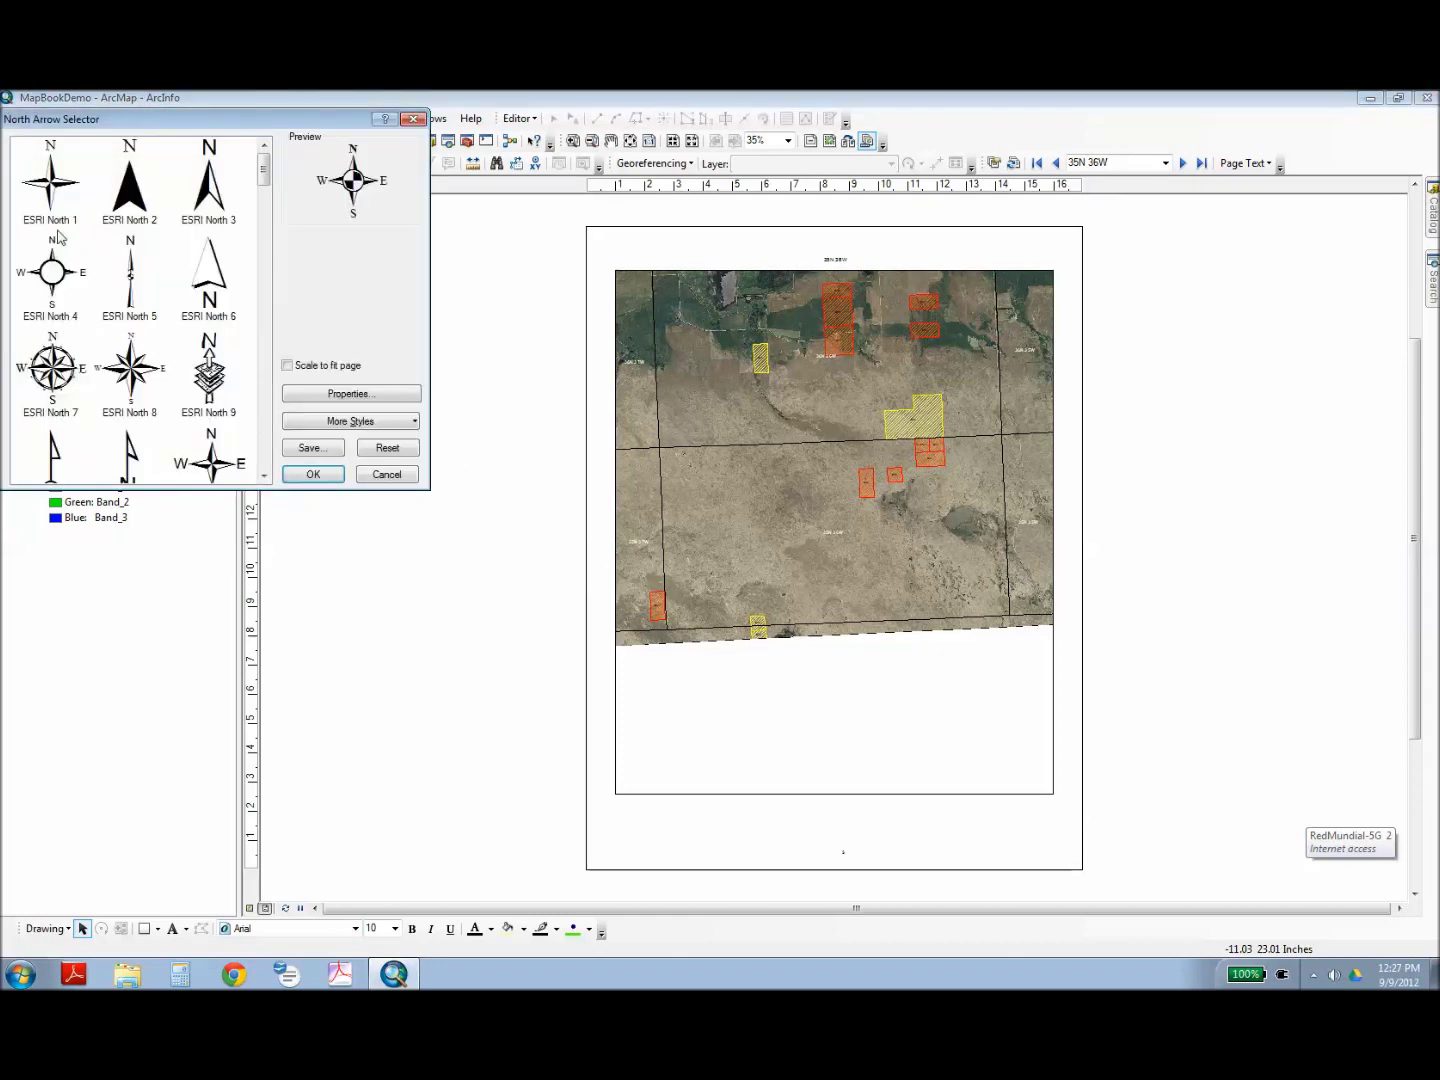
click(57, 288)
click(309, 473)
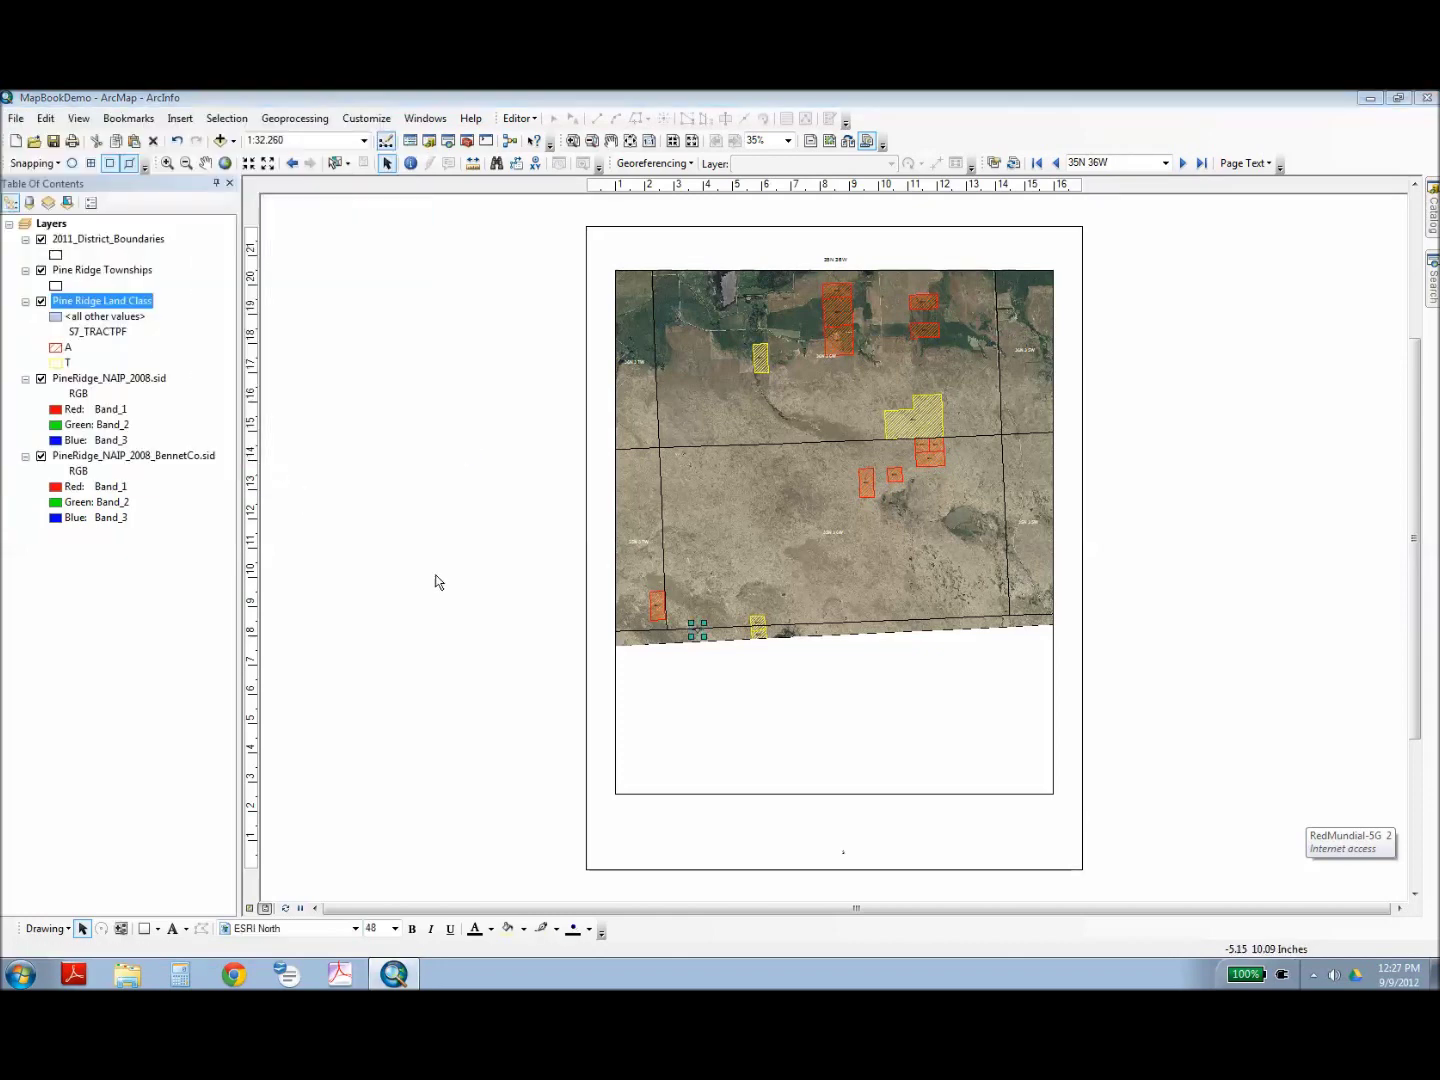
drag(697, 629, 624, 830)
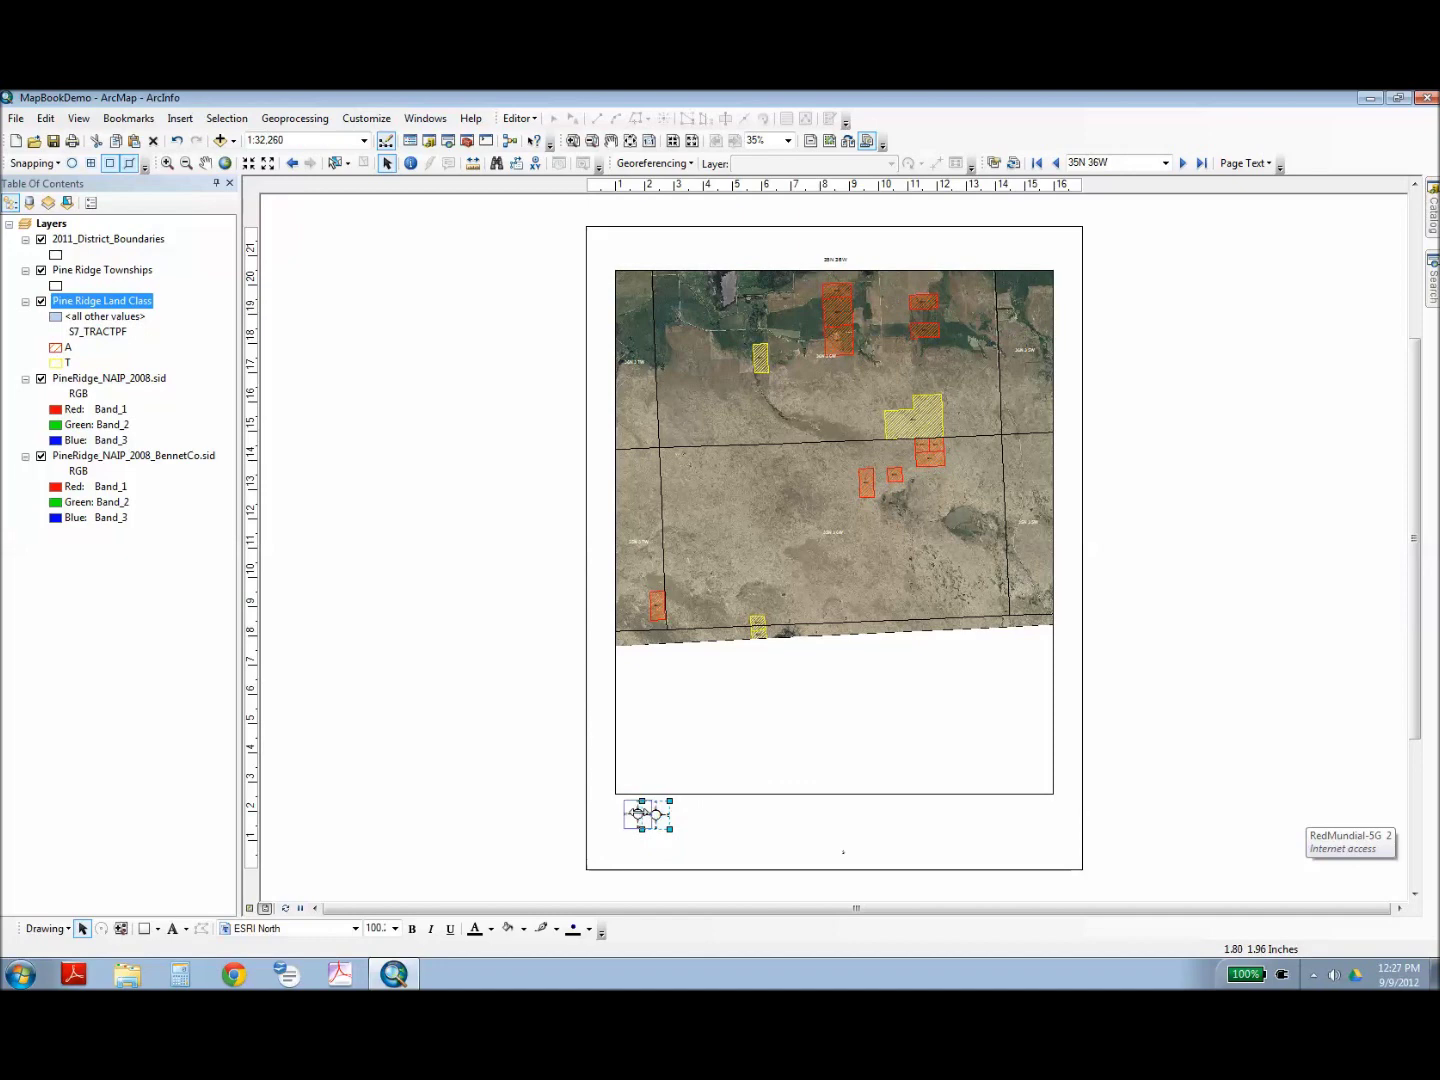
click(702, 836)
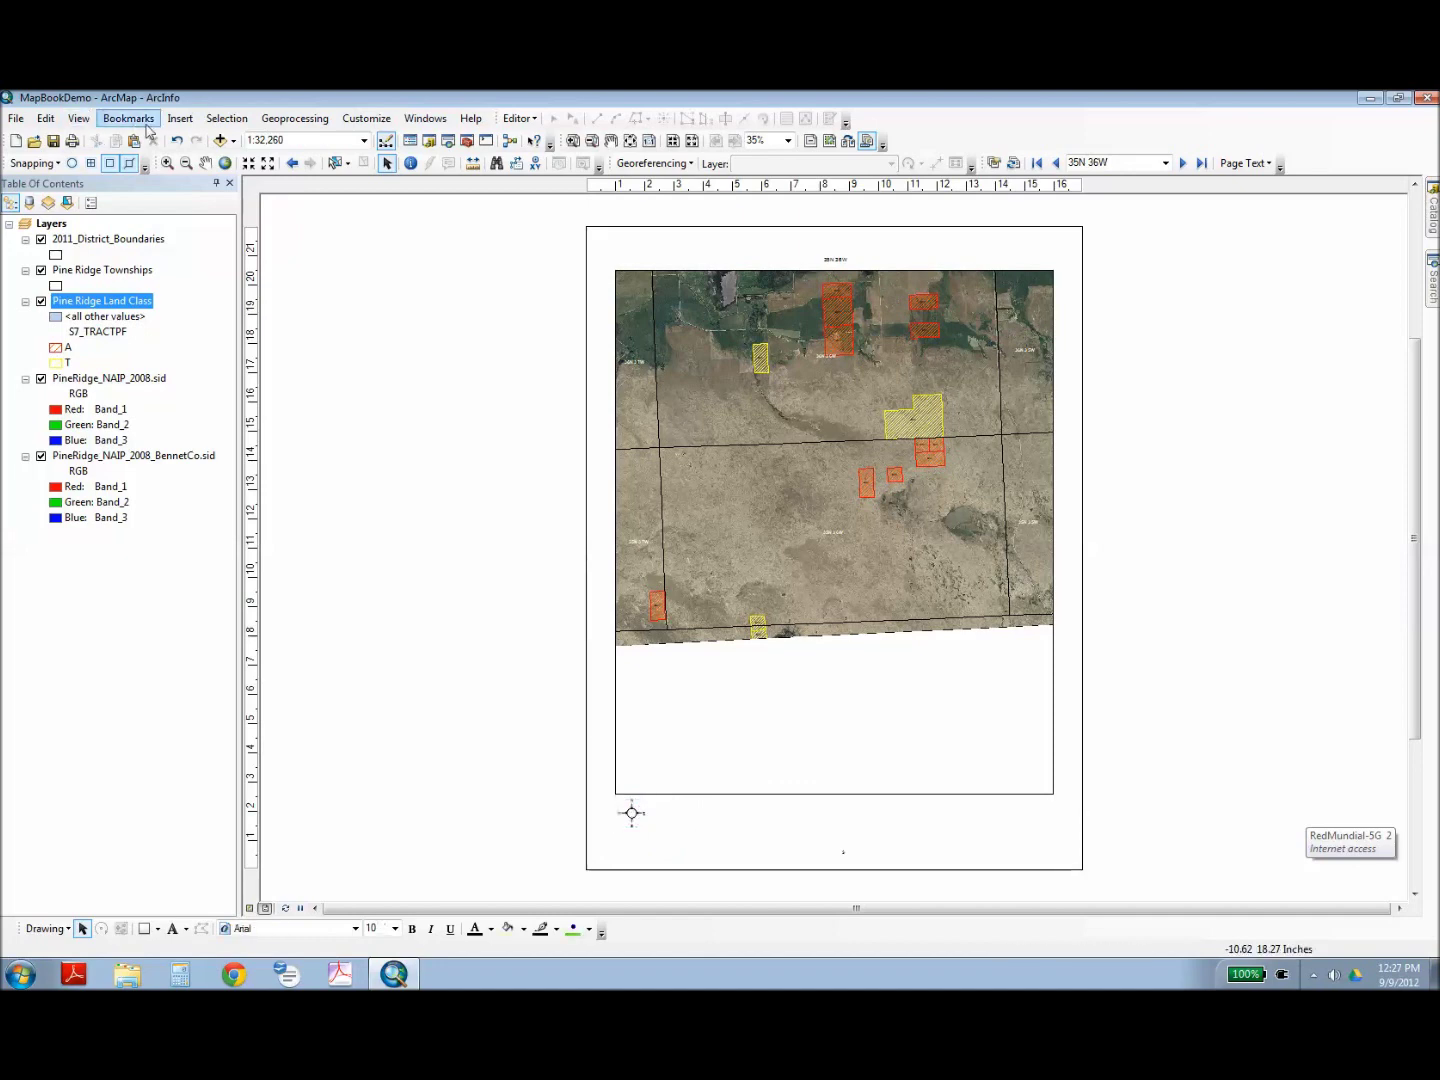
click(180, 118)
Insert a Scale Line 1 scale bar beside the north arrow and stretch it wider.
click(235, 277)
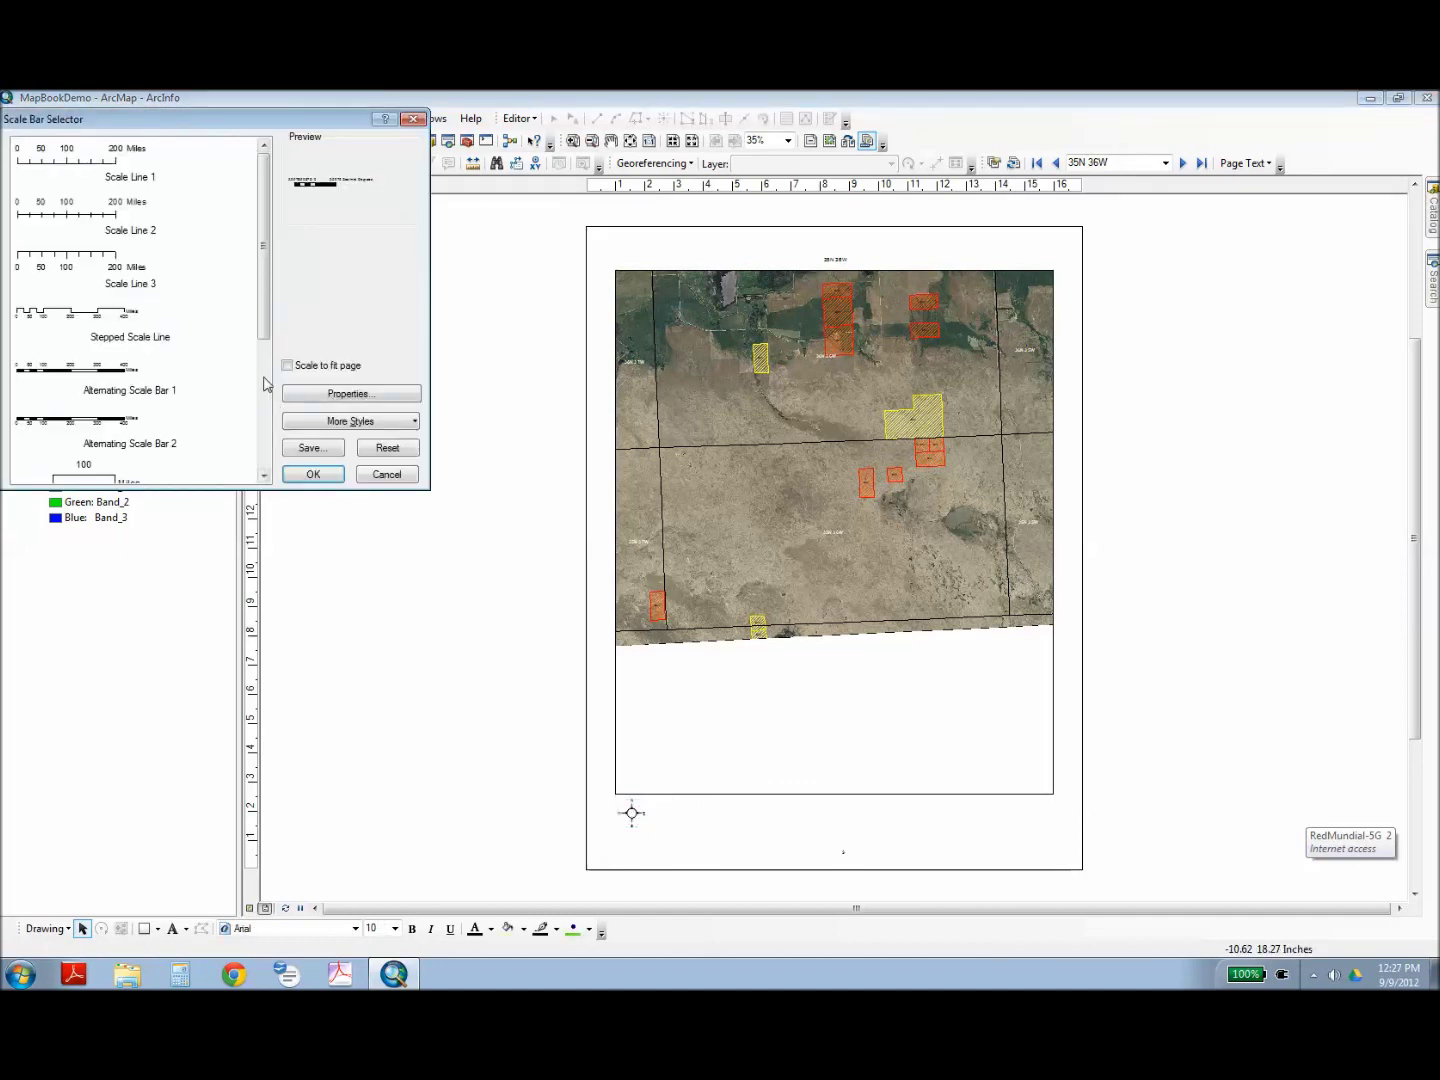
click(113, 166)
click(314, 474)
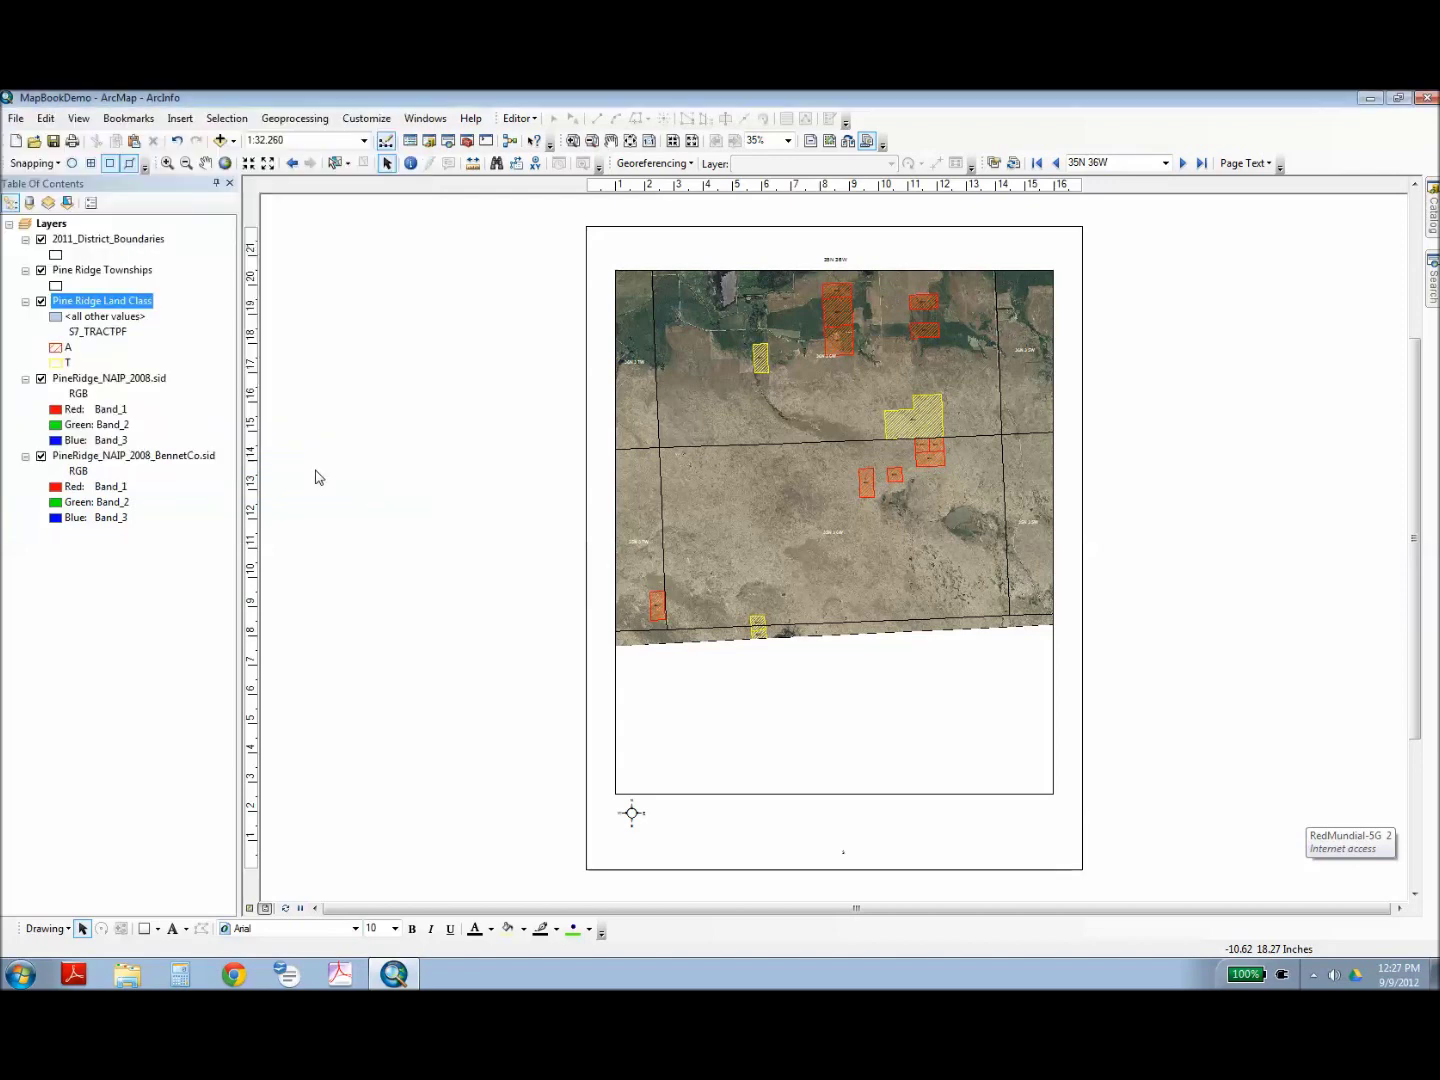
drag(768, 546, 838, 830)
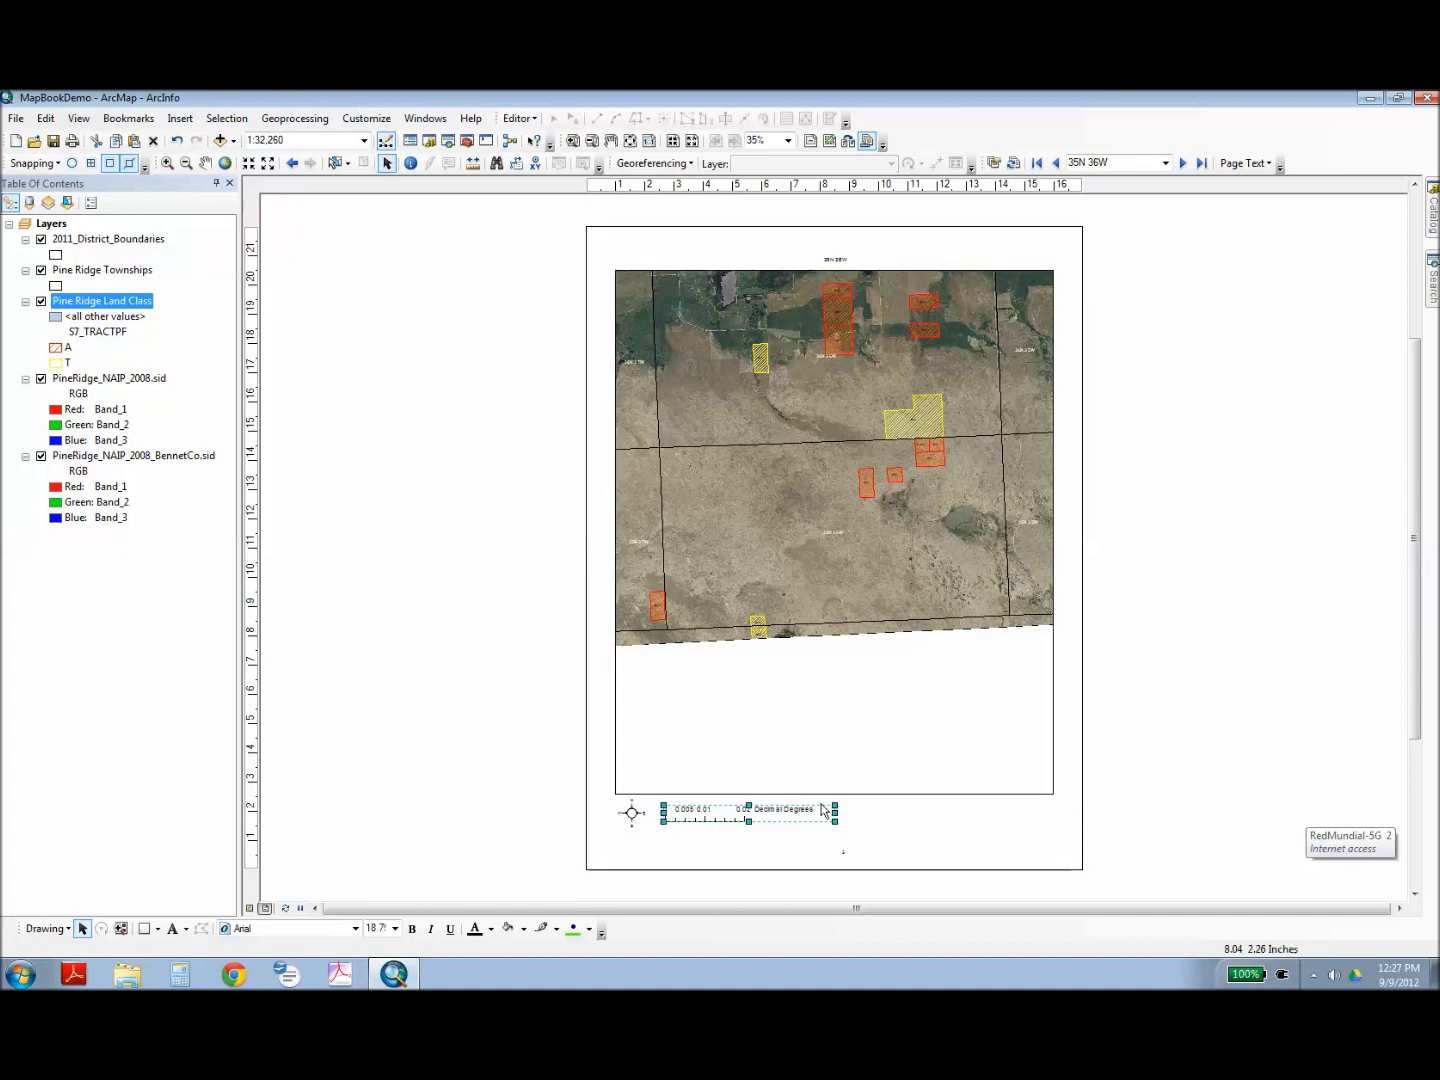
drag(836, 815, 837, 826)
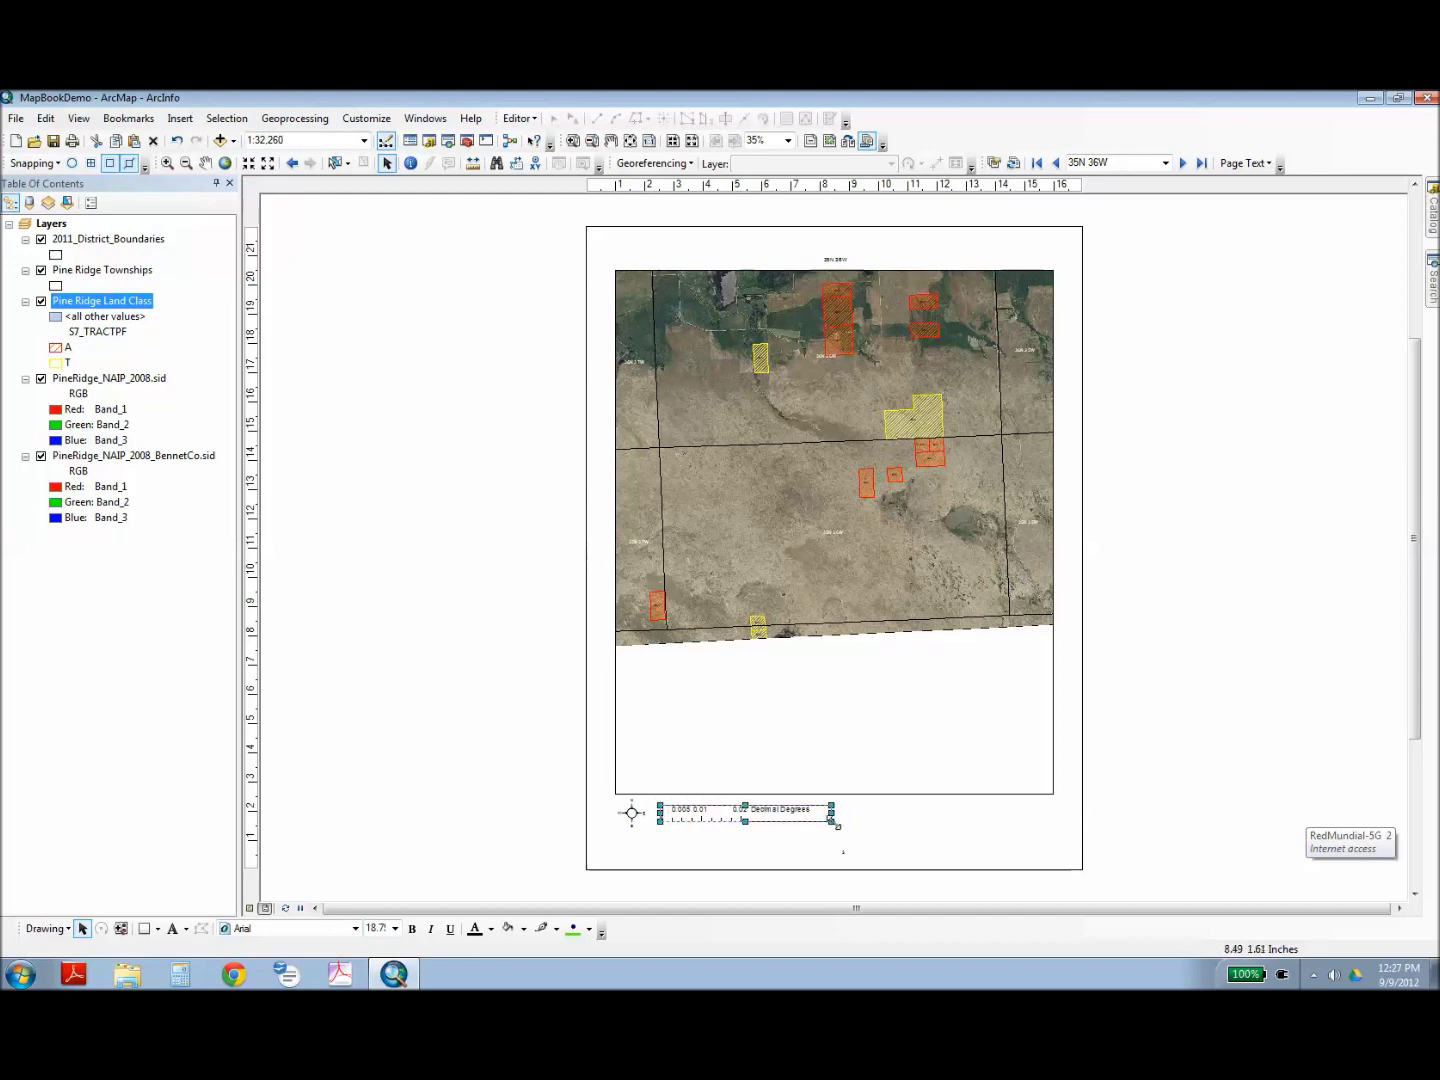
Set the scale bar's division units to Miles, showing 0.5, 1 and 2 Miles, and resize it.
right_click(762, 828)
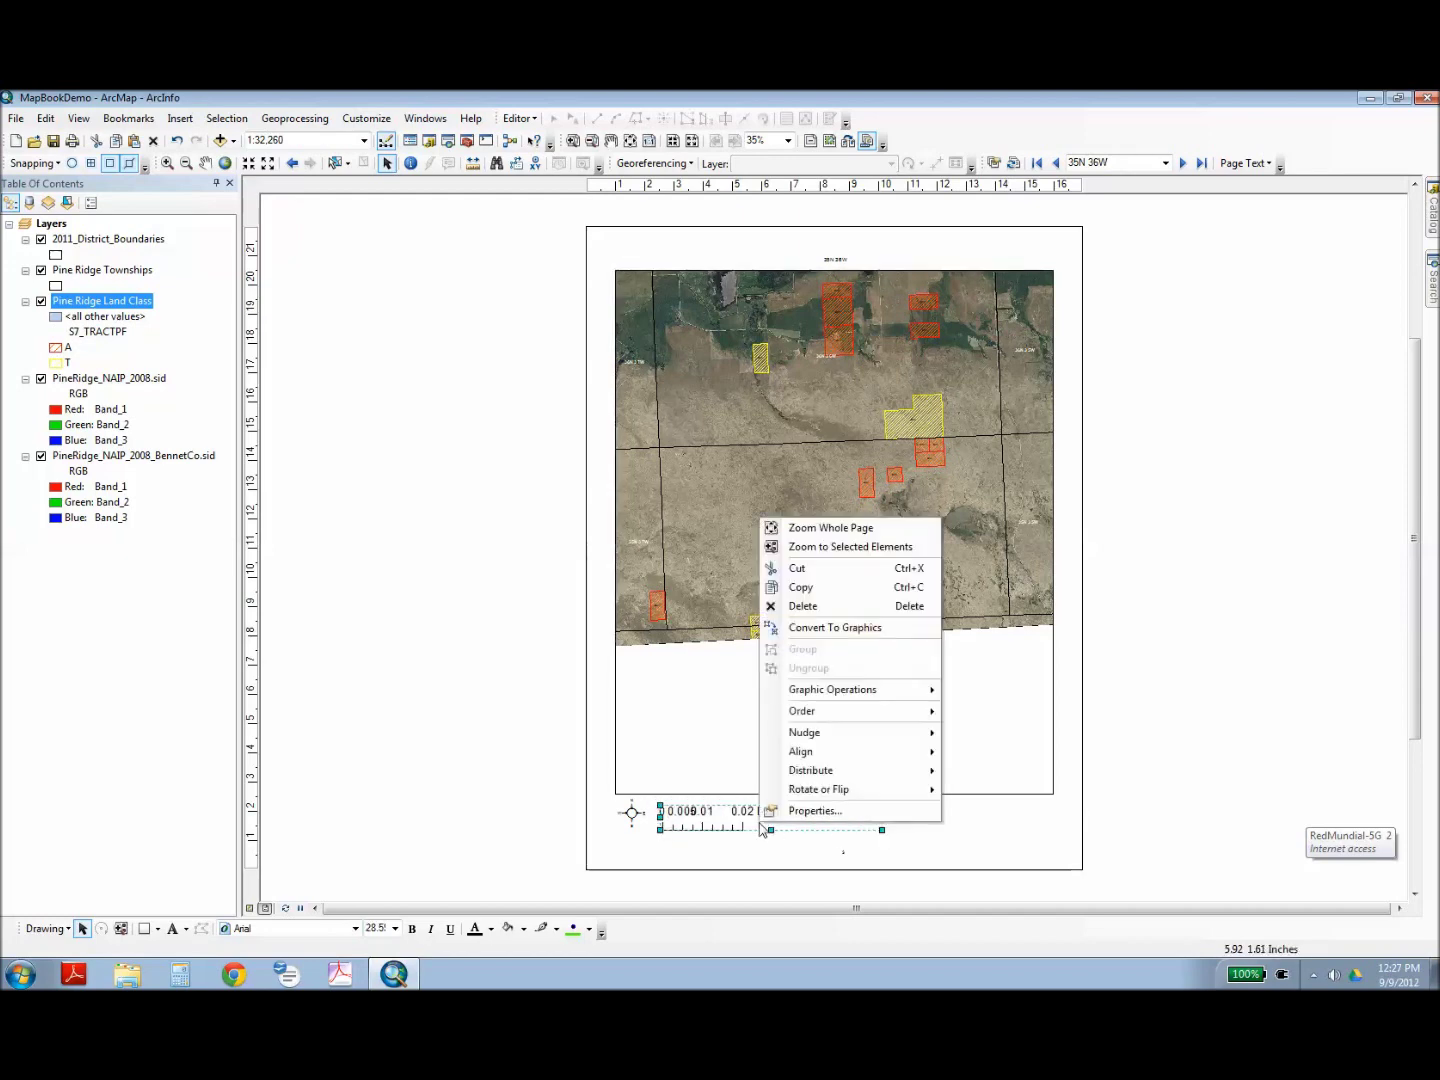
click(812, 811)
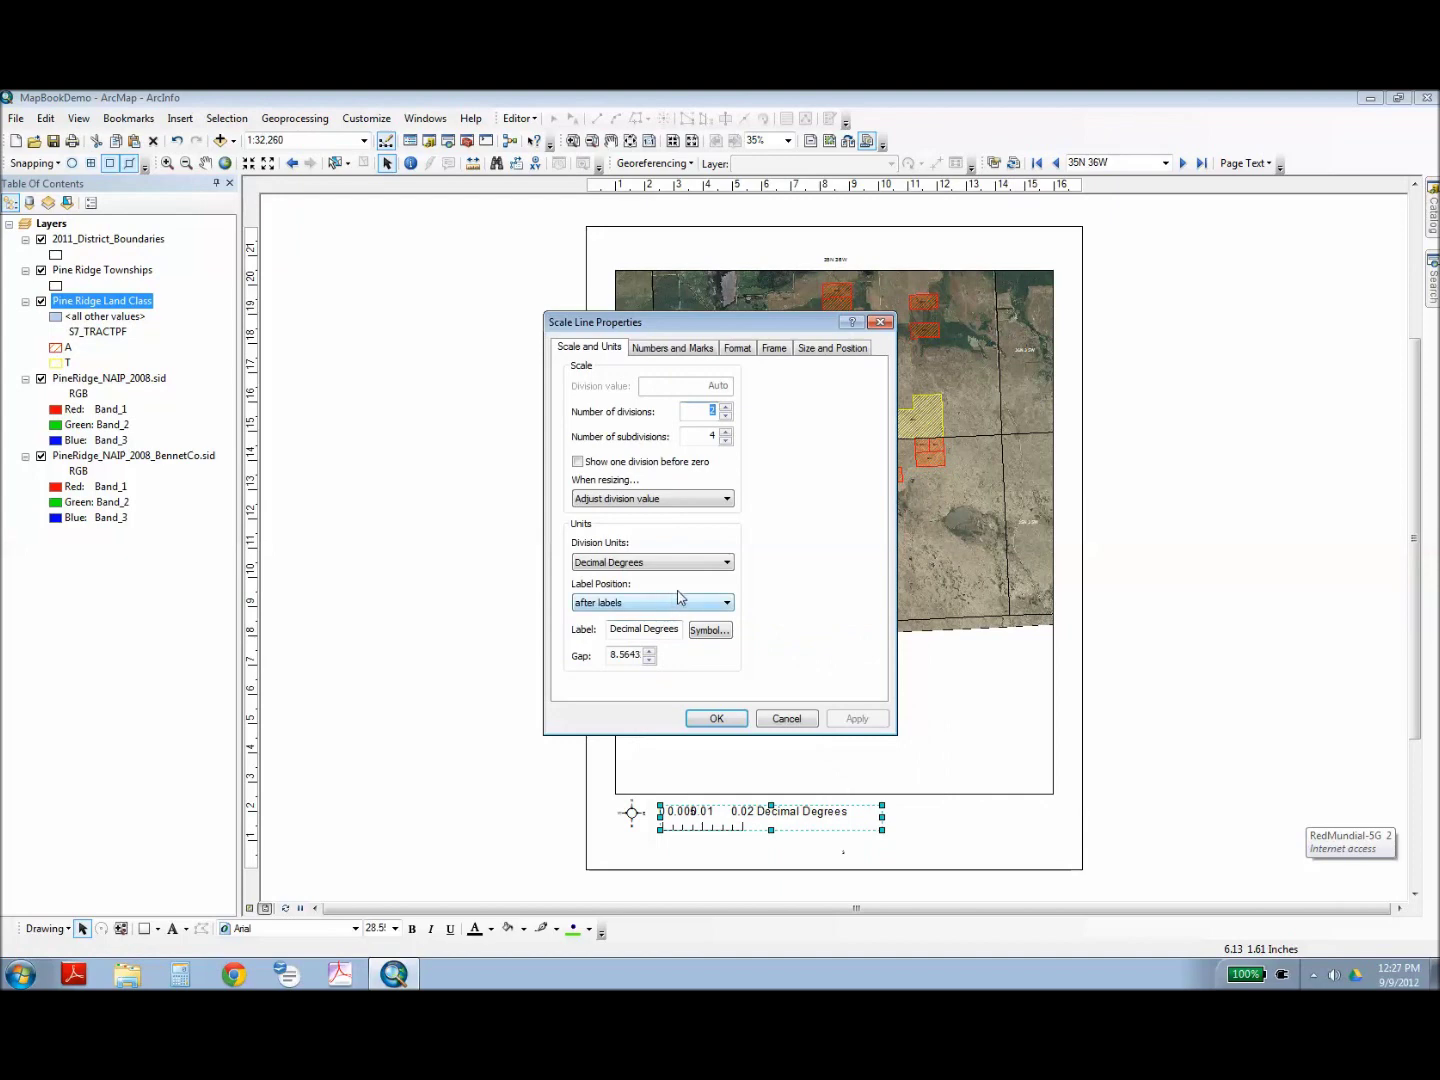
click(701, 563)
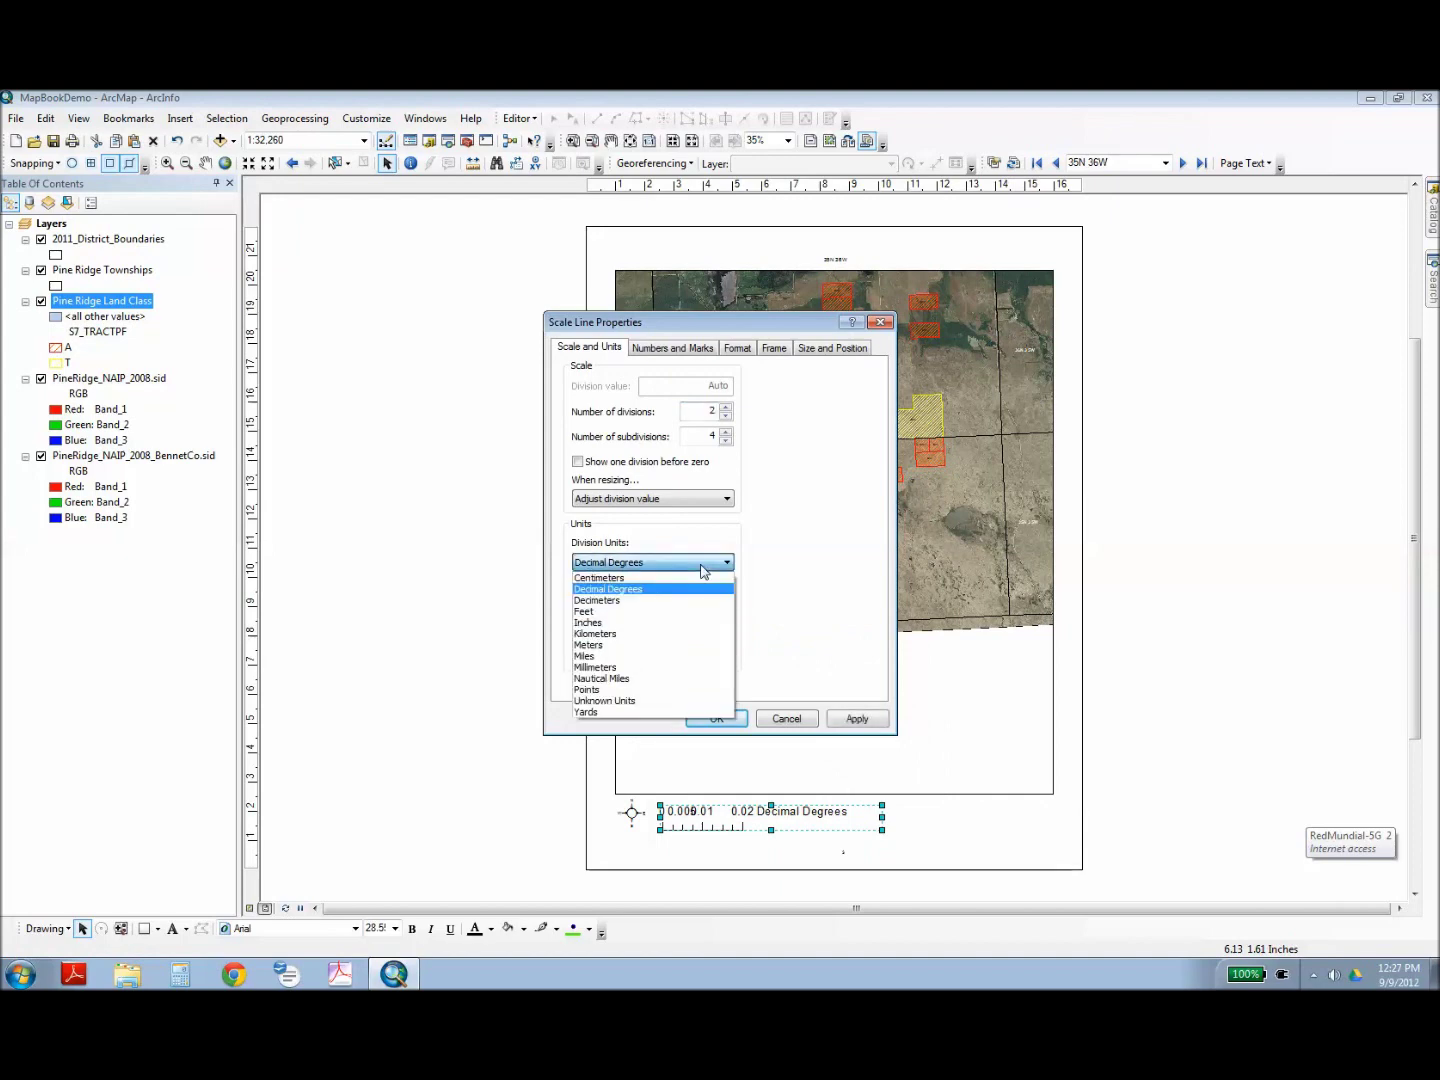
click(697, 656)
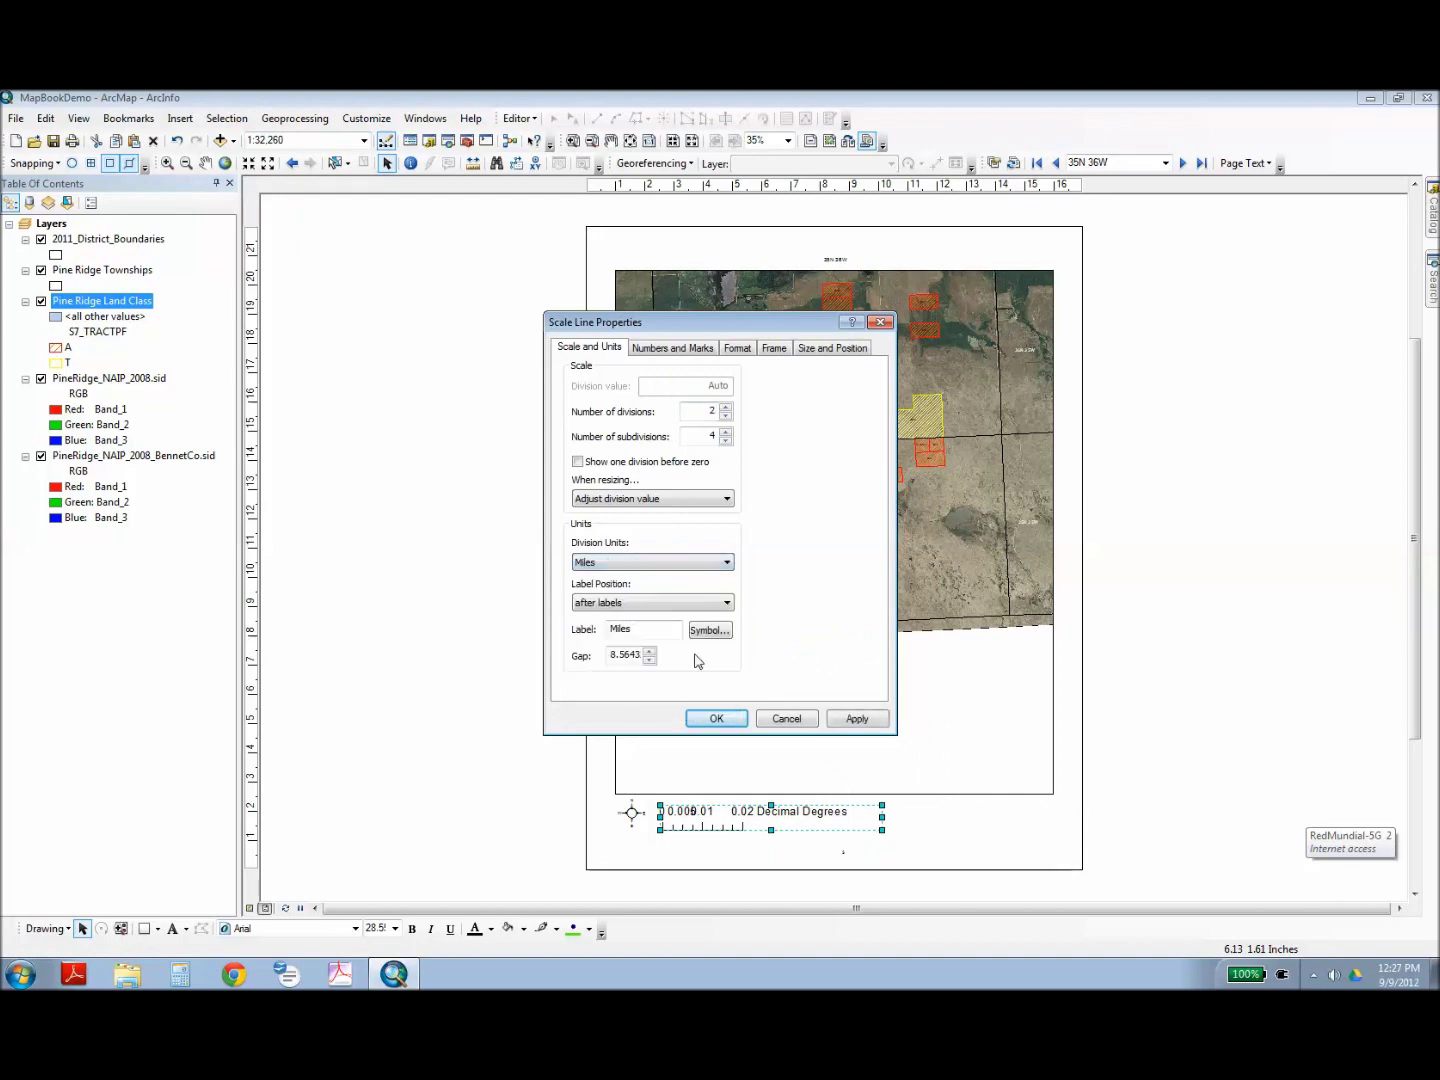
click(718, 719)
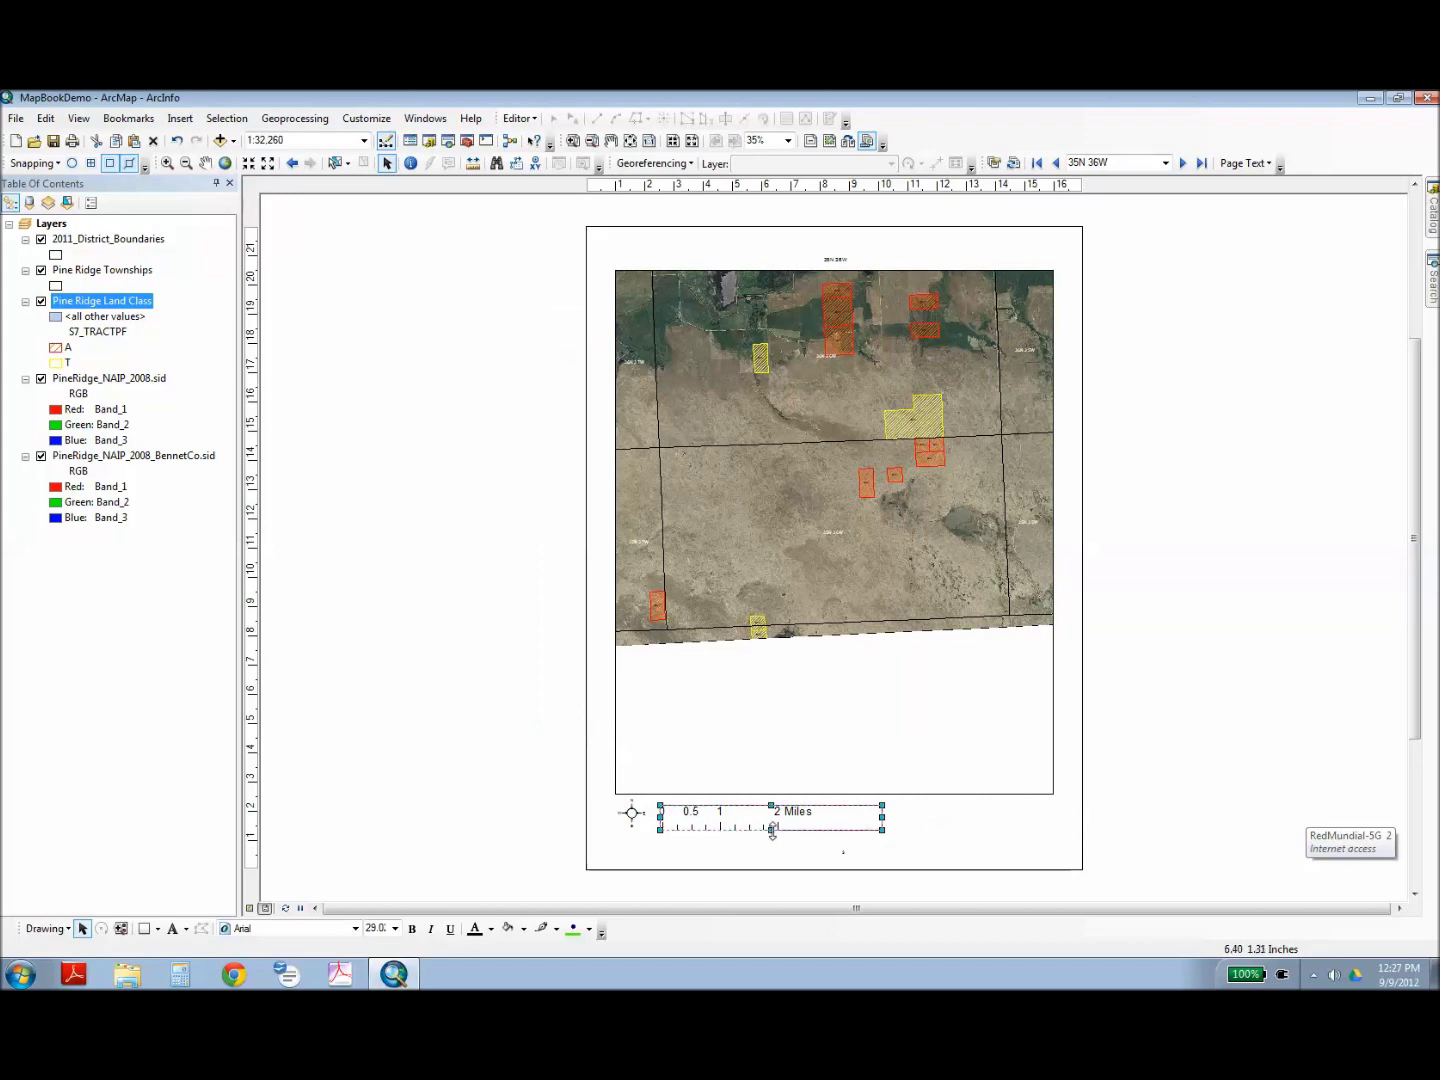
drag(772, 832, 772, 842)
click(460, 540)
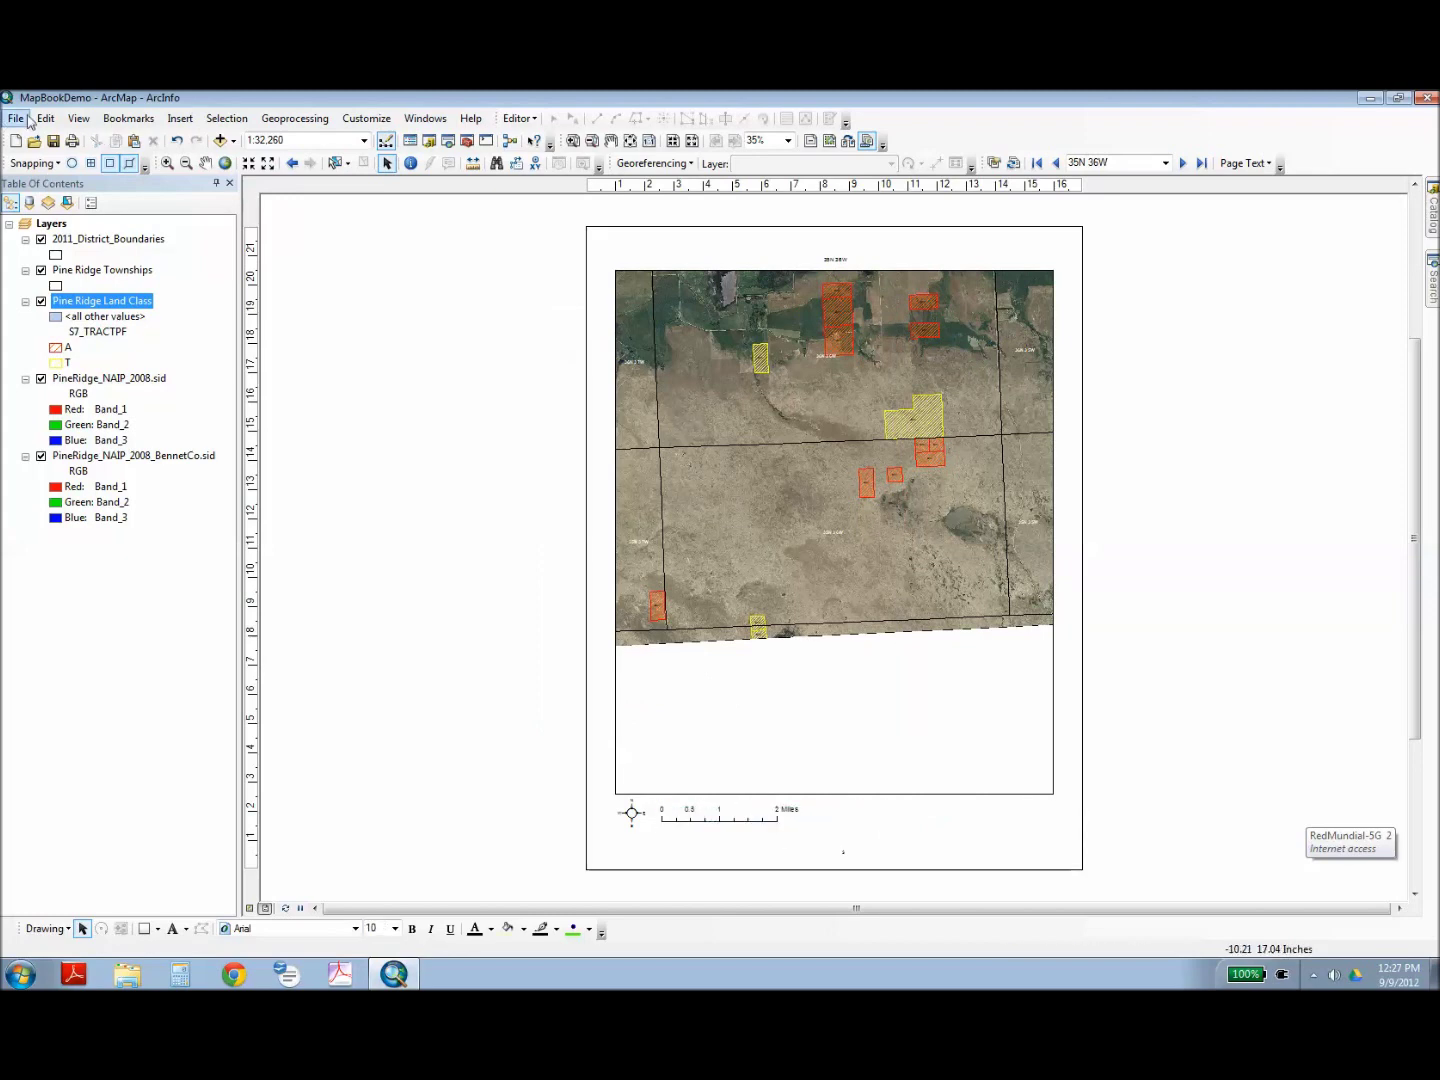
Insert 1 in = 16 miles style scale text, placed and enlarged just beneath the scale bar.
click(174, 121)
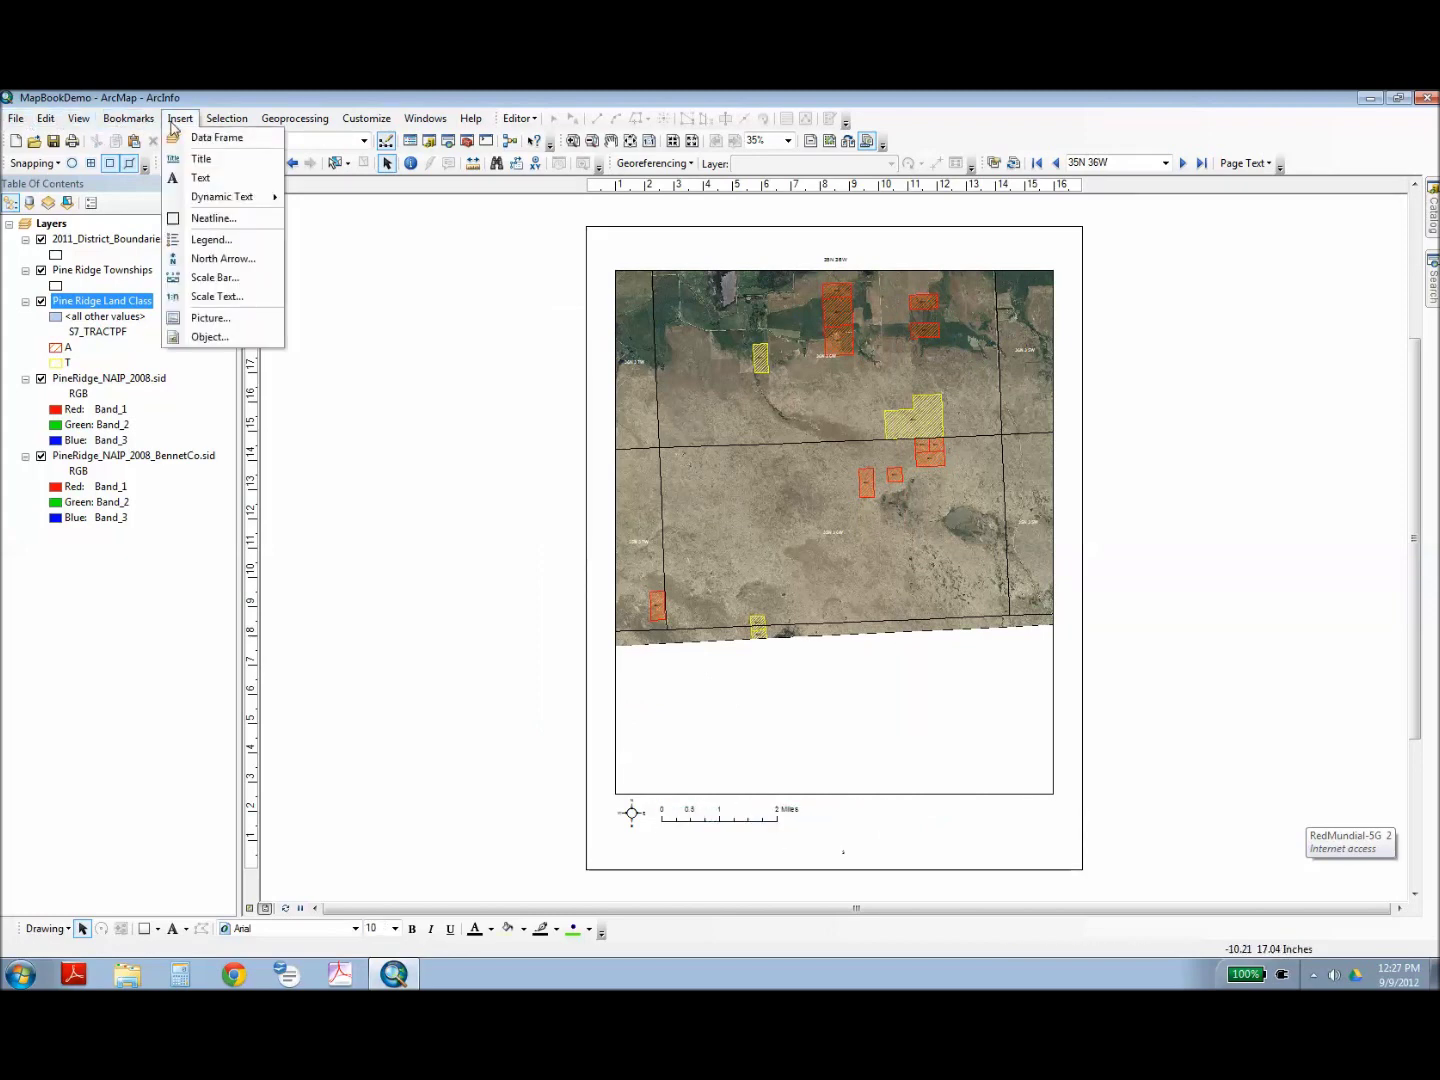
click(215, 296)
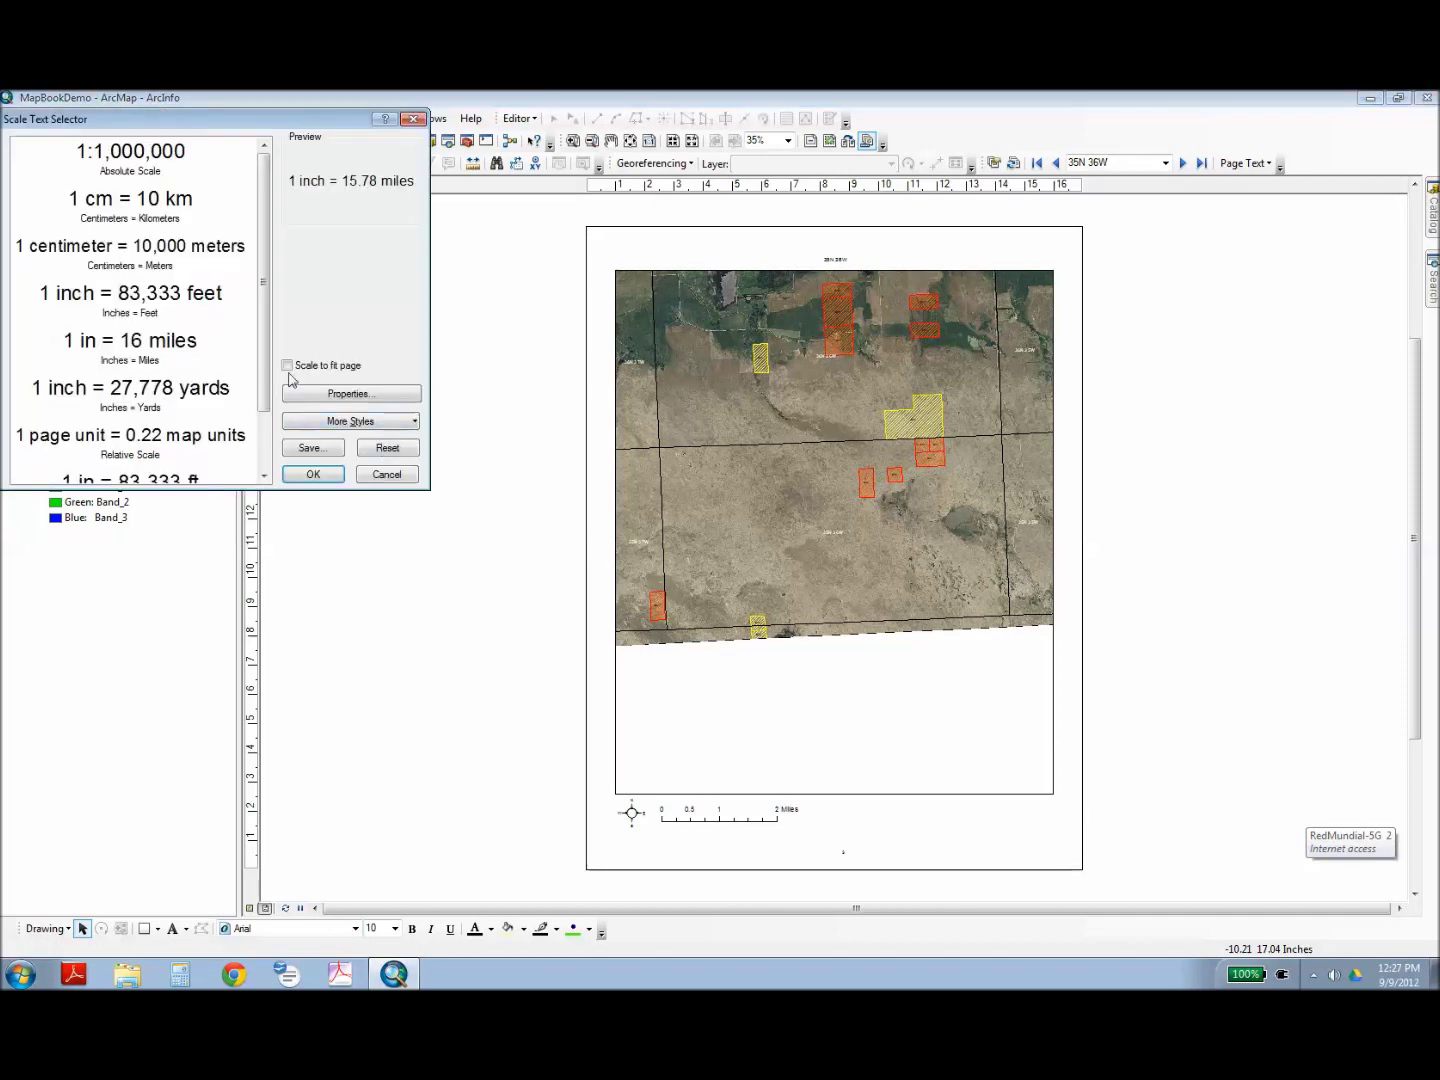
click(170, 292)
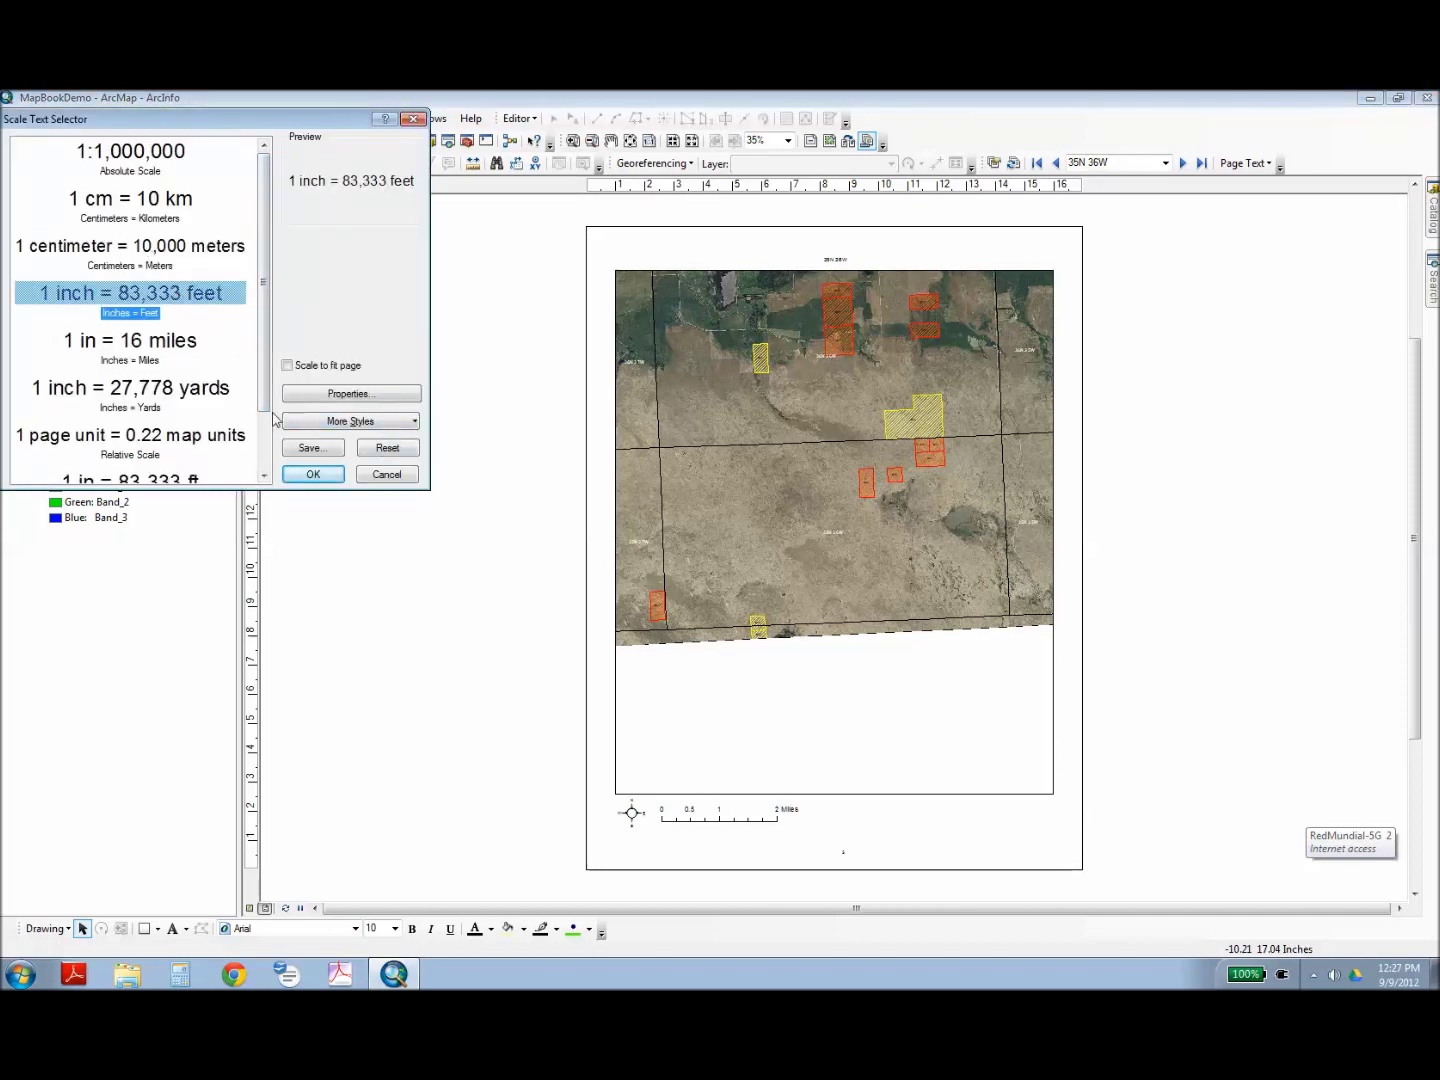
click(178, 345)
click(300, 474)
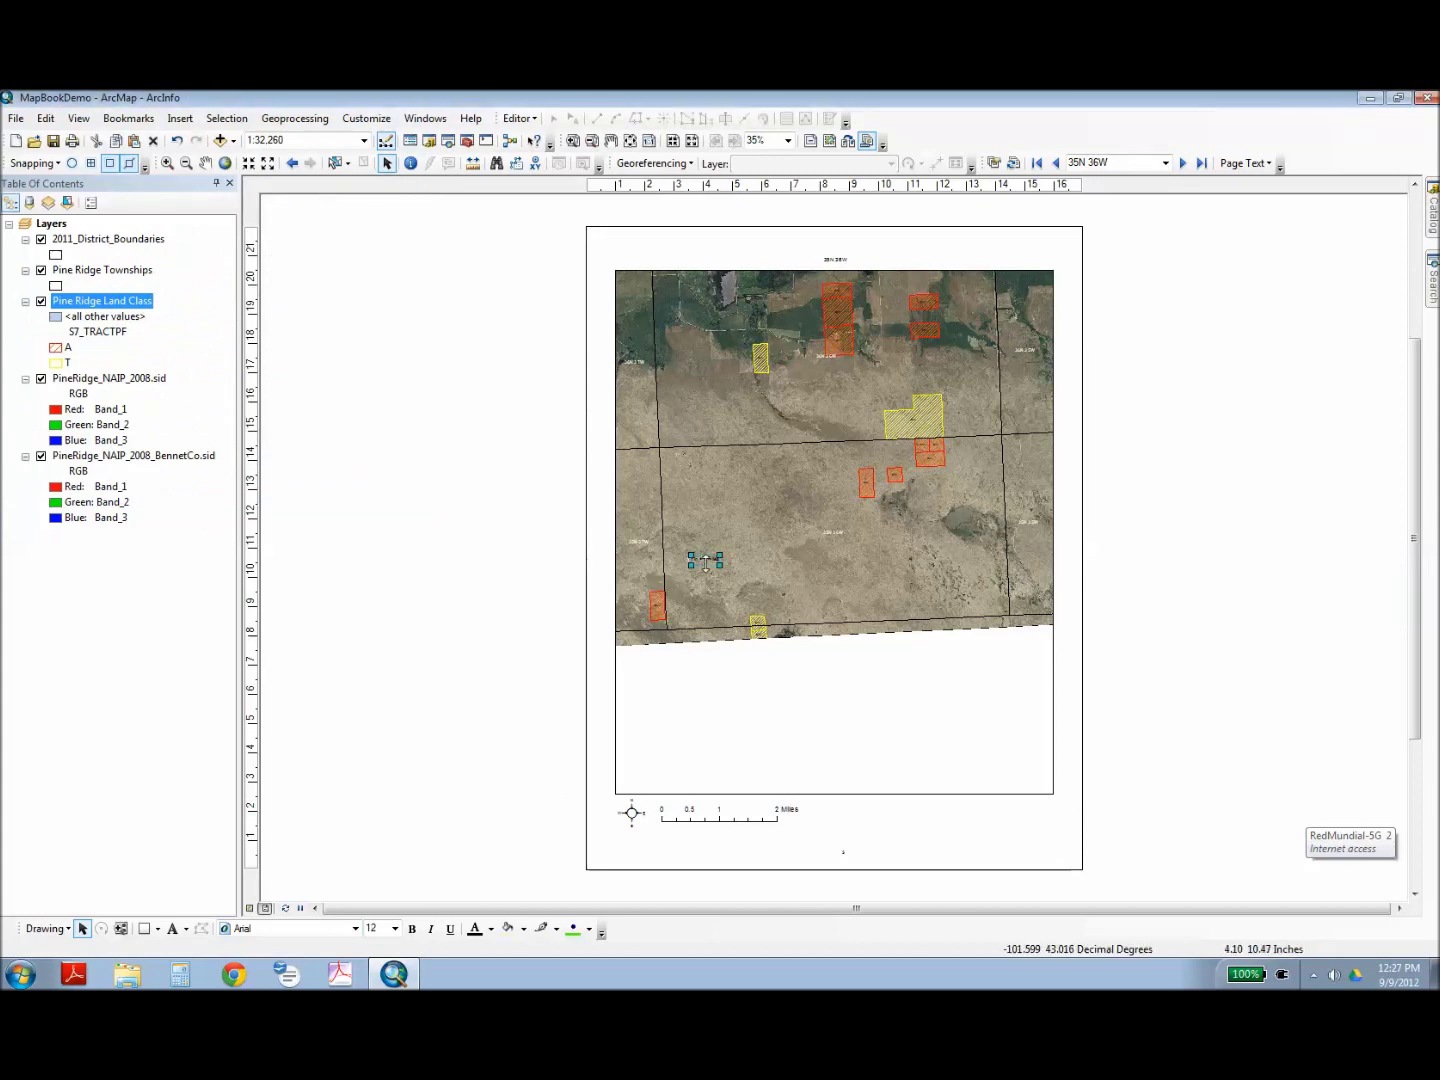
drag(705, 562, 683, 836)
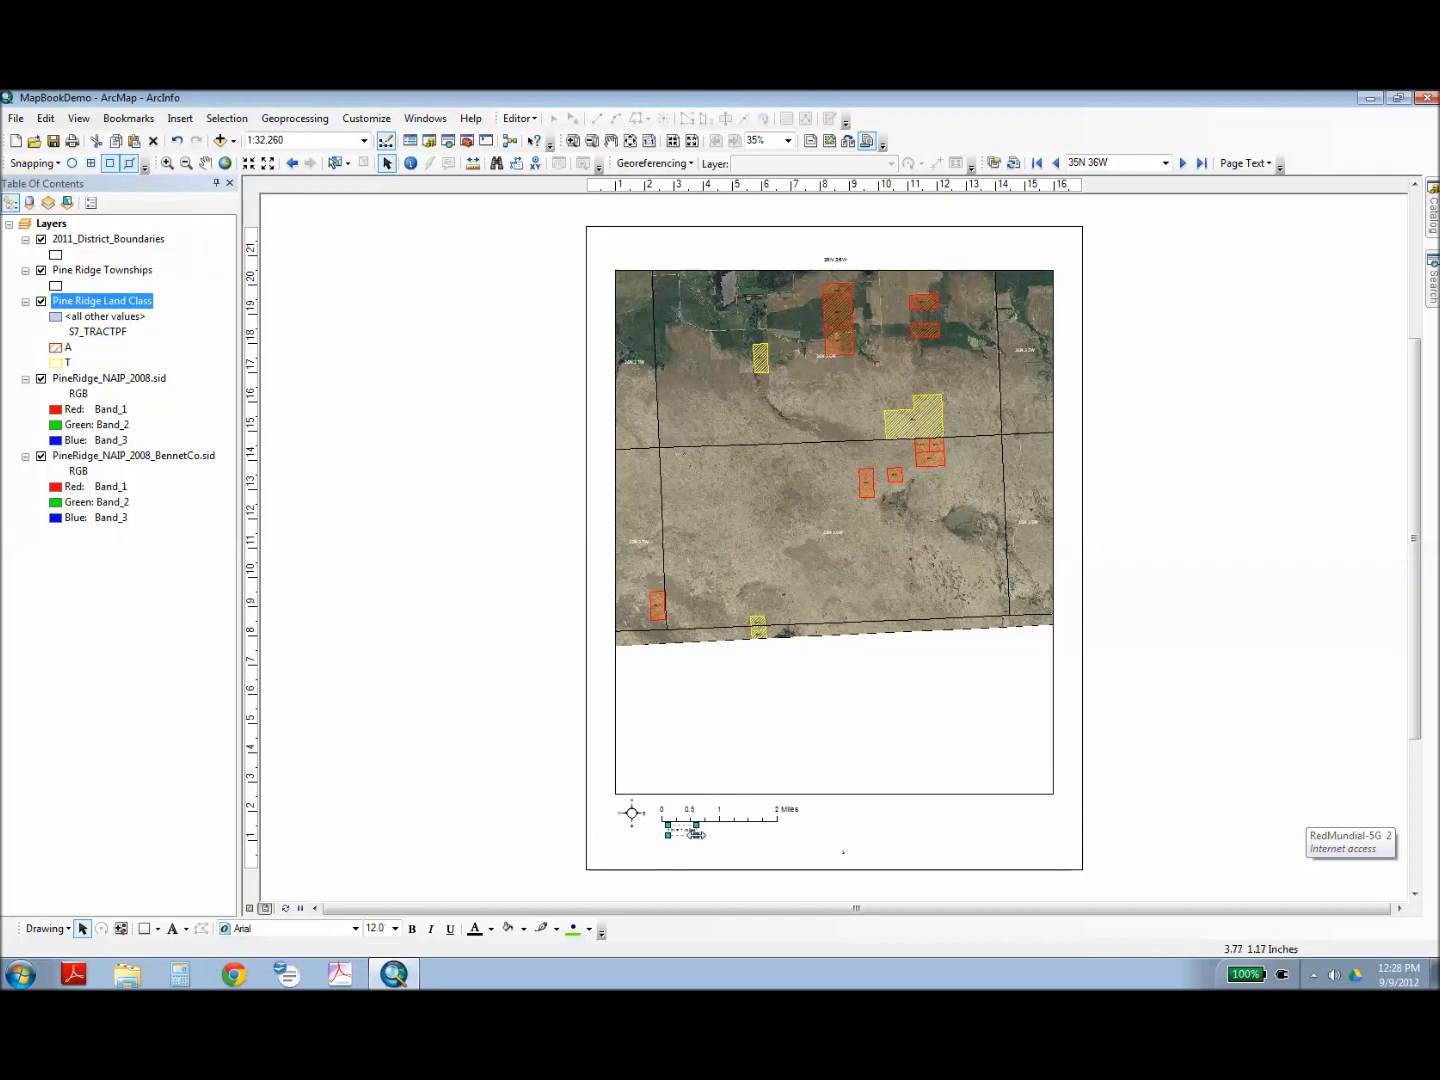
drag(698, 834, 736, 839)
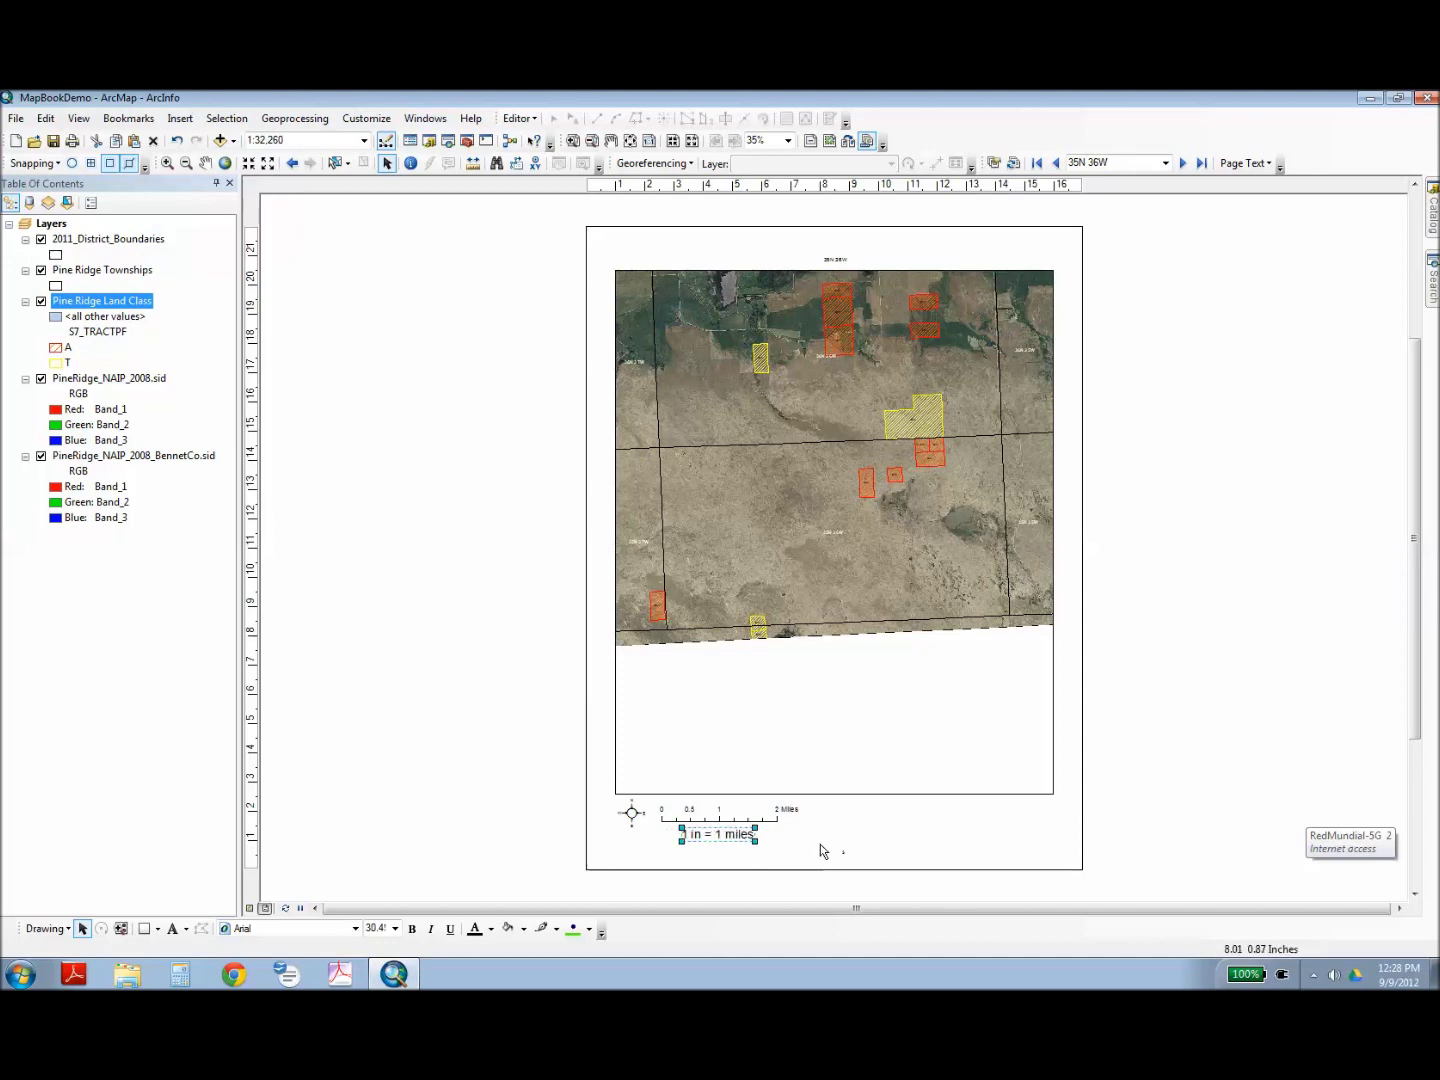
click(820, 844)
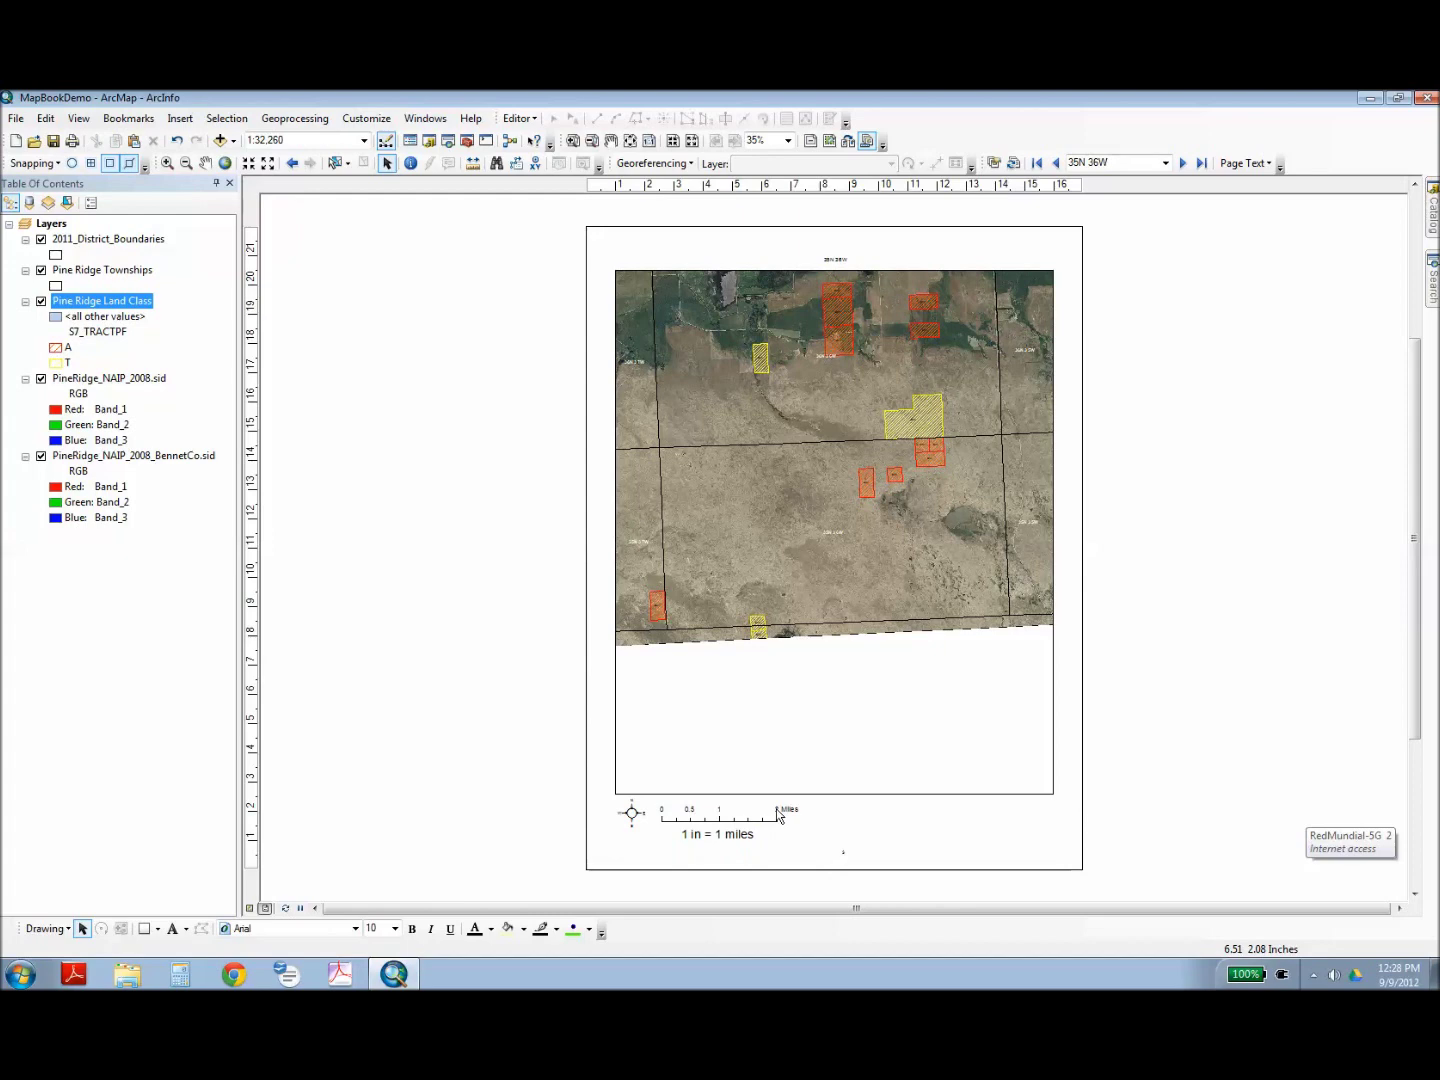
Add a Data Driven Page Name title at the top, size it to 14 pt, and refresh pages.
click(843, 853)
click(873, 842)
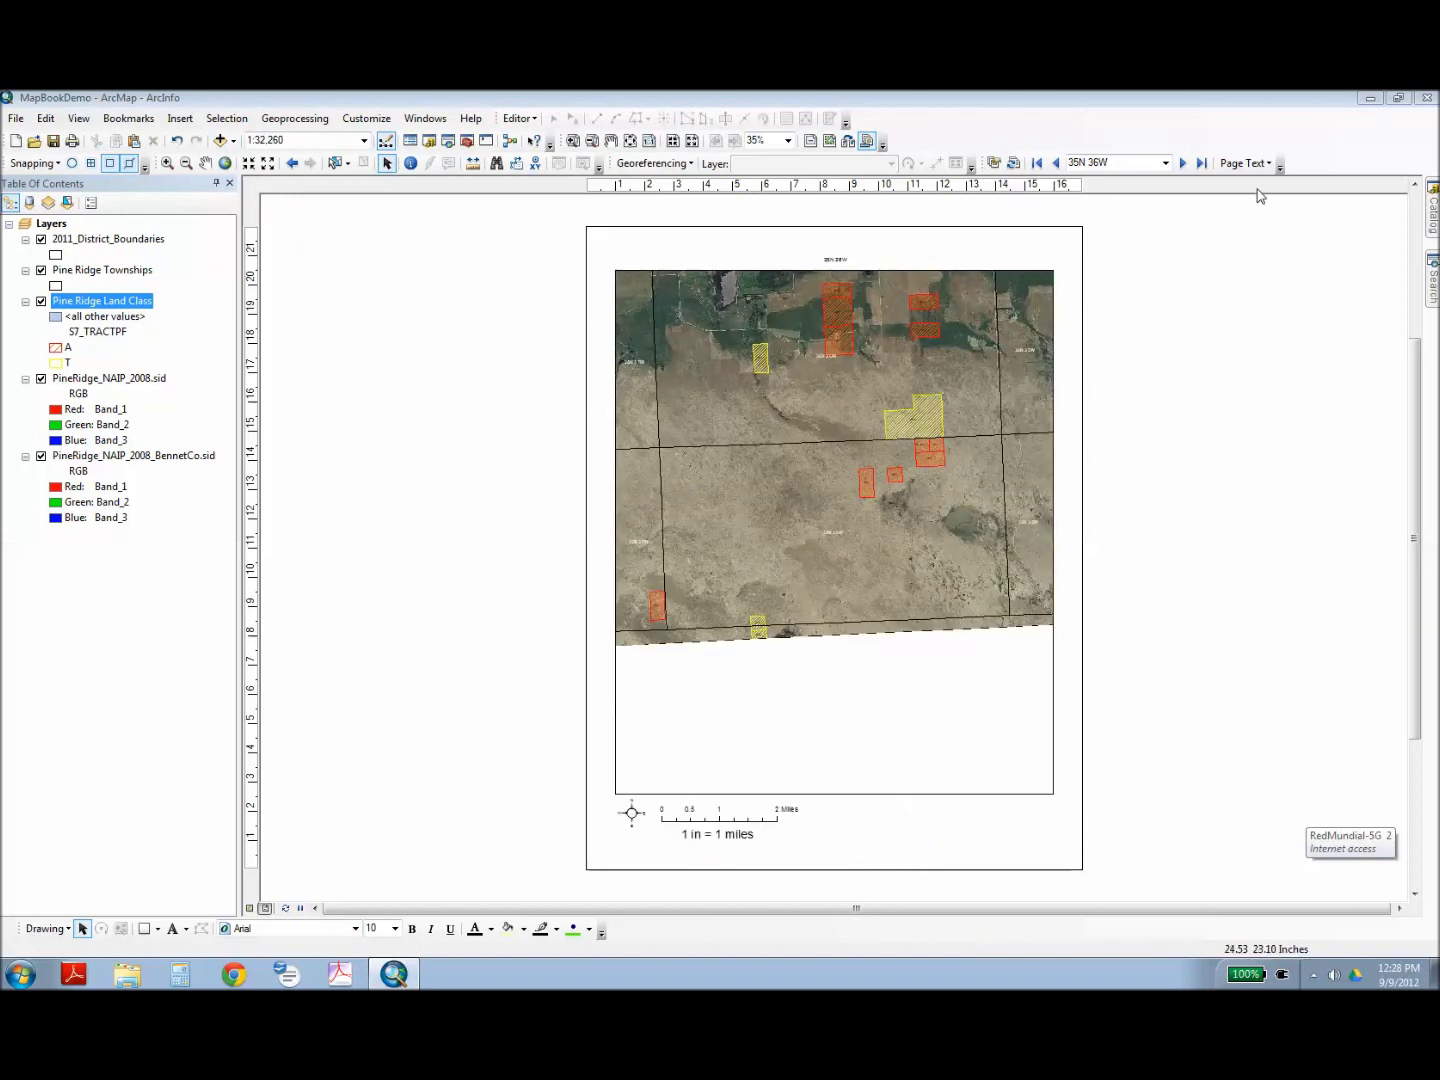
click(1262, 163)
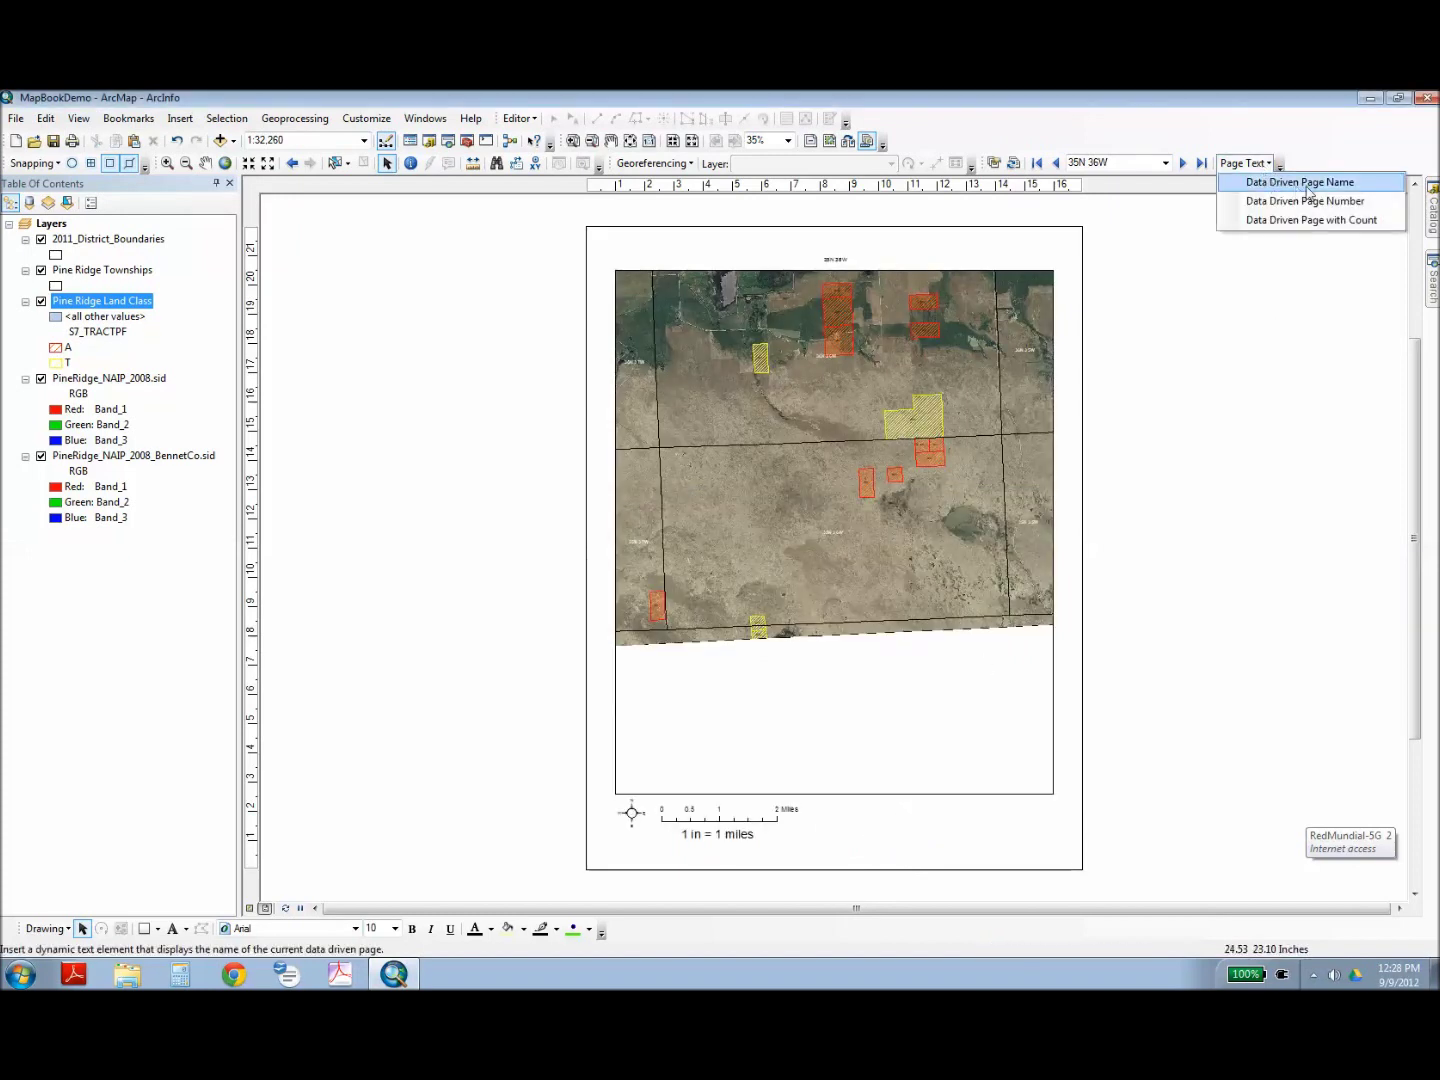
click(1370, 201)
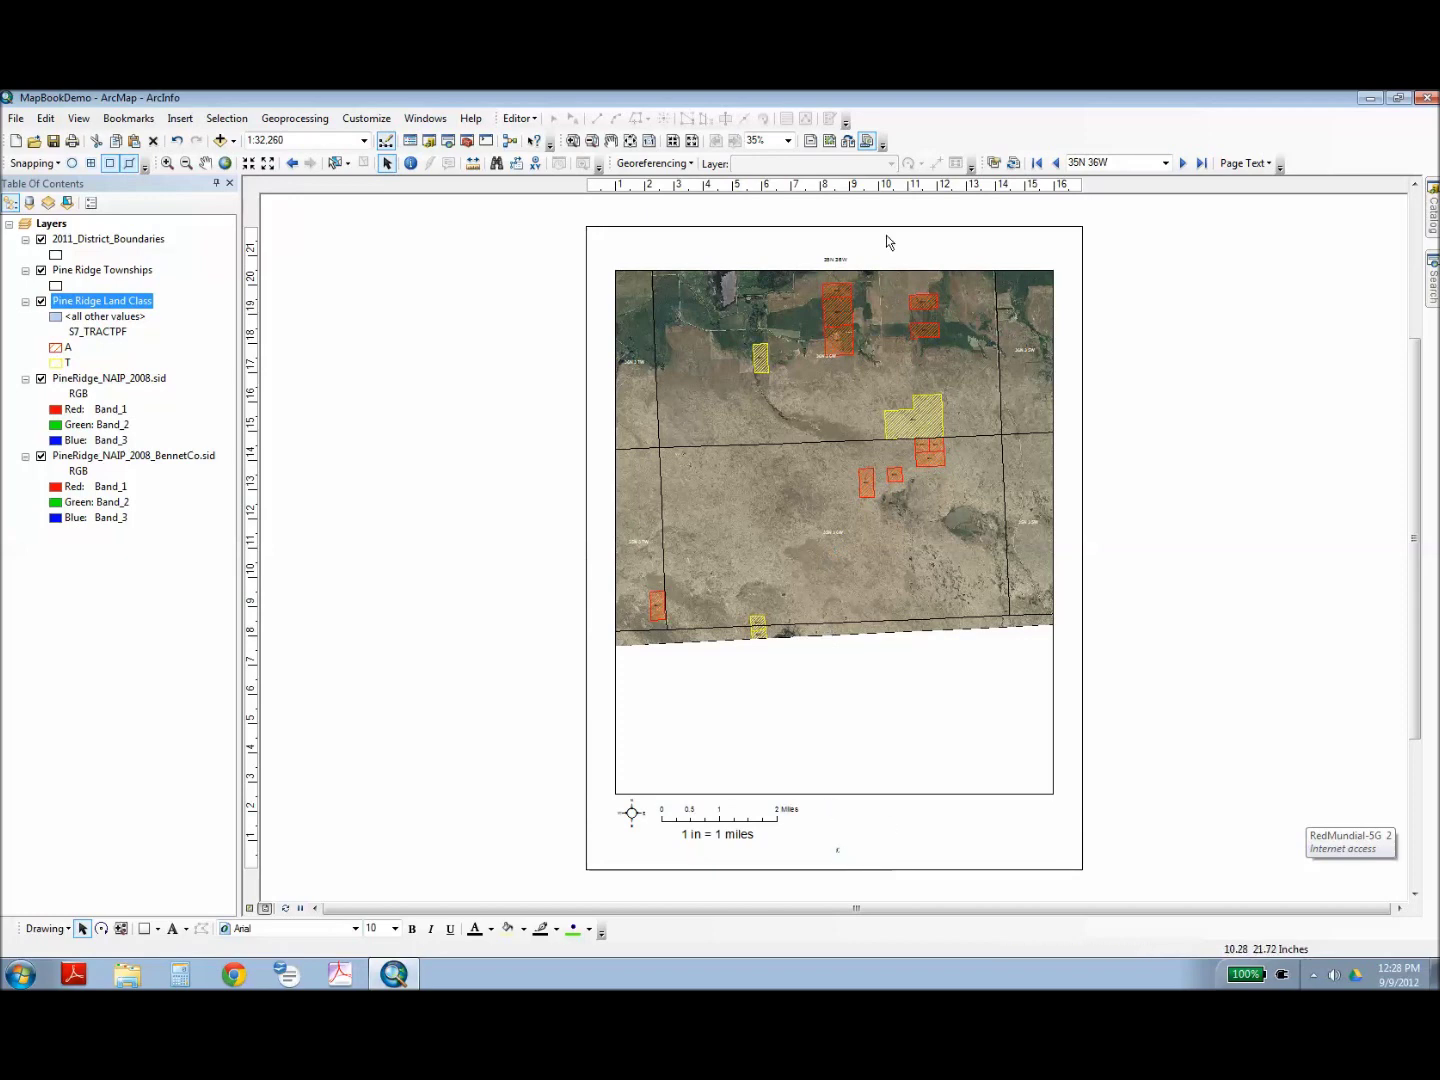
click(836, 259)
click(1240, 163)
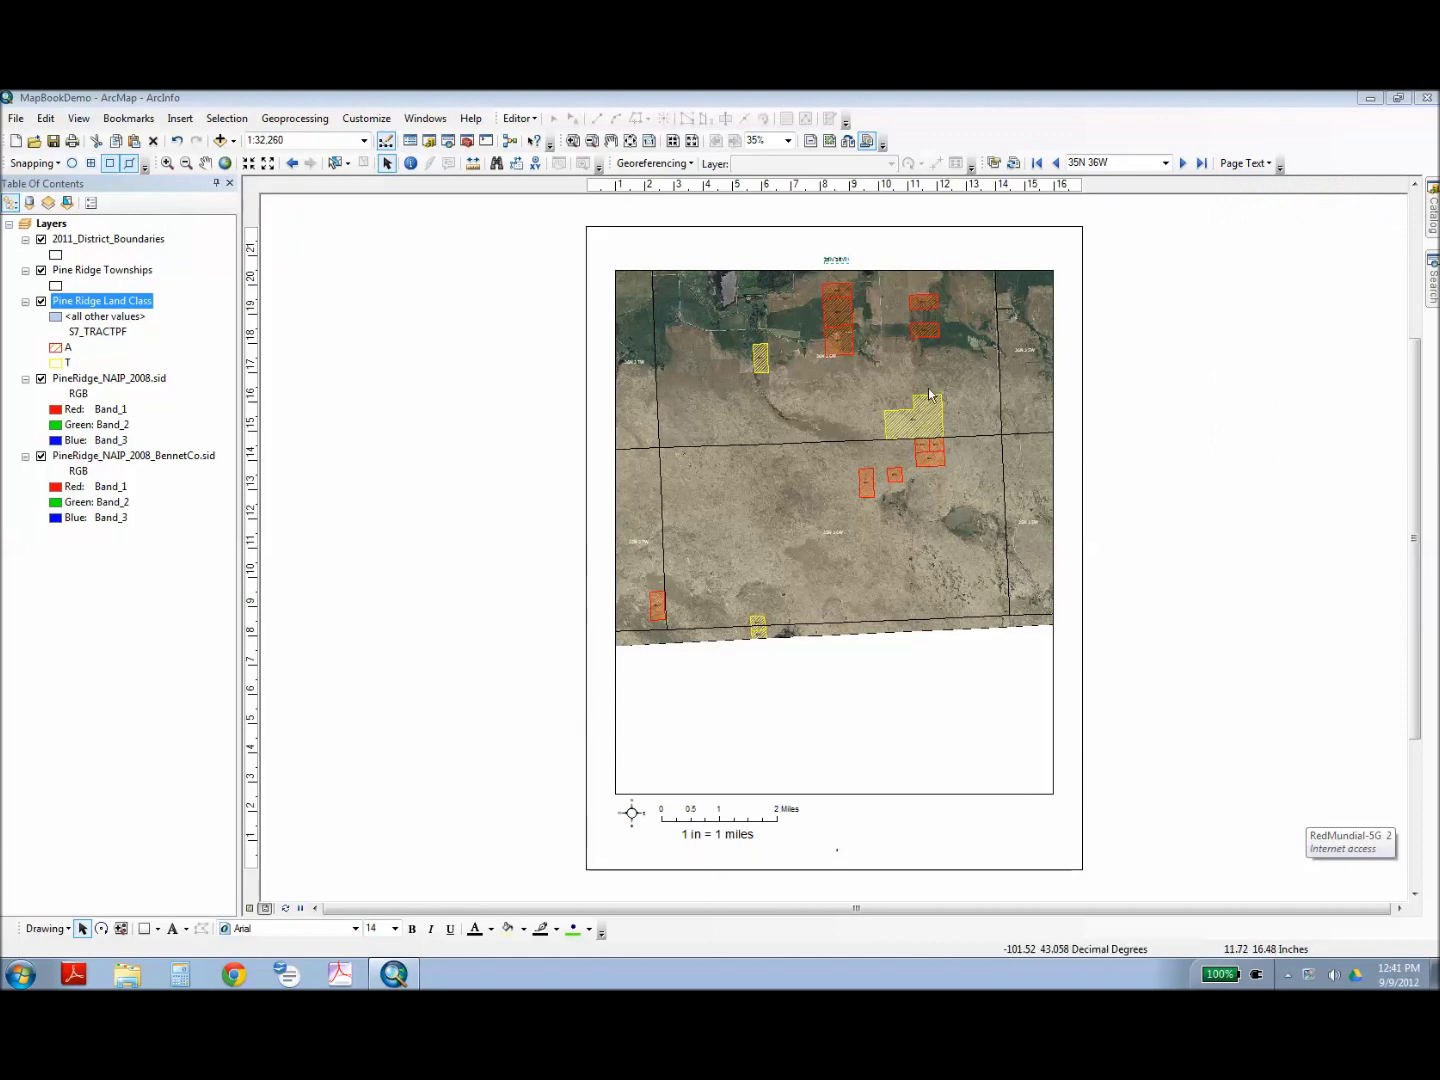
click(1012, 164)
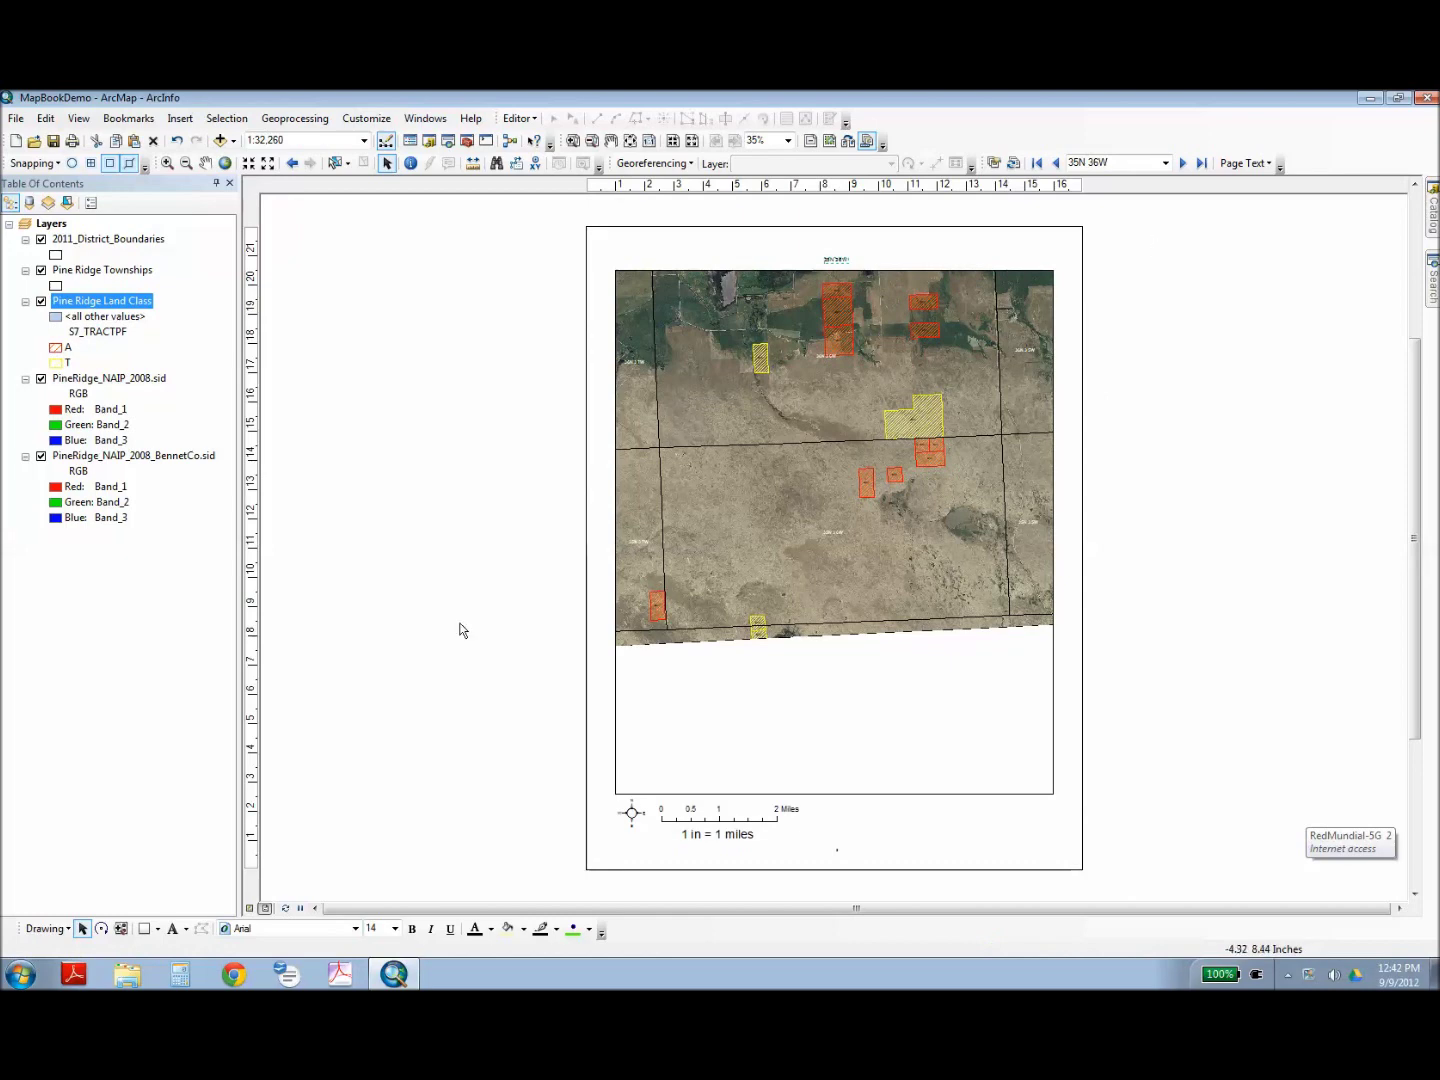
Export all 146 pages as a single MapBookDemo.pdf on the Desktop, replacing the existing file.
click(15, 120)
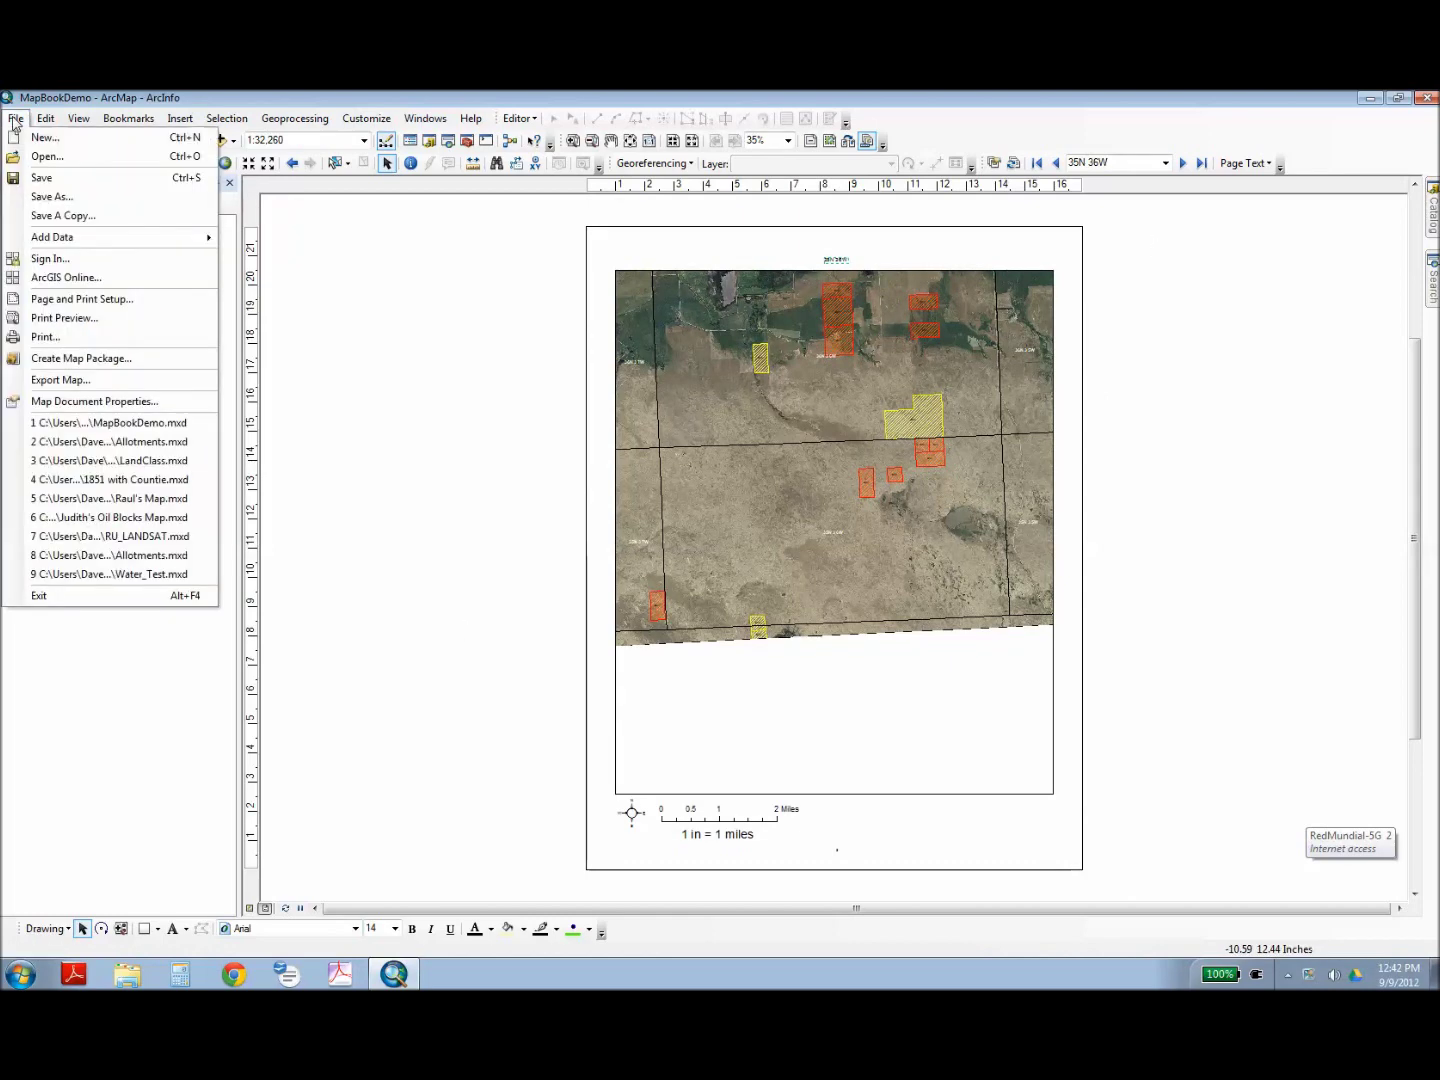
click(55, 385)
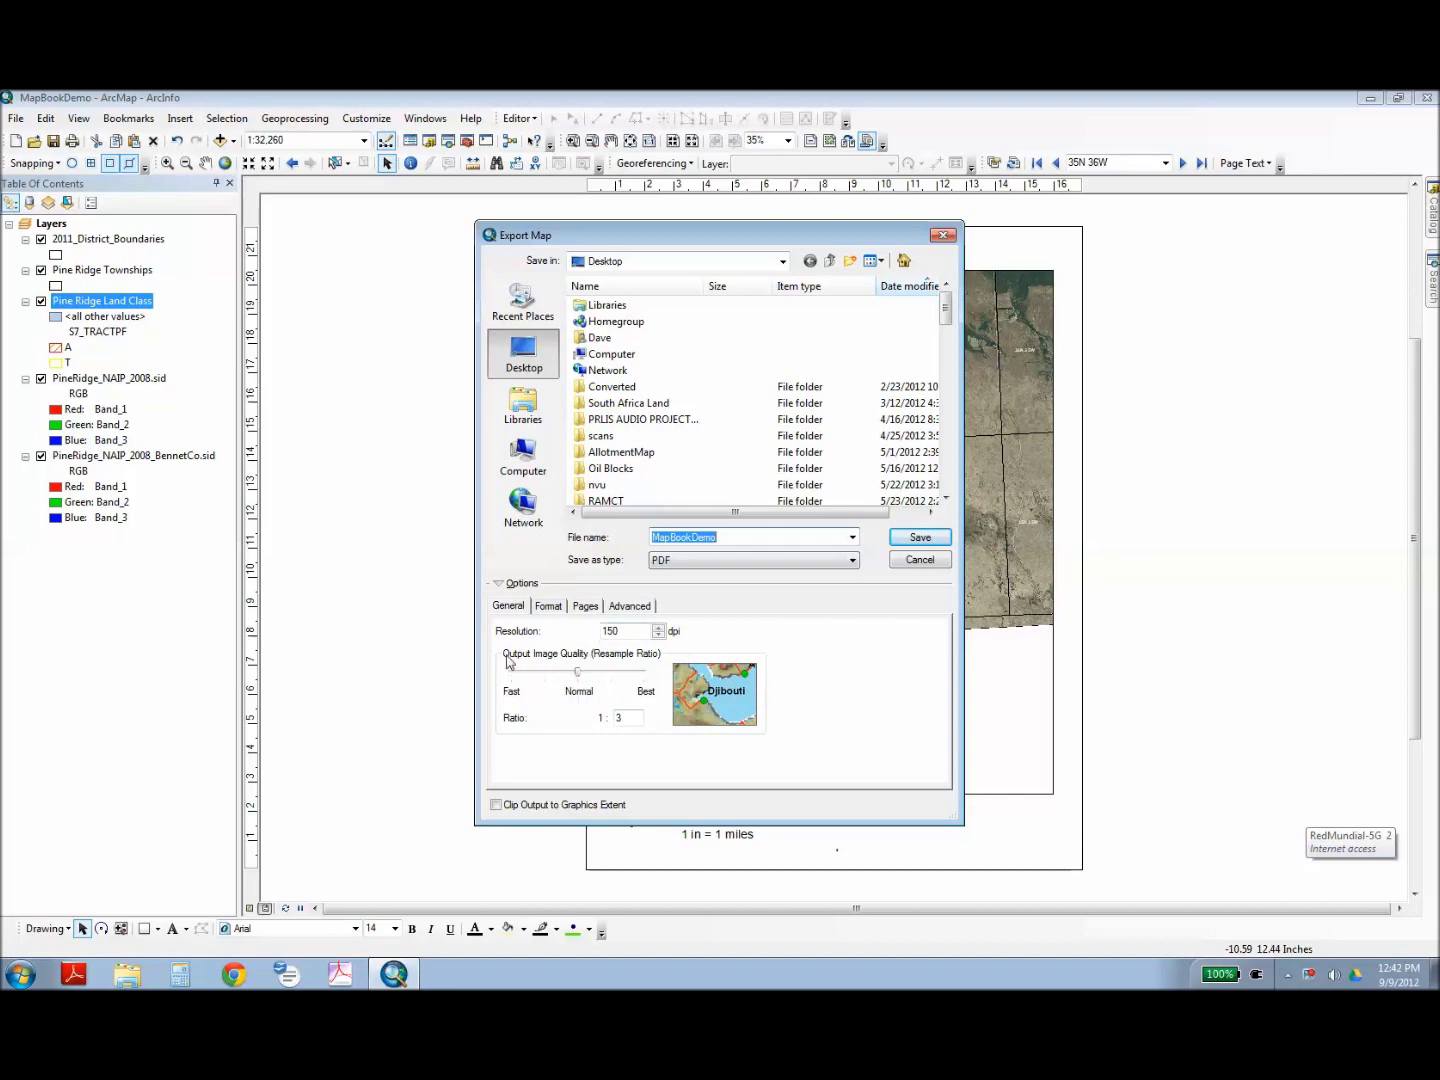
click(584, 608)
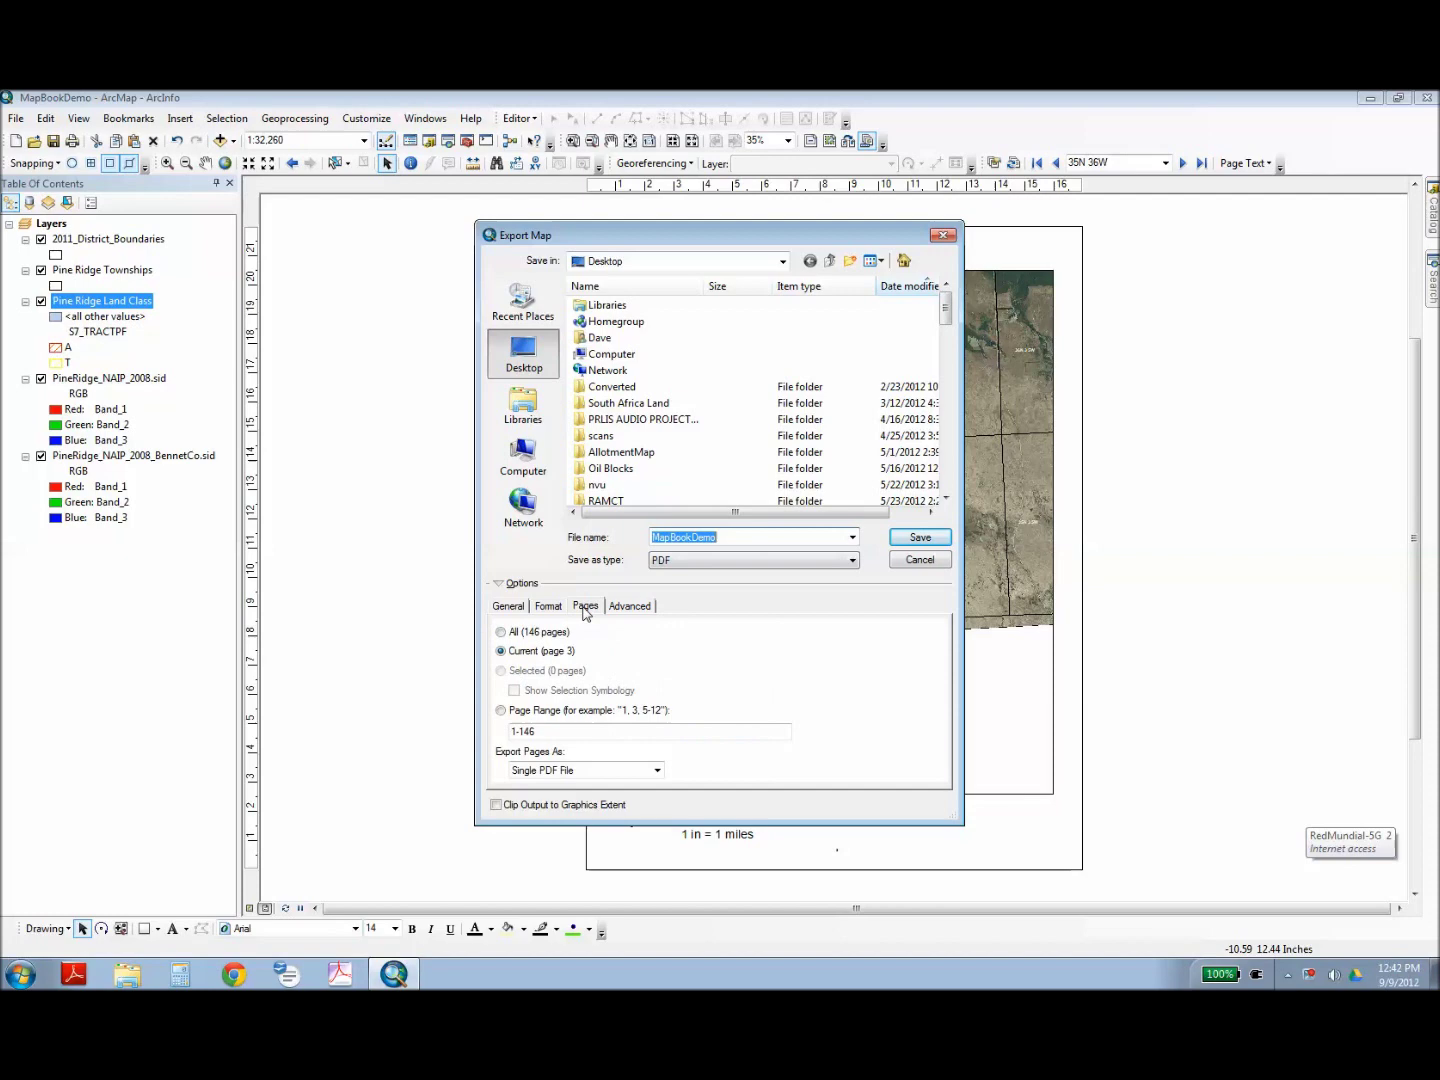
click(502, 633)
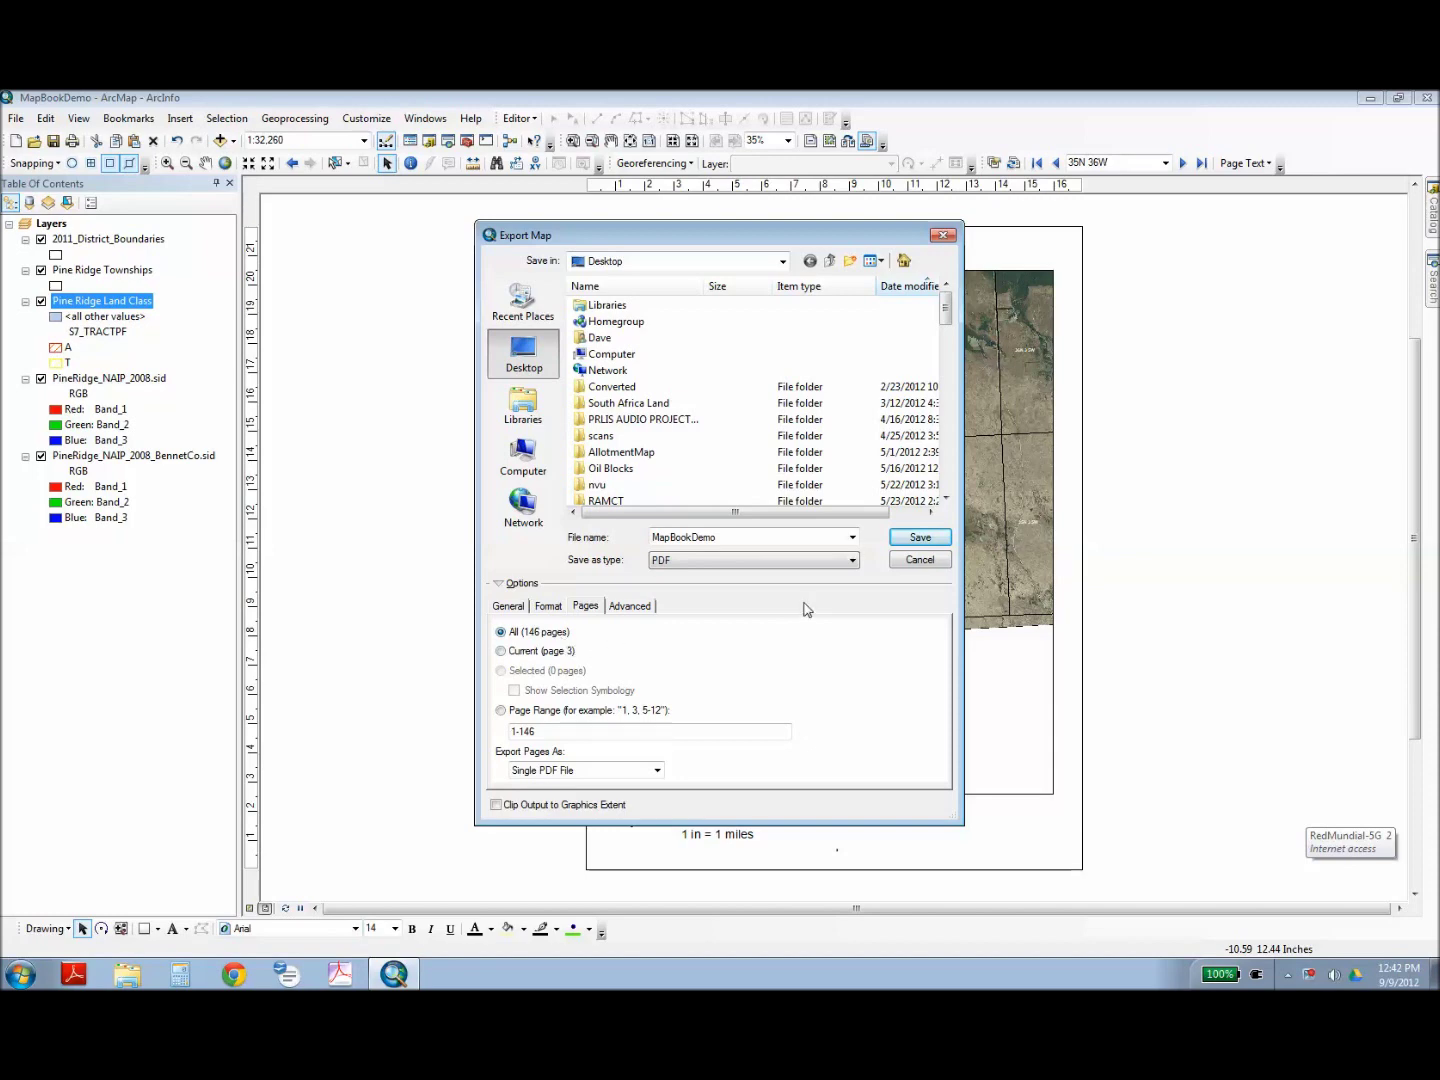
click(902, 540)
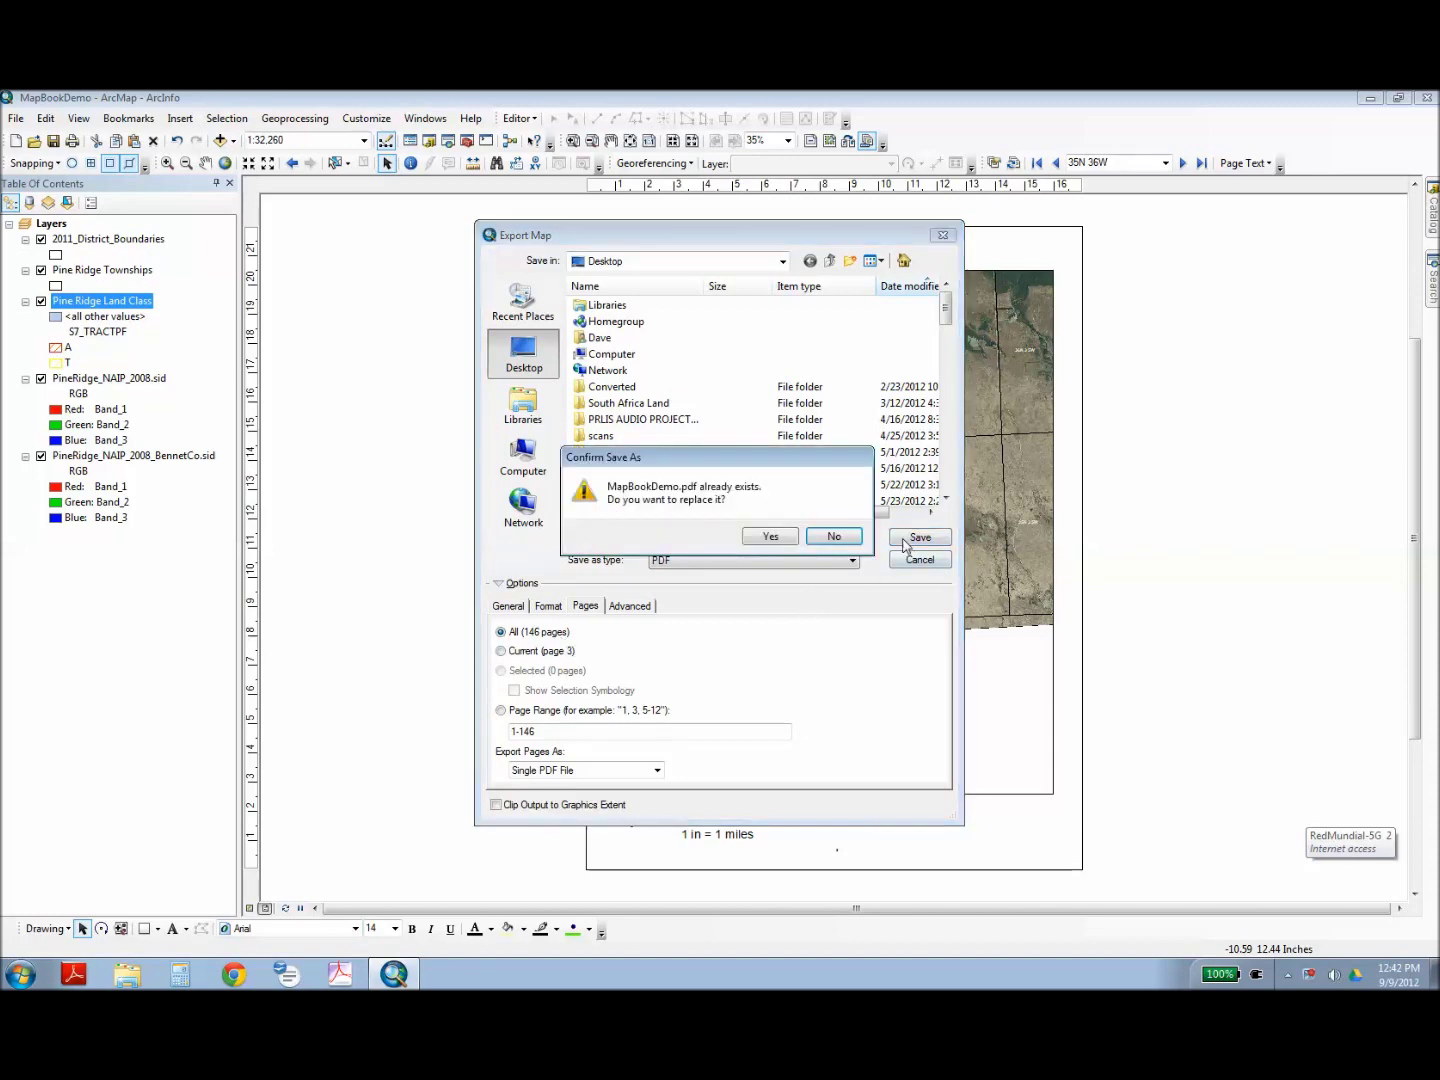
click(768, 537)
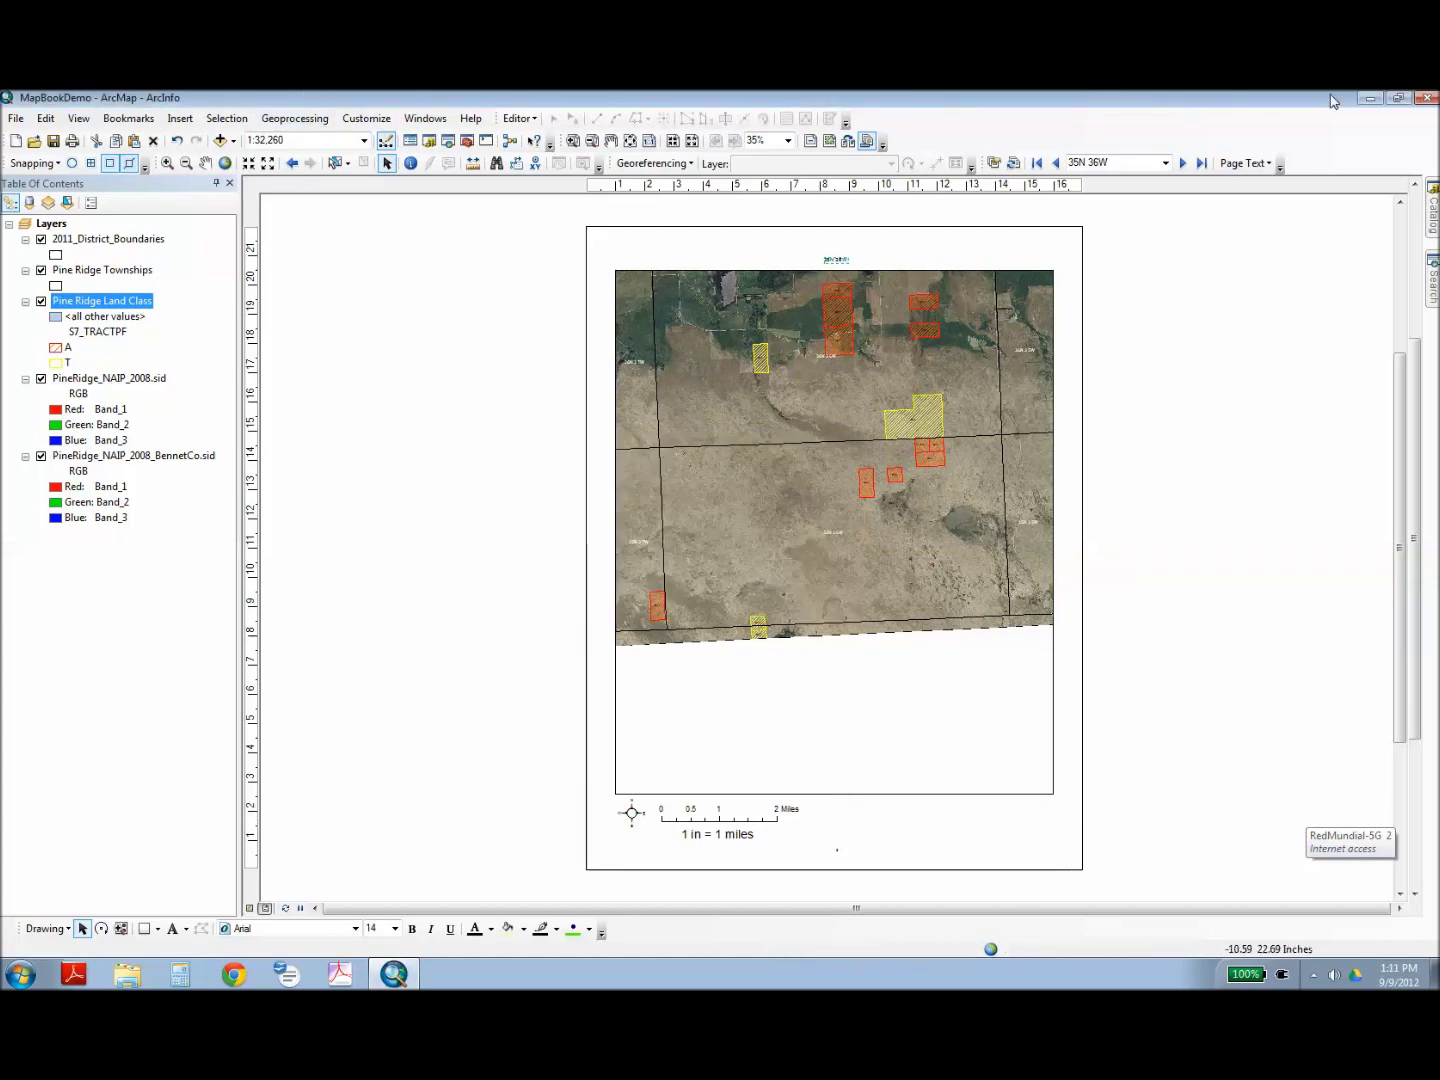
Once the 146-page MapBookDemo.pdf export finishes, minimize ArcMap to reach the desktop.
click(1368, 99)
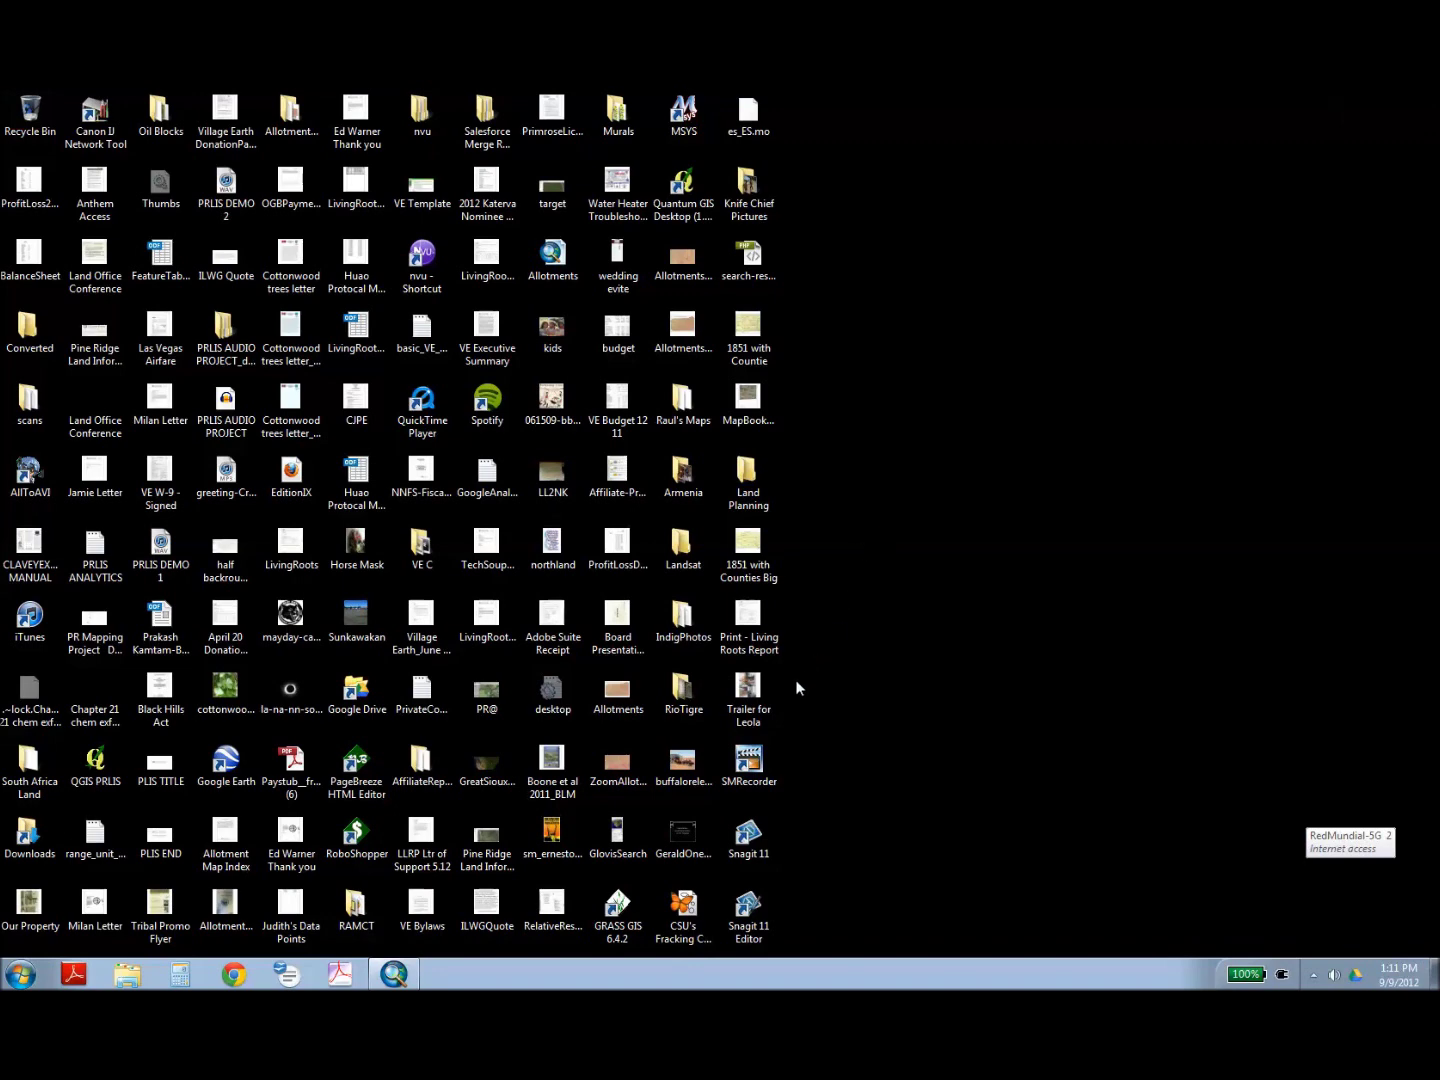
Open MapBookDemo.pdf from the desktop in Adobe Reader.
click(744, 410)
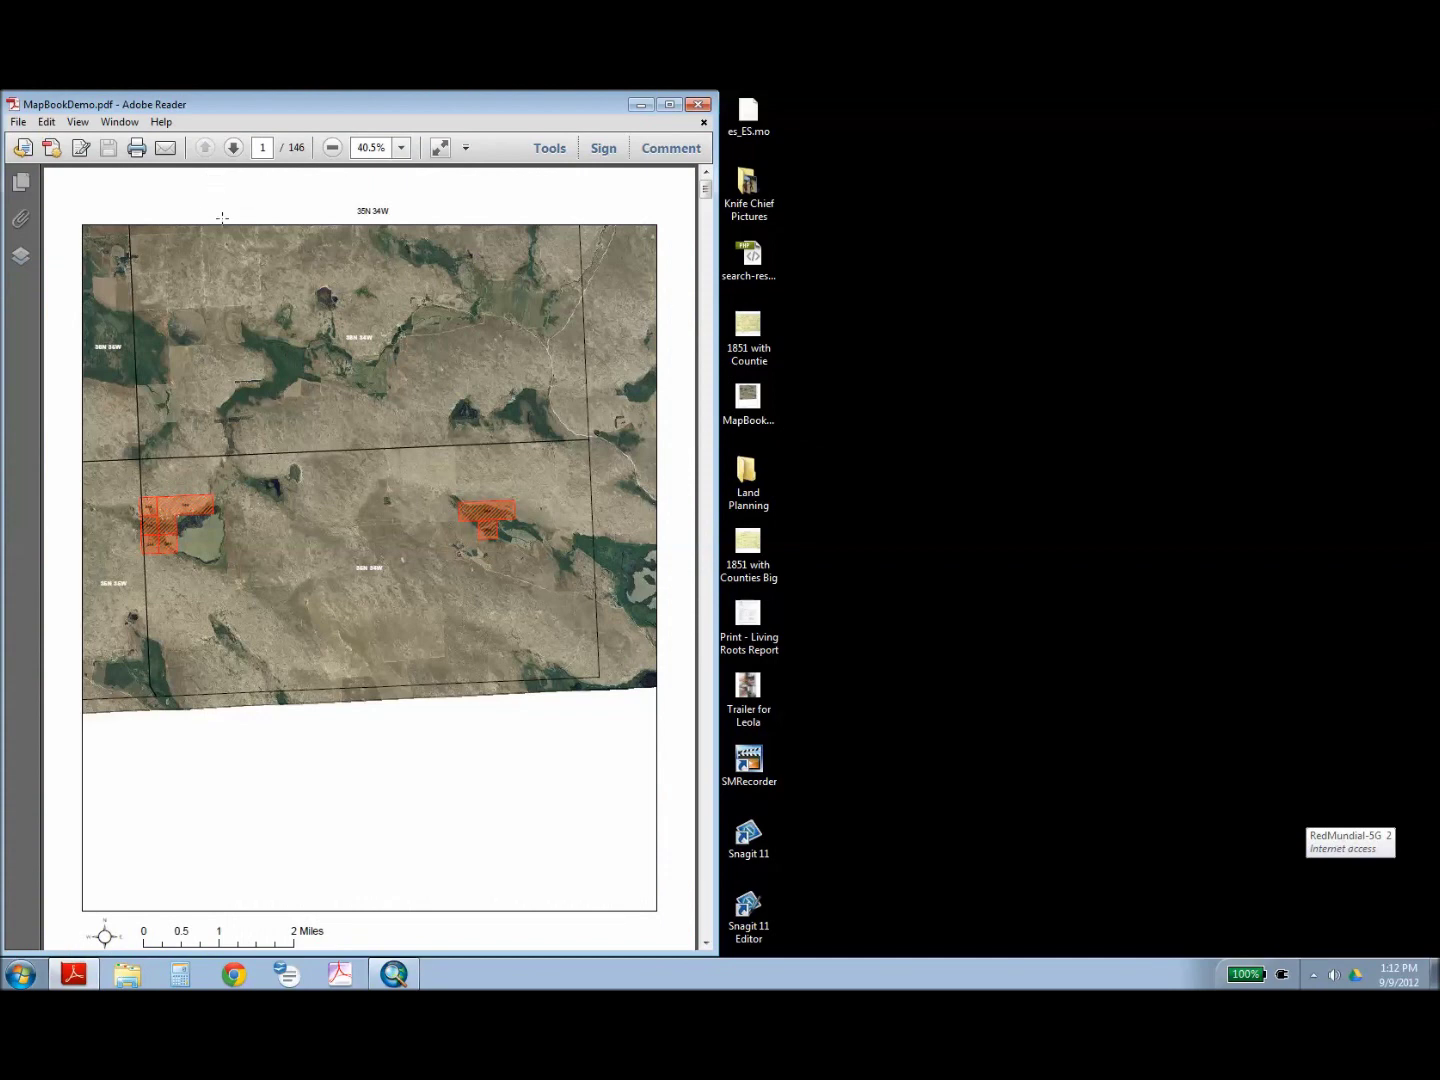
Page forward through the map book from page 1 to page 7.
click(233, 149)
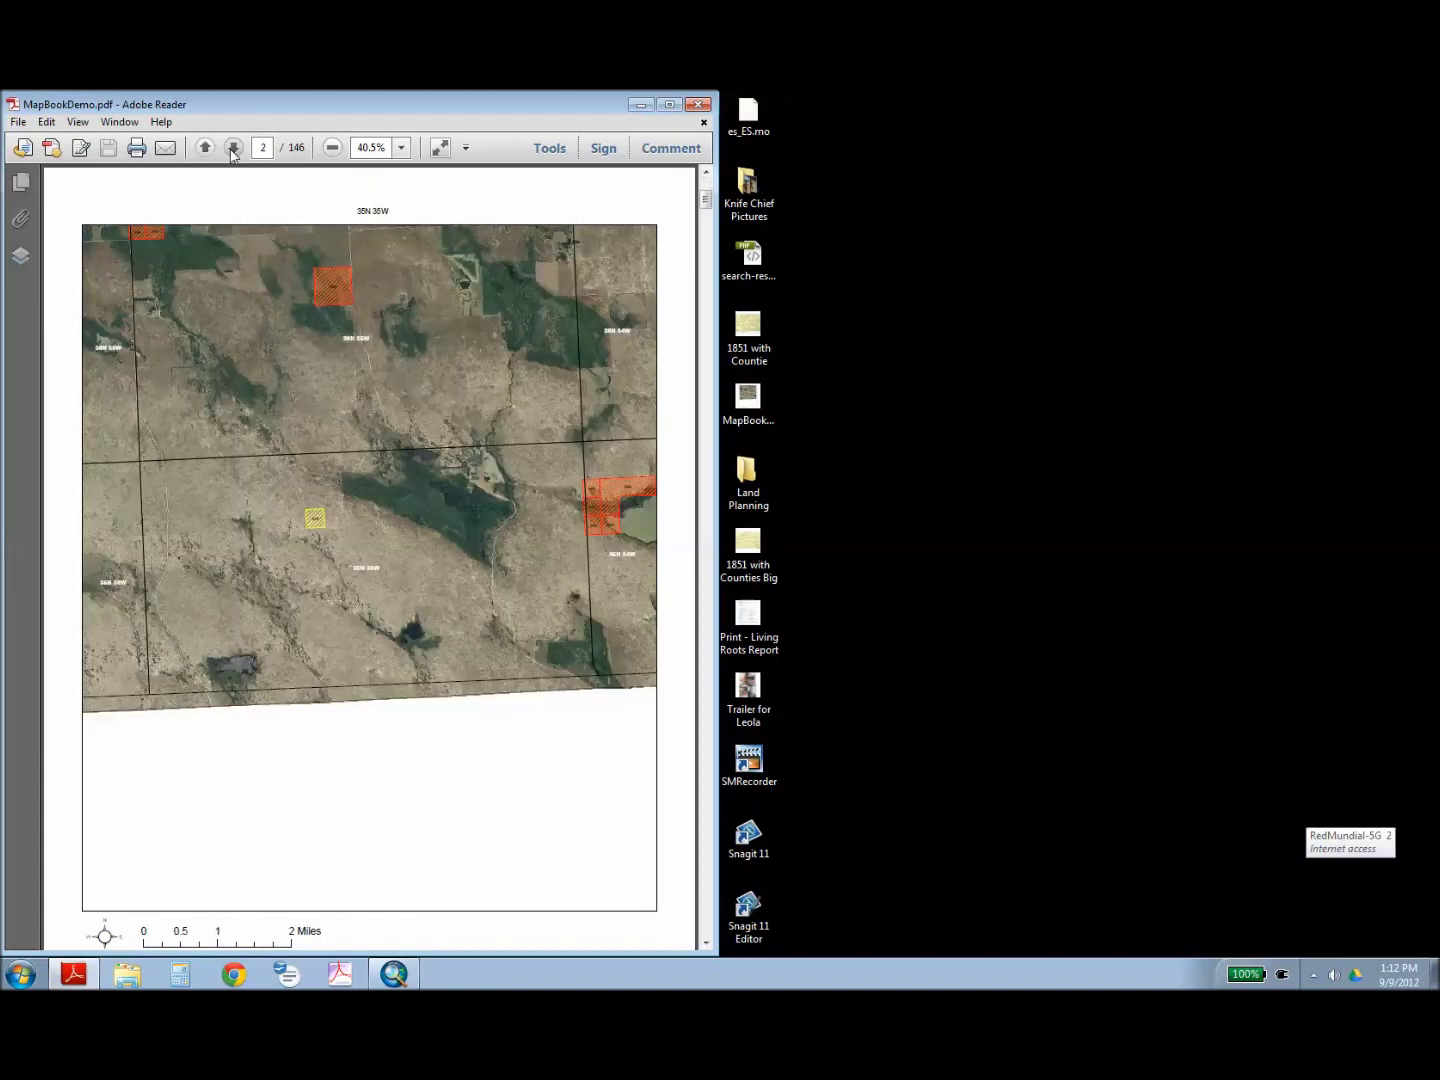
click(233, 149)
click(233, 149)
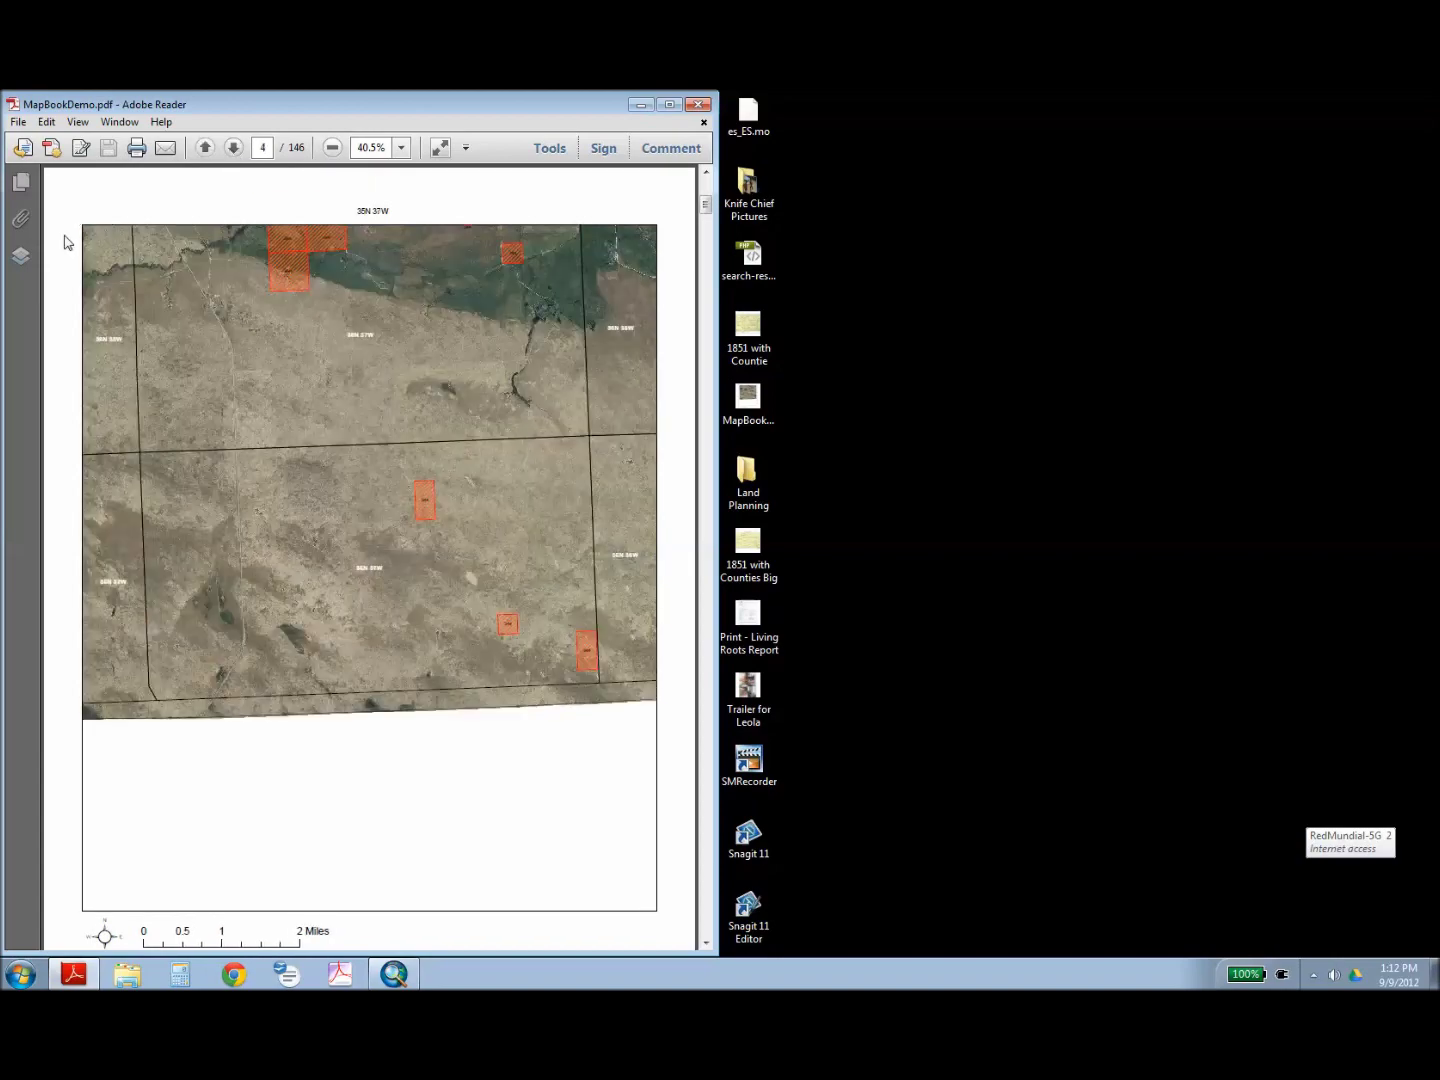
click(231, 150)
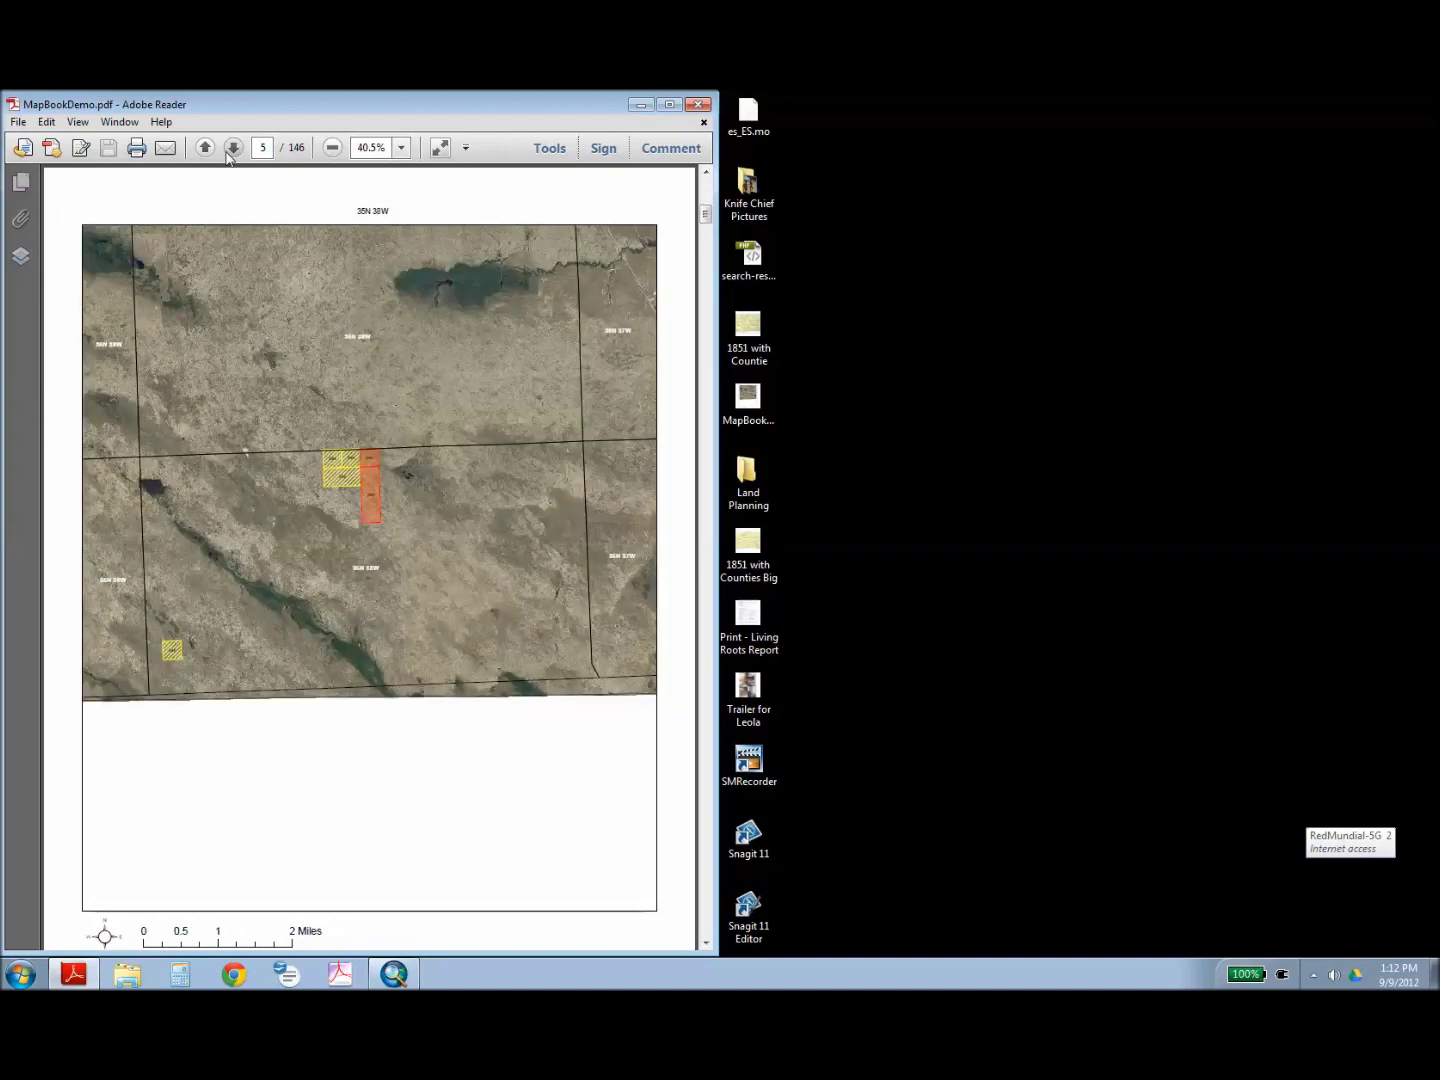
click(231, 150)
click(231, 150)
Switch the page display to Two Page Scrolling and scroll down through the township pages.
click(78, 121)
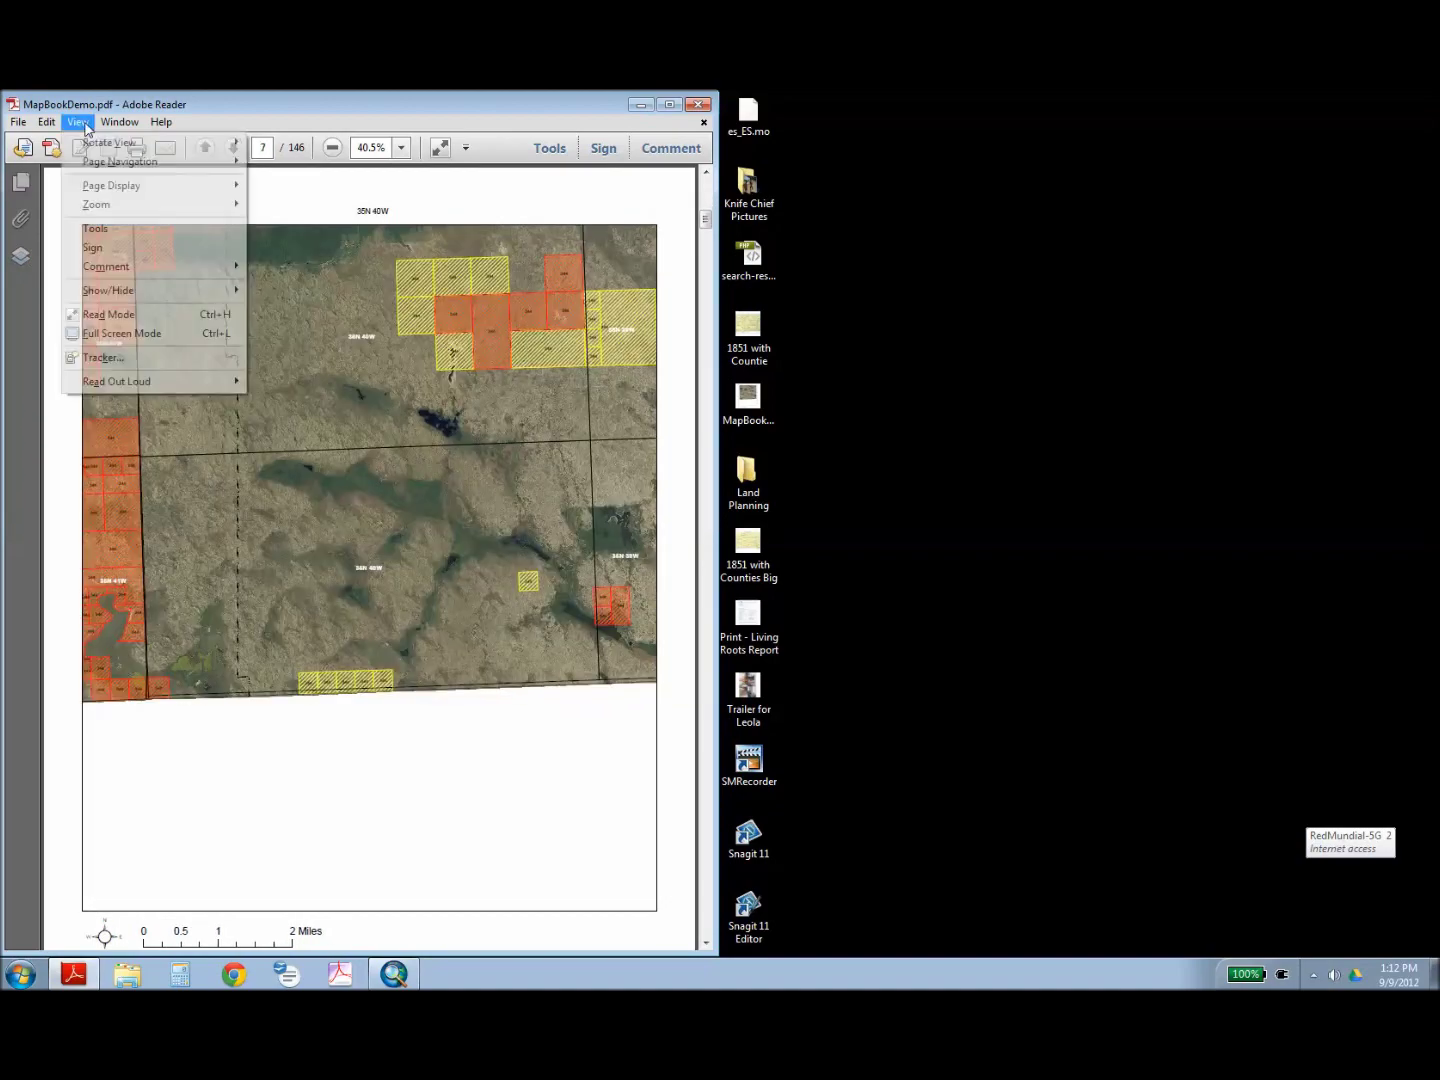
mouse_move(104, 187)
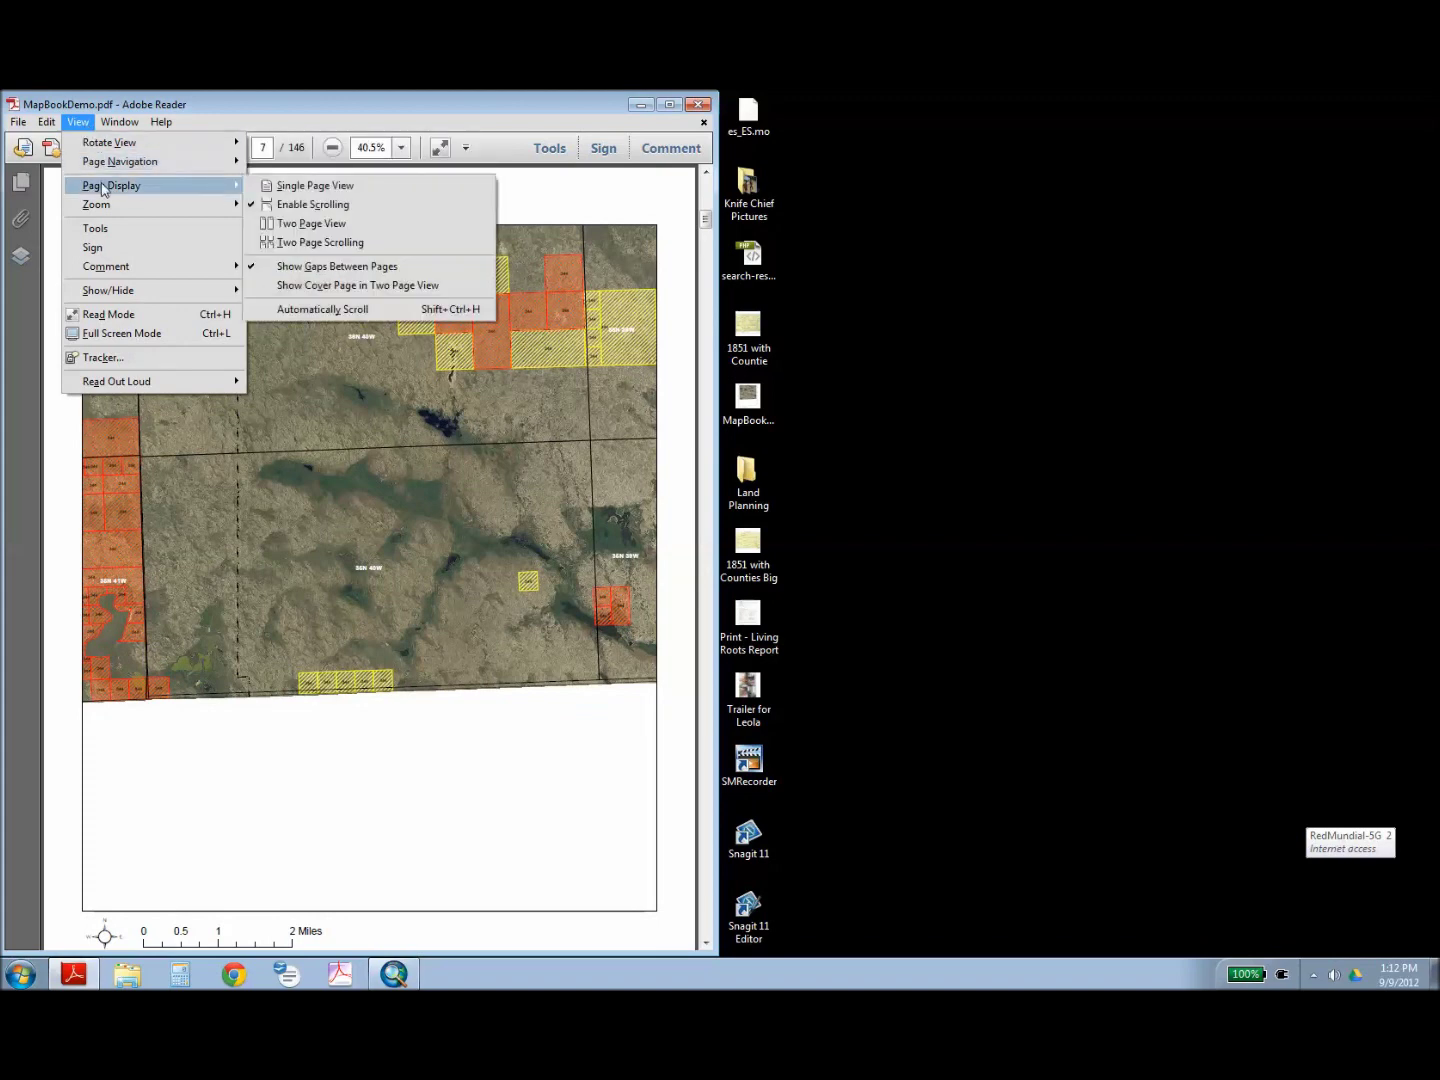
click(299, 243)
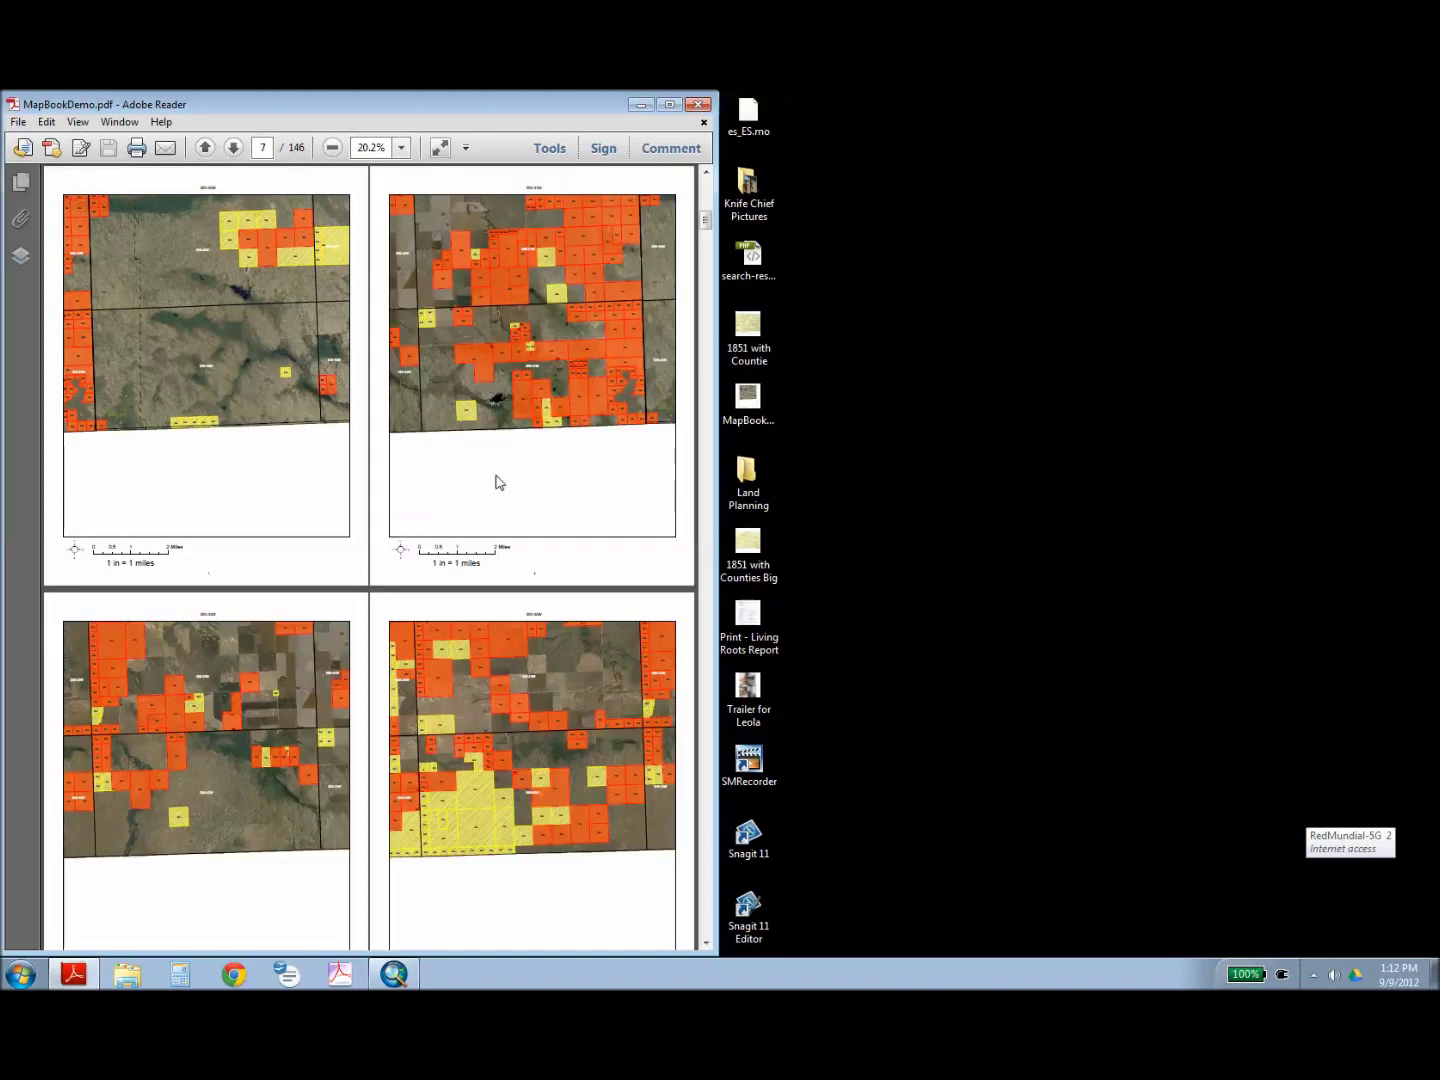
scroll(495, 475, down, 5)
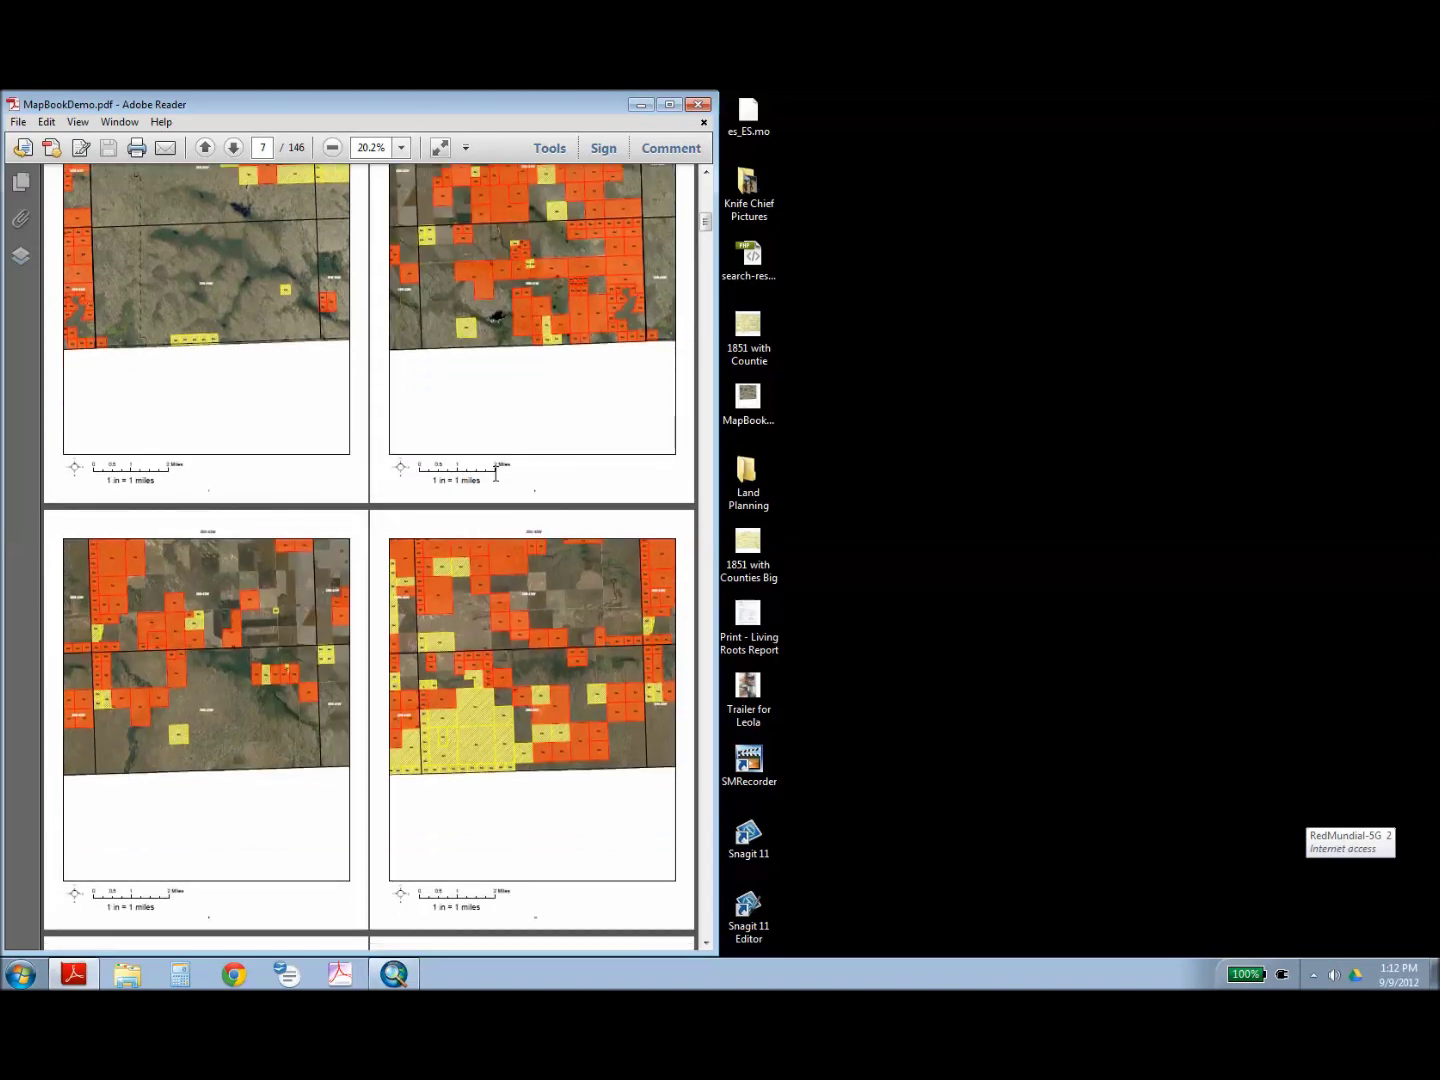
scroll(495, 475, down, 5)
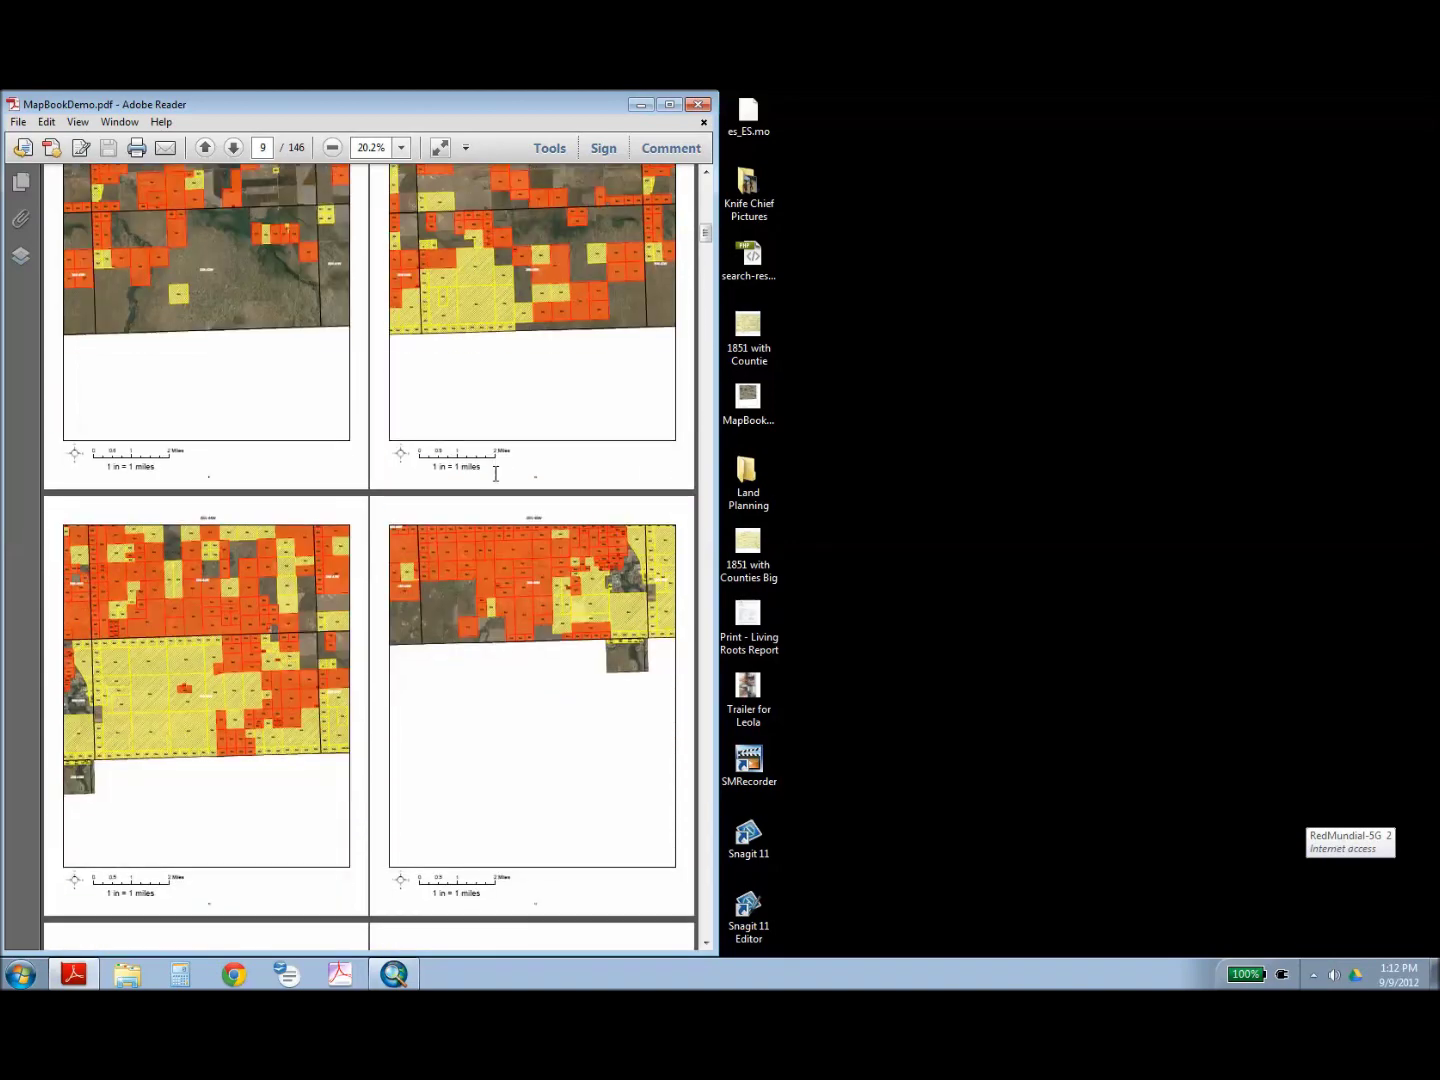
scroll(495, 475, down, 3)
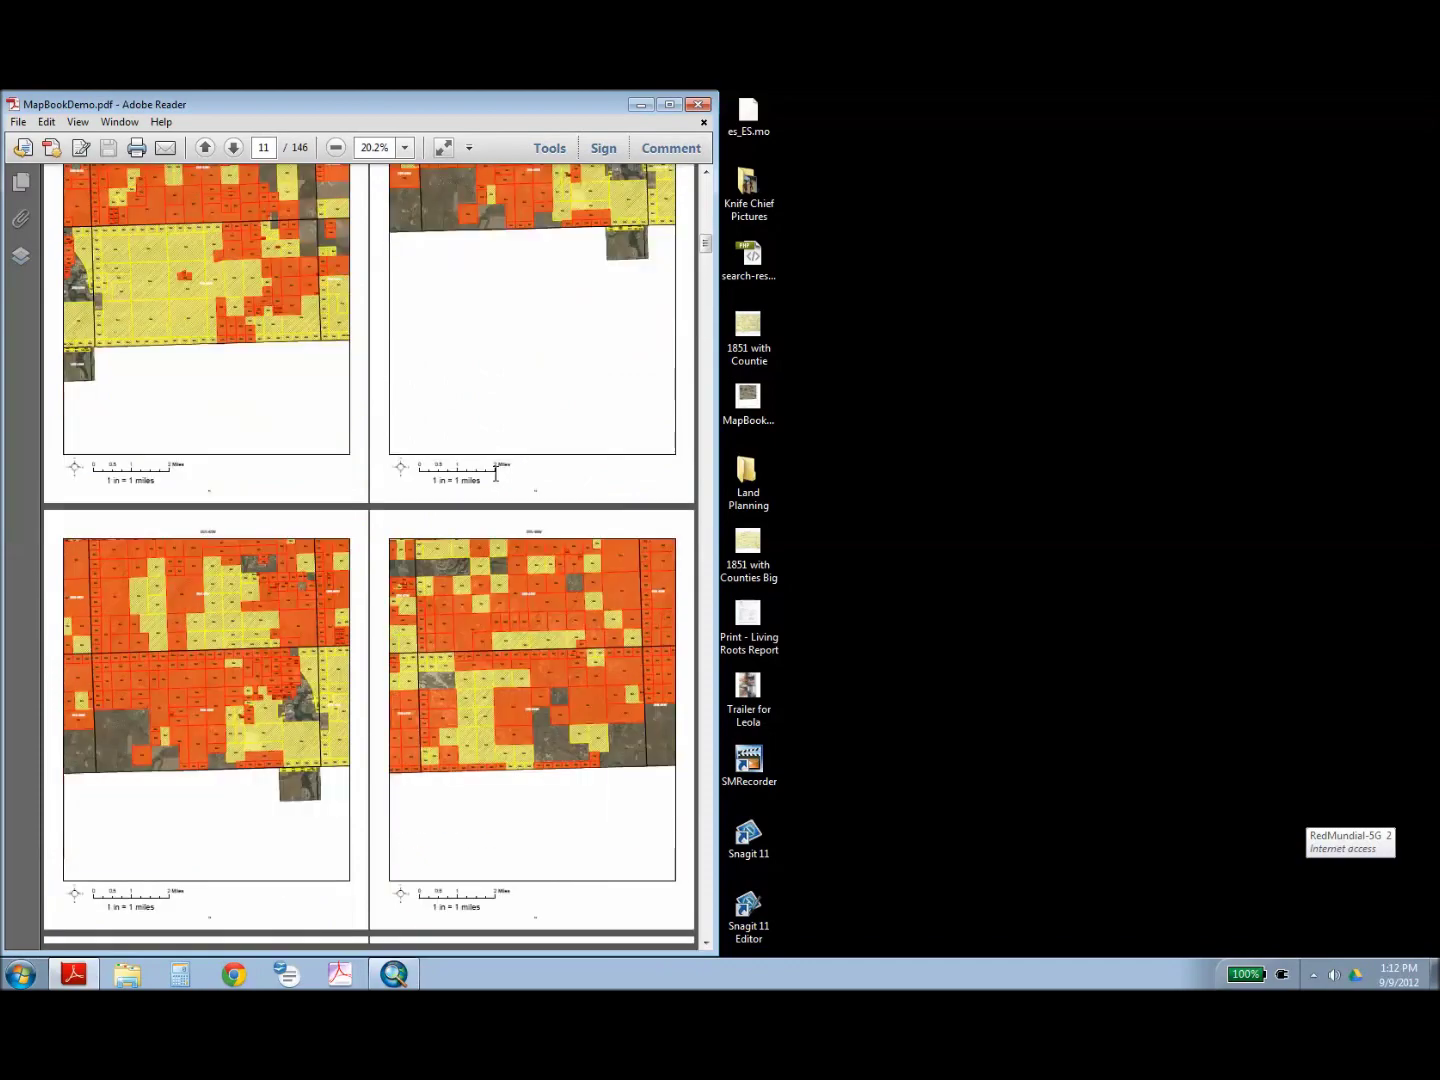
scroll(495, 475, down, 3)
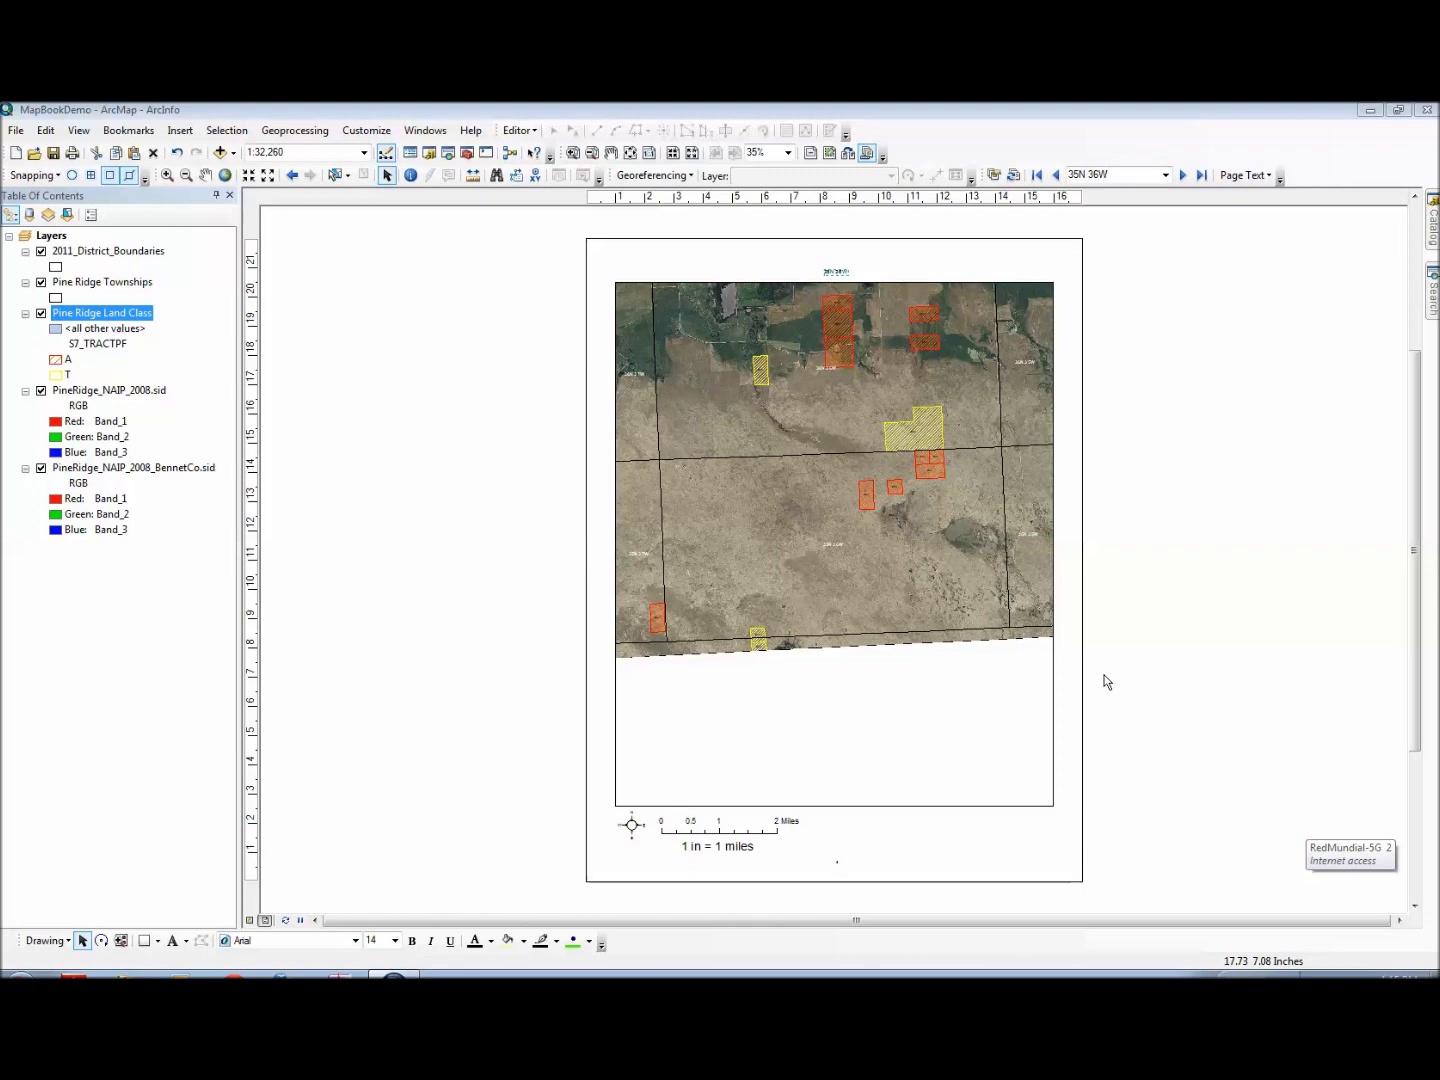
Start a join on Pine Ridge Land Class based on spatial location.
right_click(72, 318)
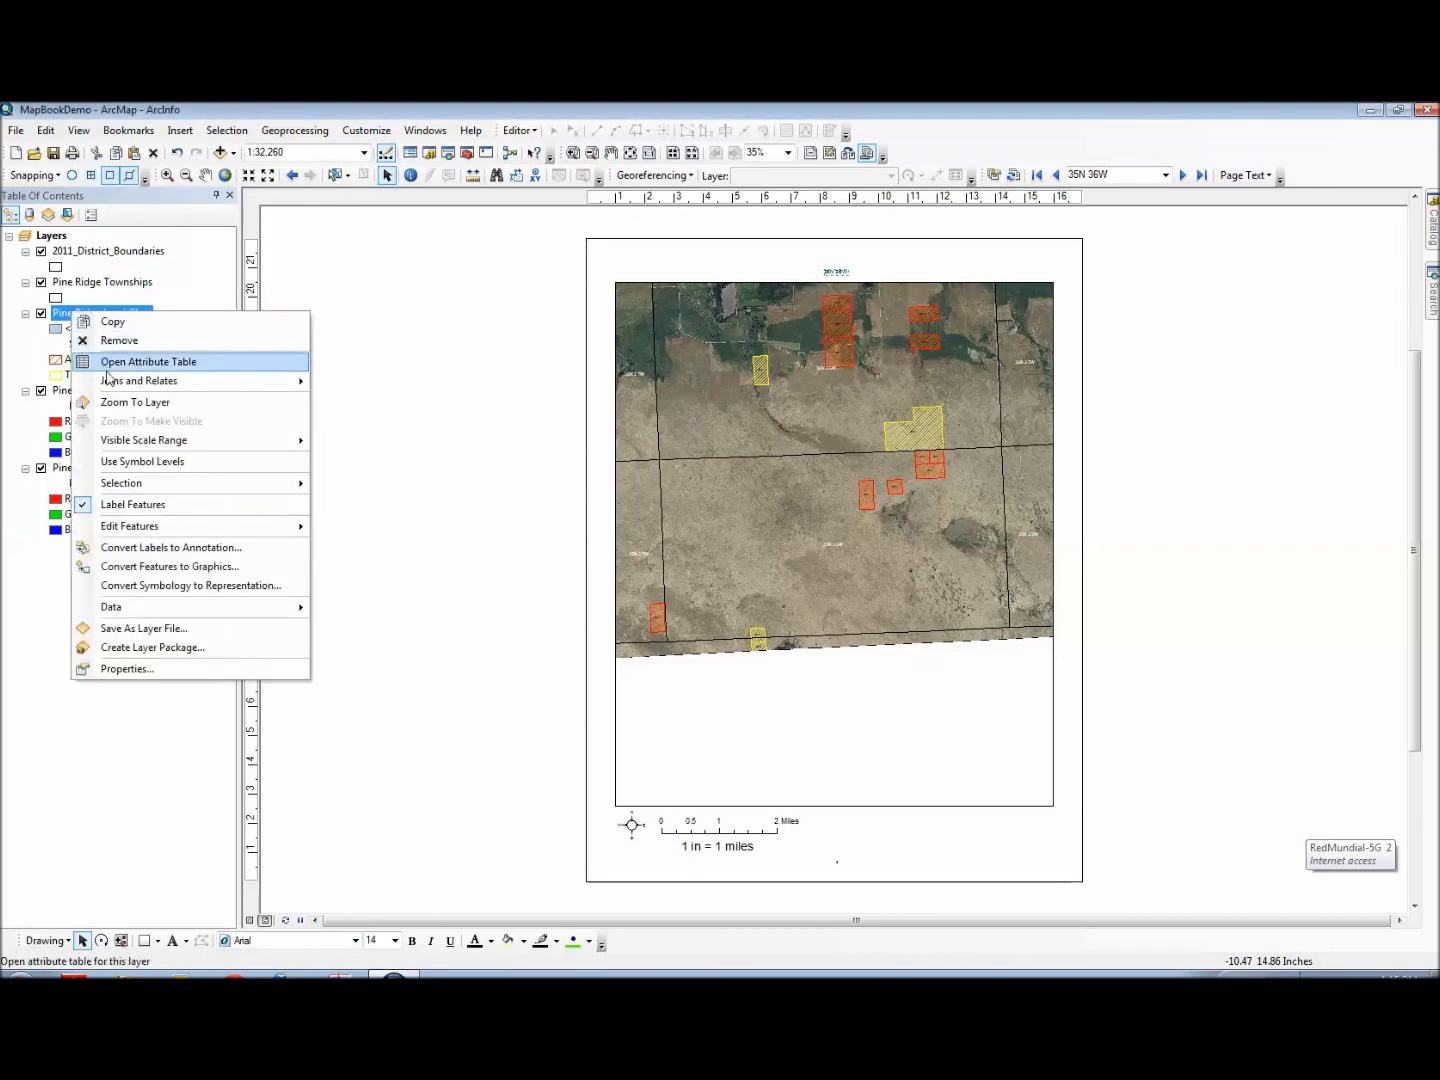
mouse_move(113, 385)
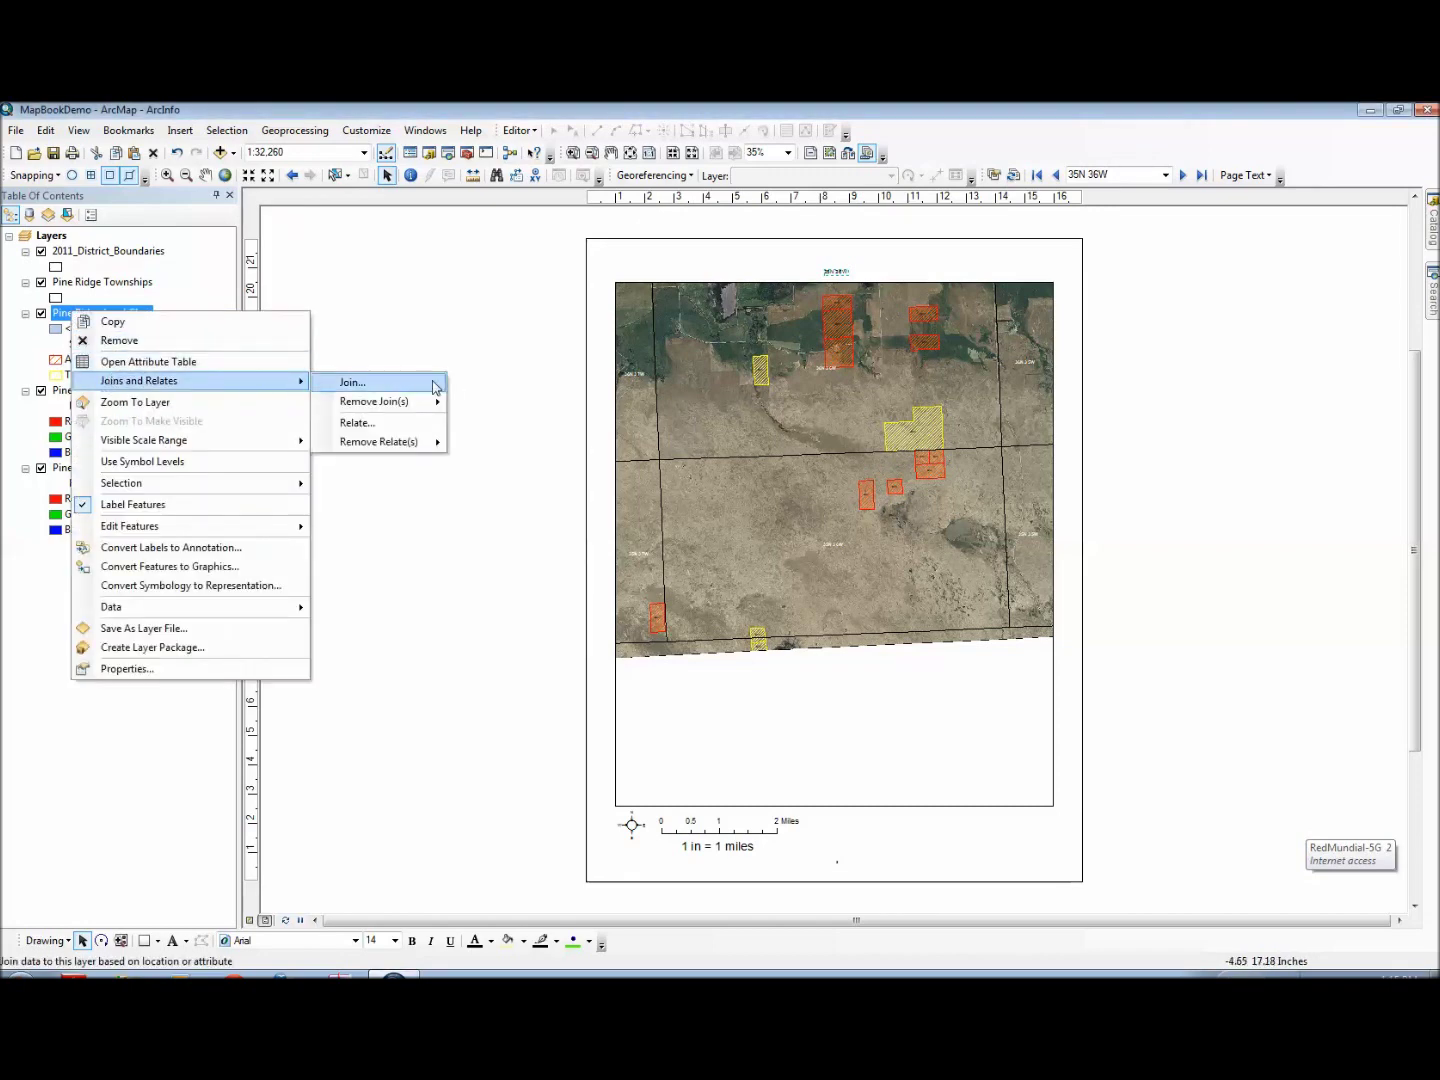
click(353, 382)
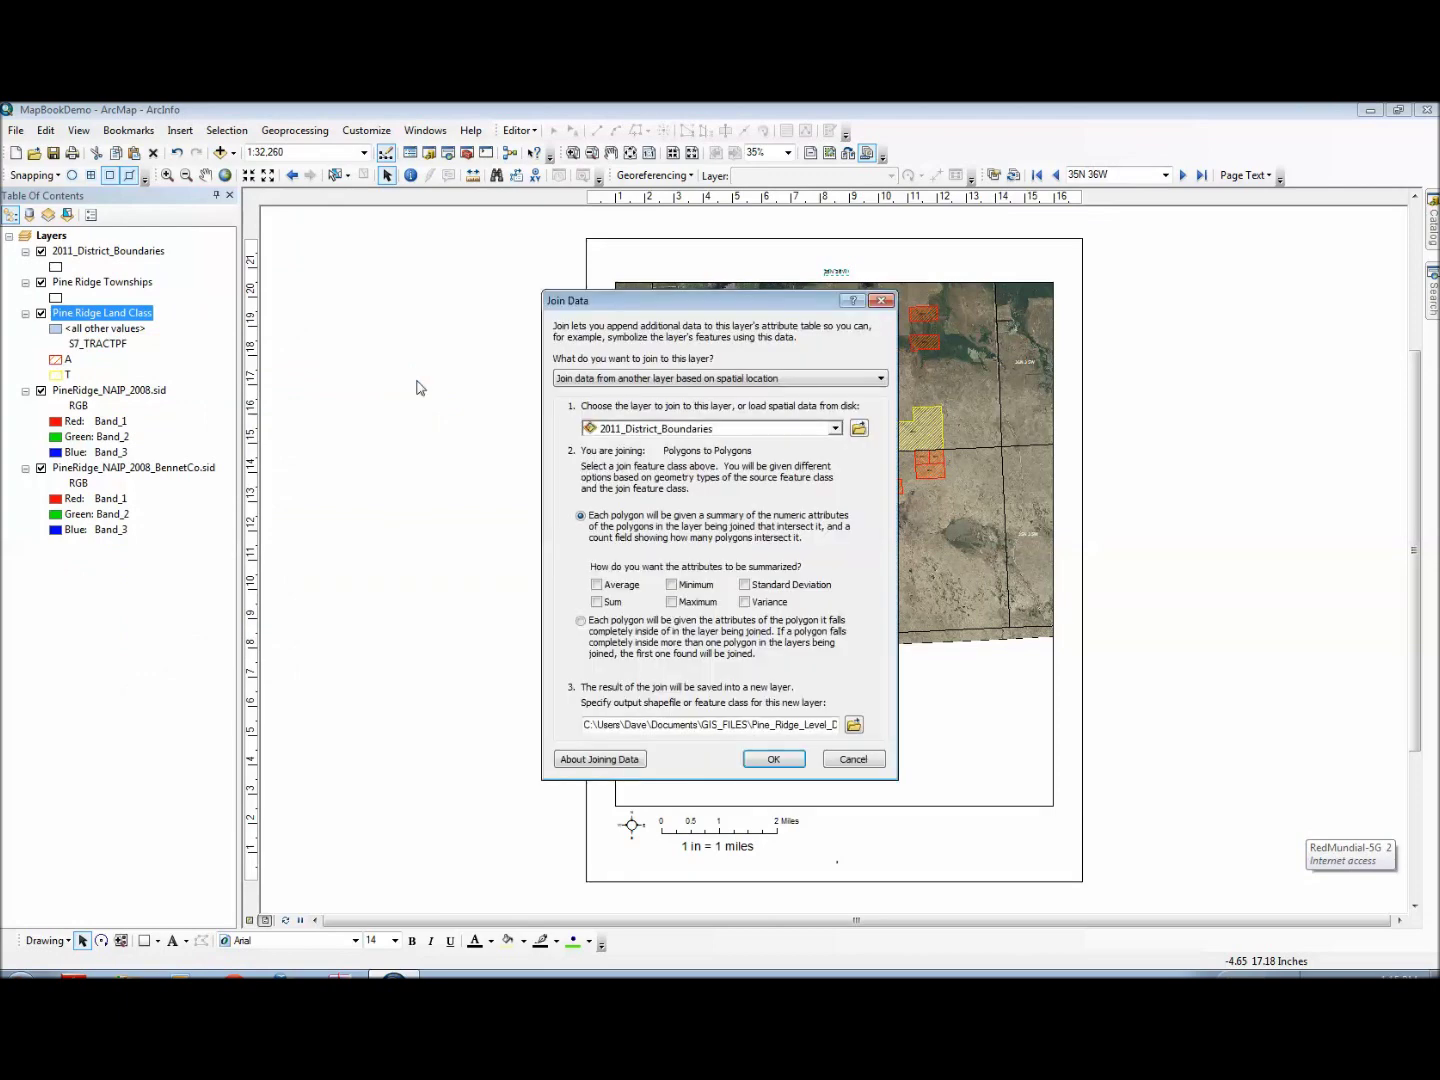
click(838, 385)
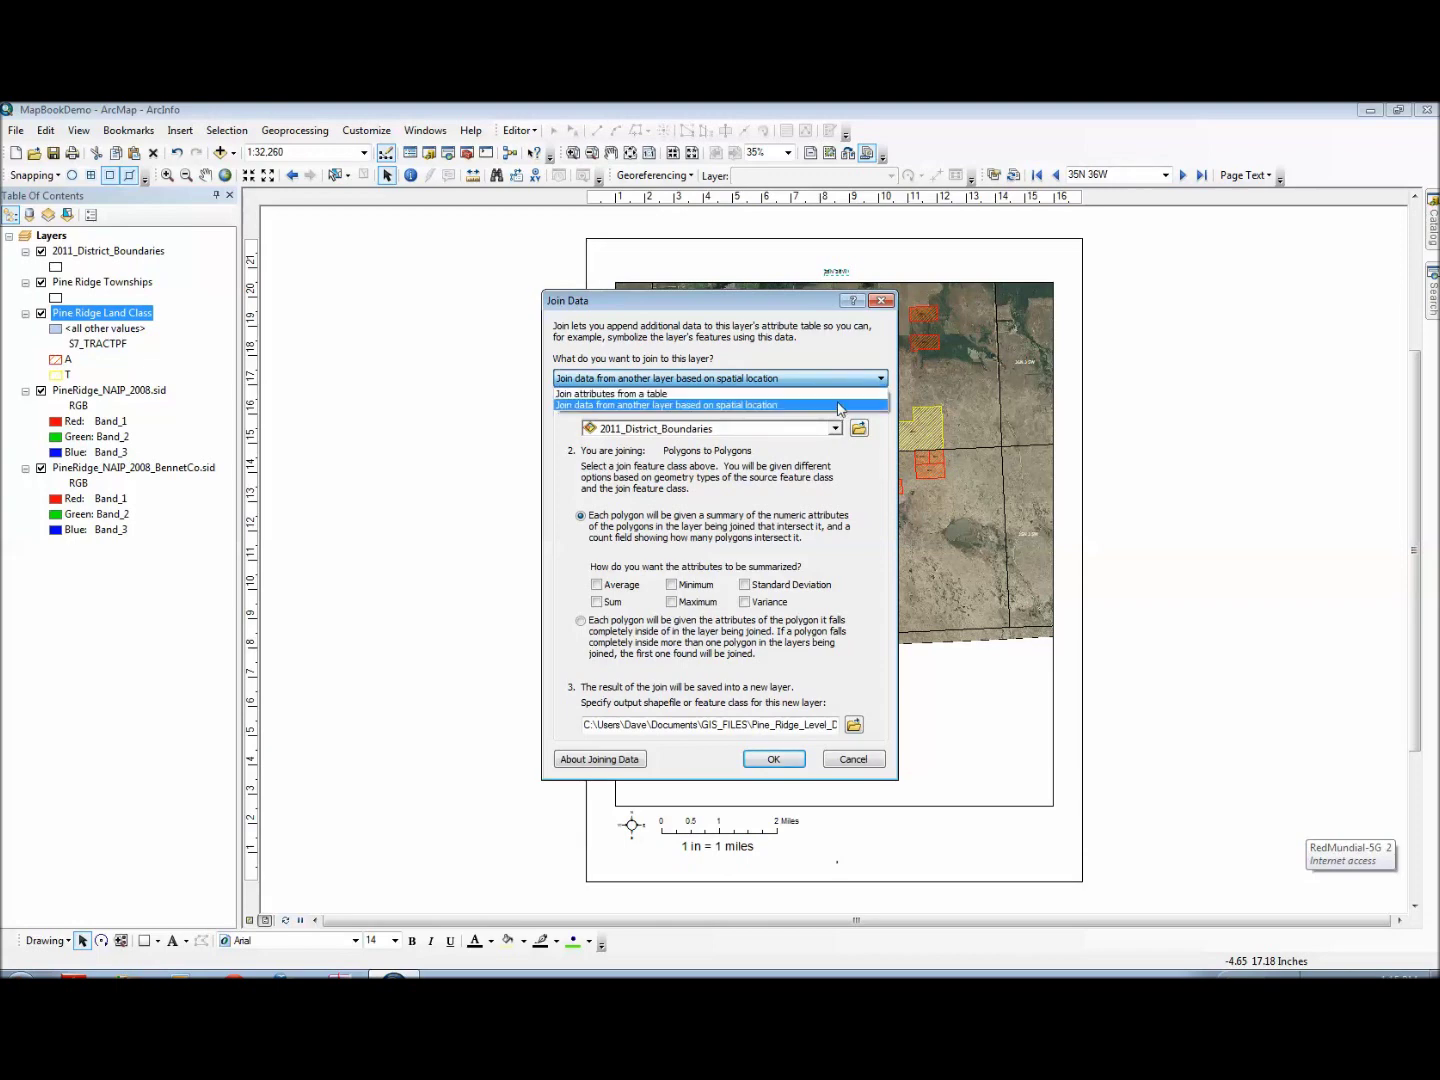
click(838, 405)
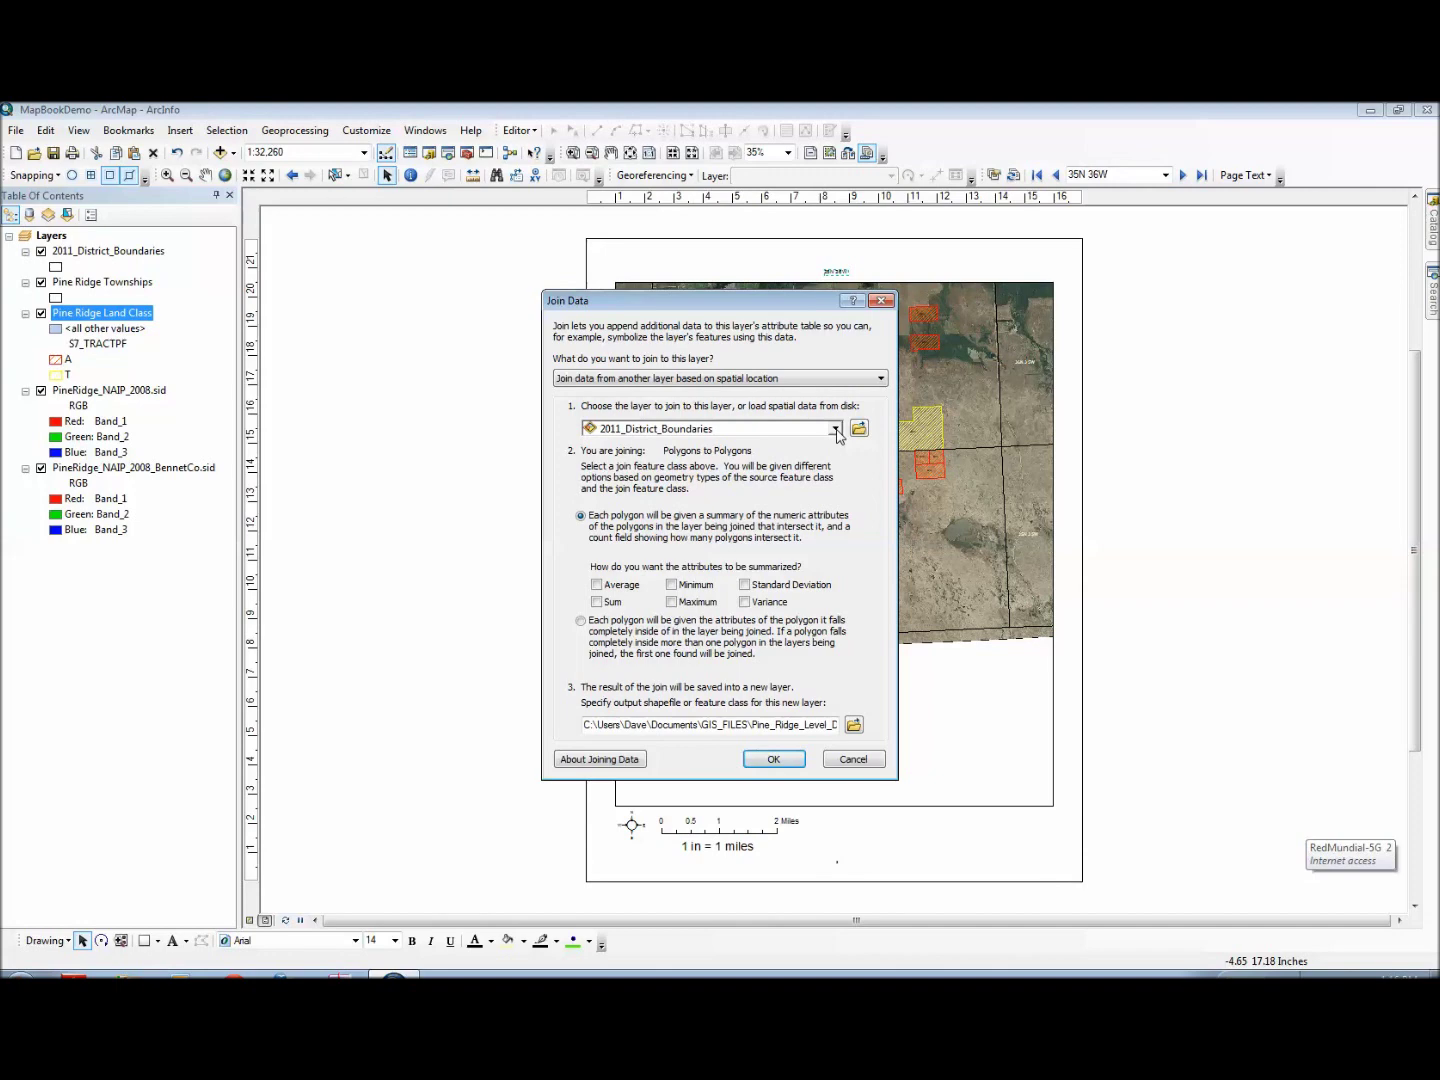
Join from Pine Ridge Townships using 'falls completely inside', then browse for the output location.
click(835, 429)
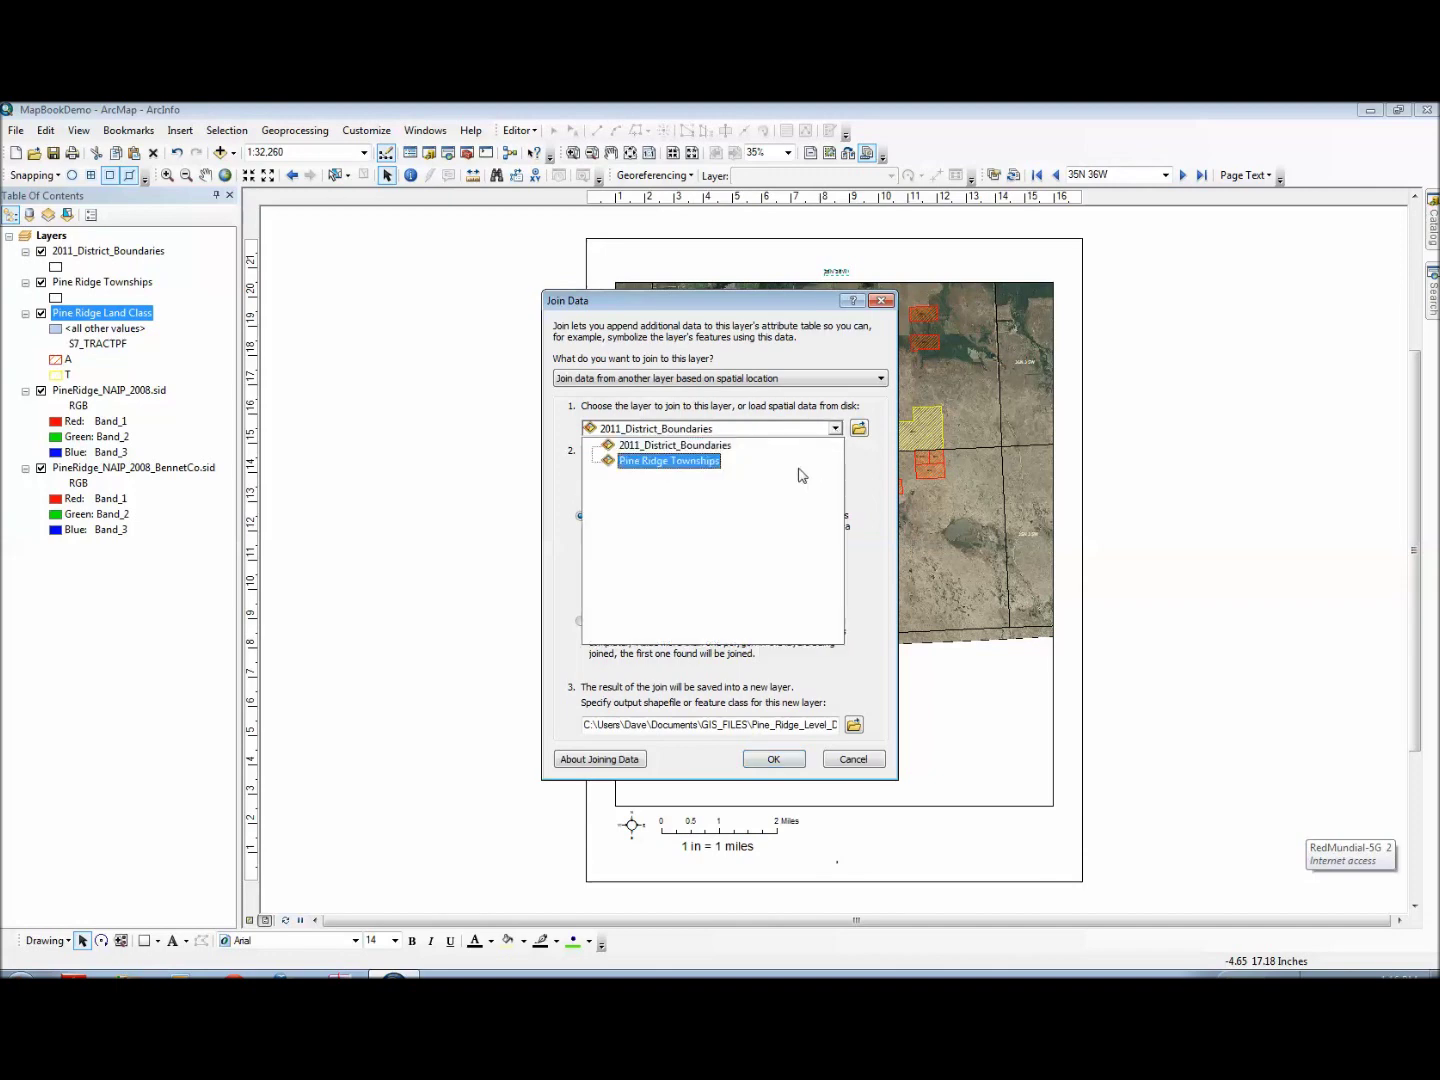
click(714, 470)
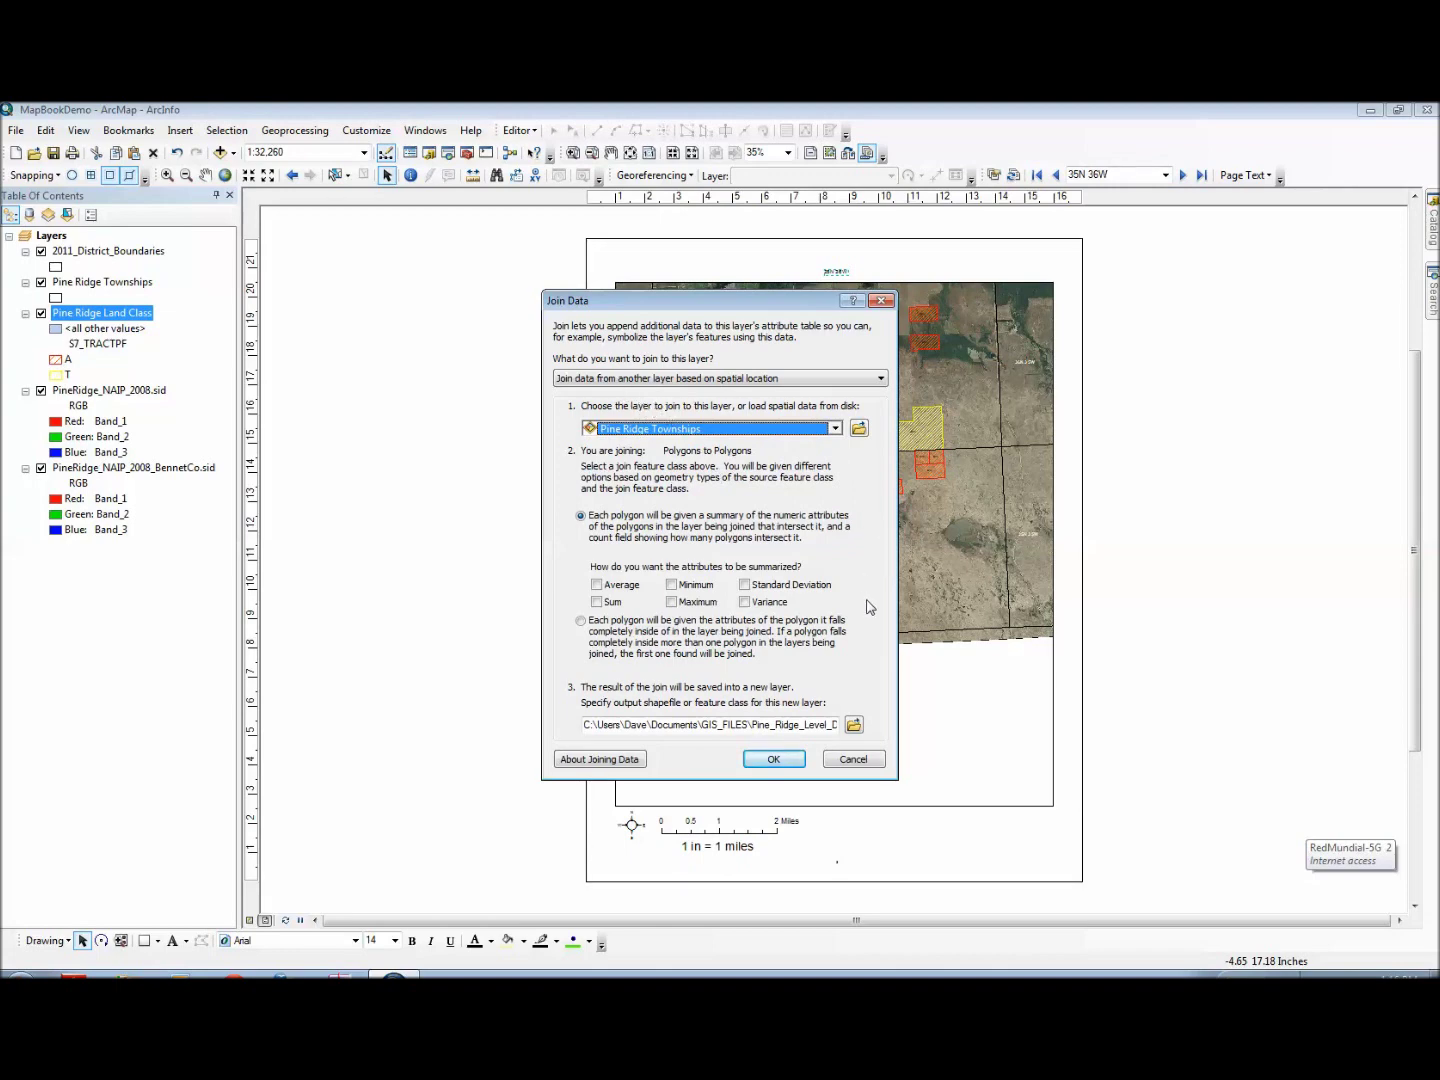
click(581, 621)
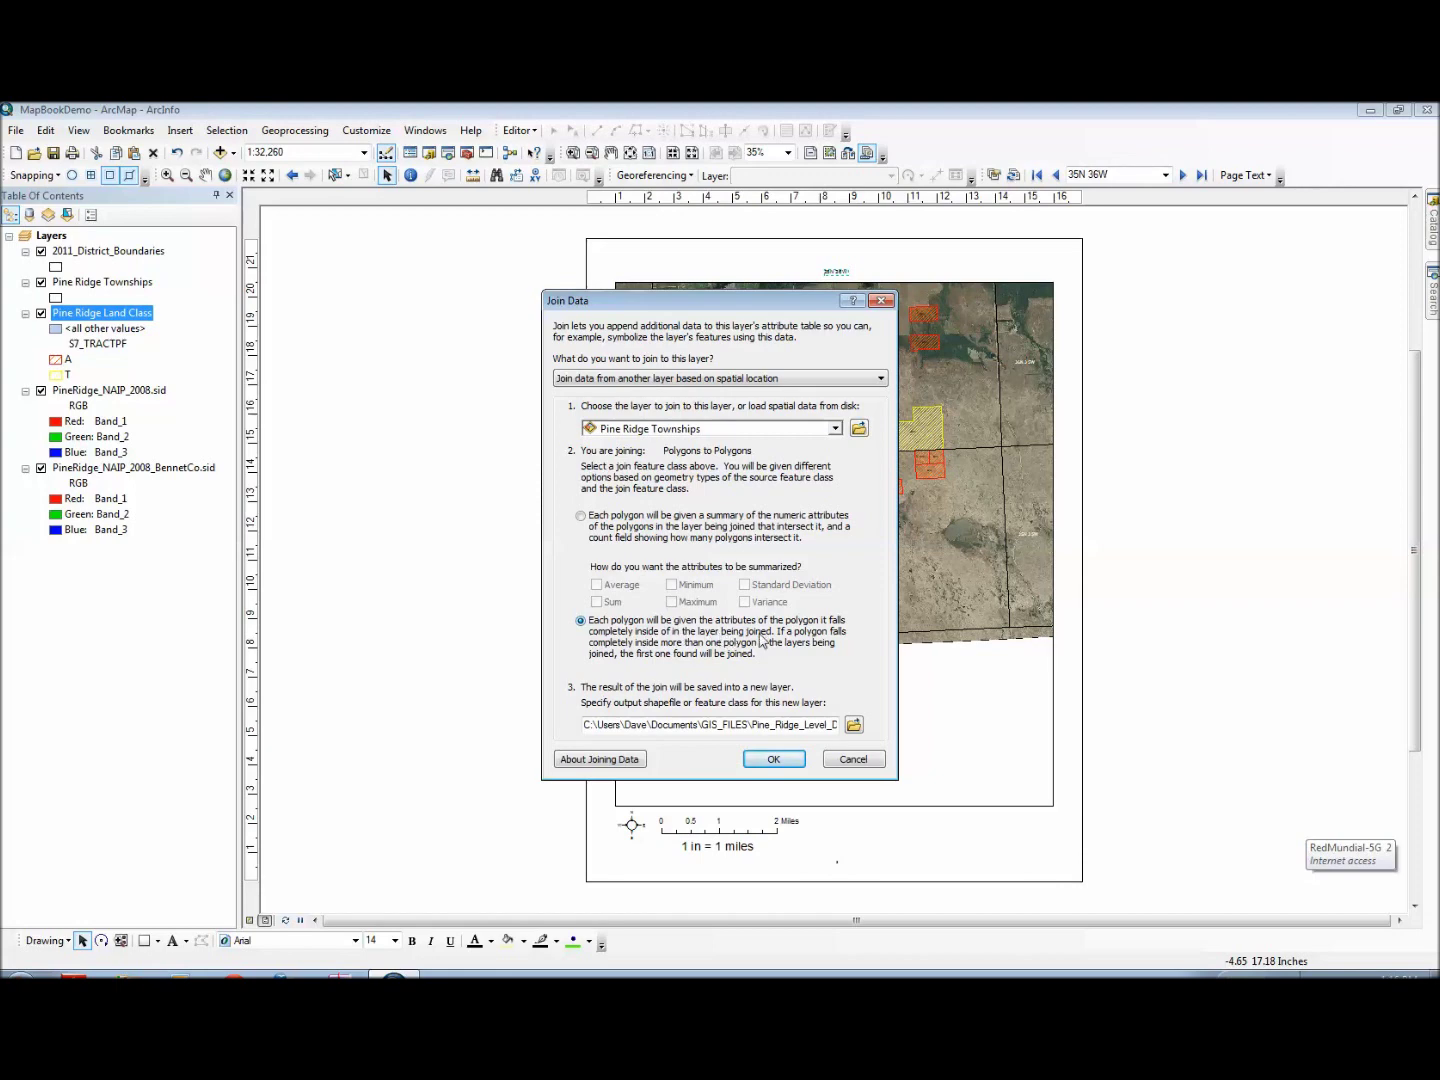
click(851, 726)
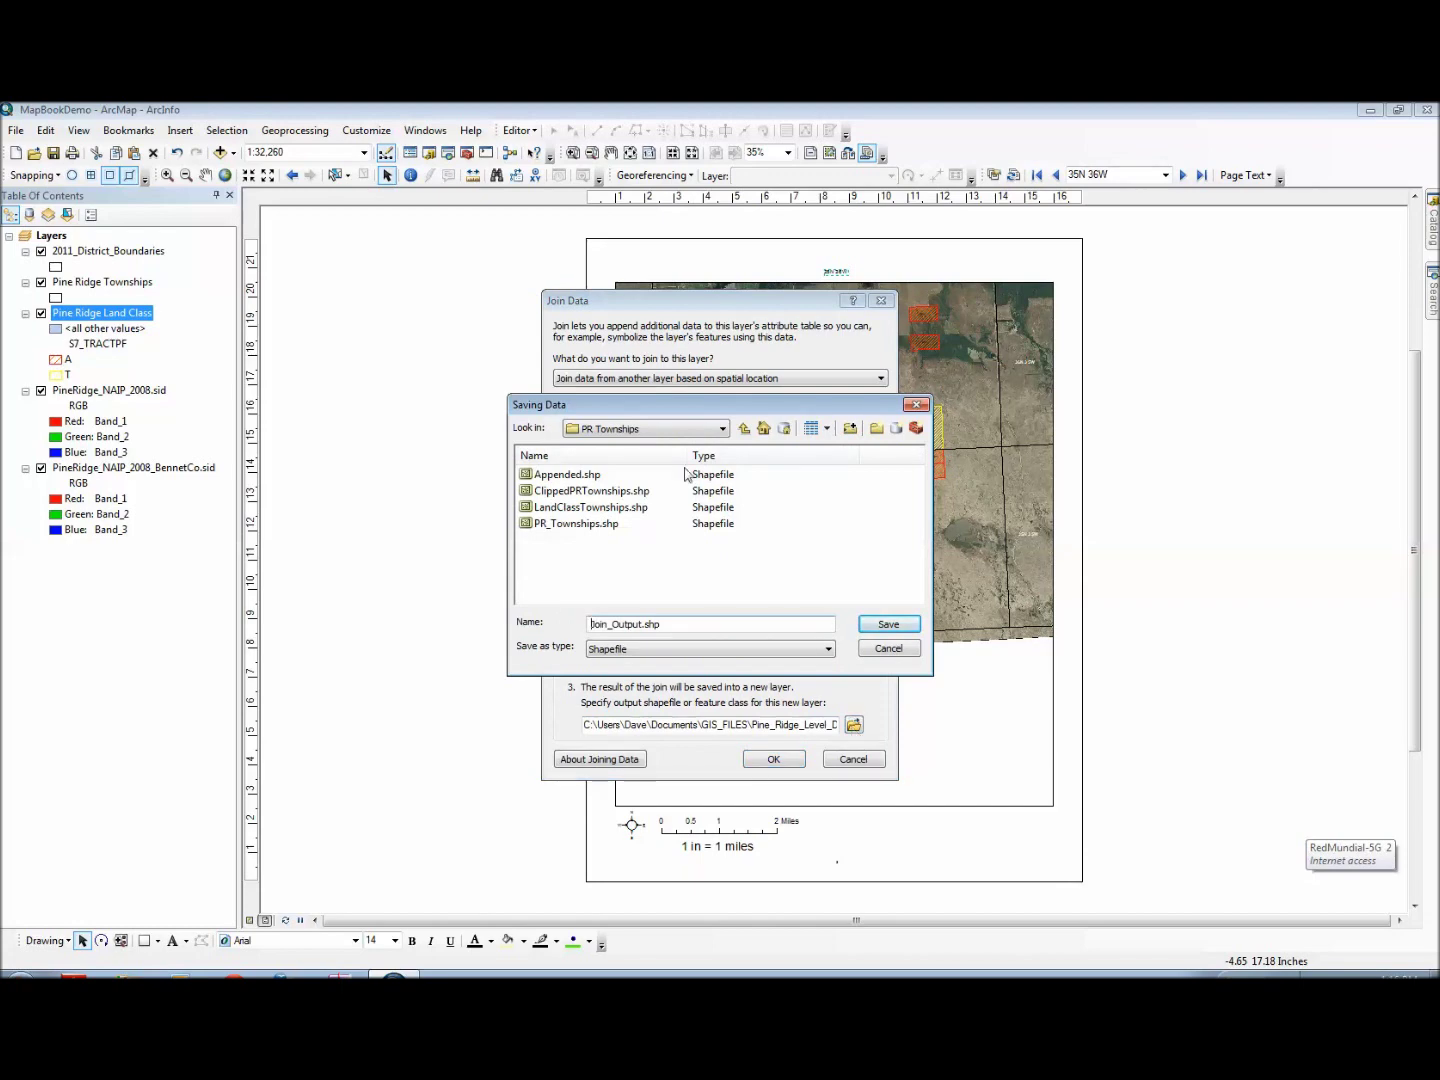
In the 2005_Land_Class folder, rename Join_Output to JoinLandClassandTownship and accept it.
click(745, 429)
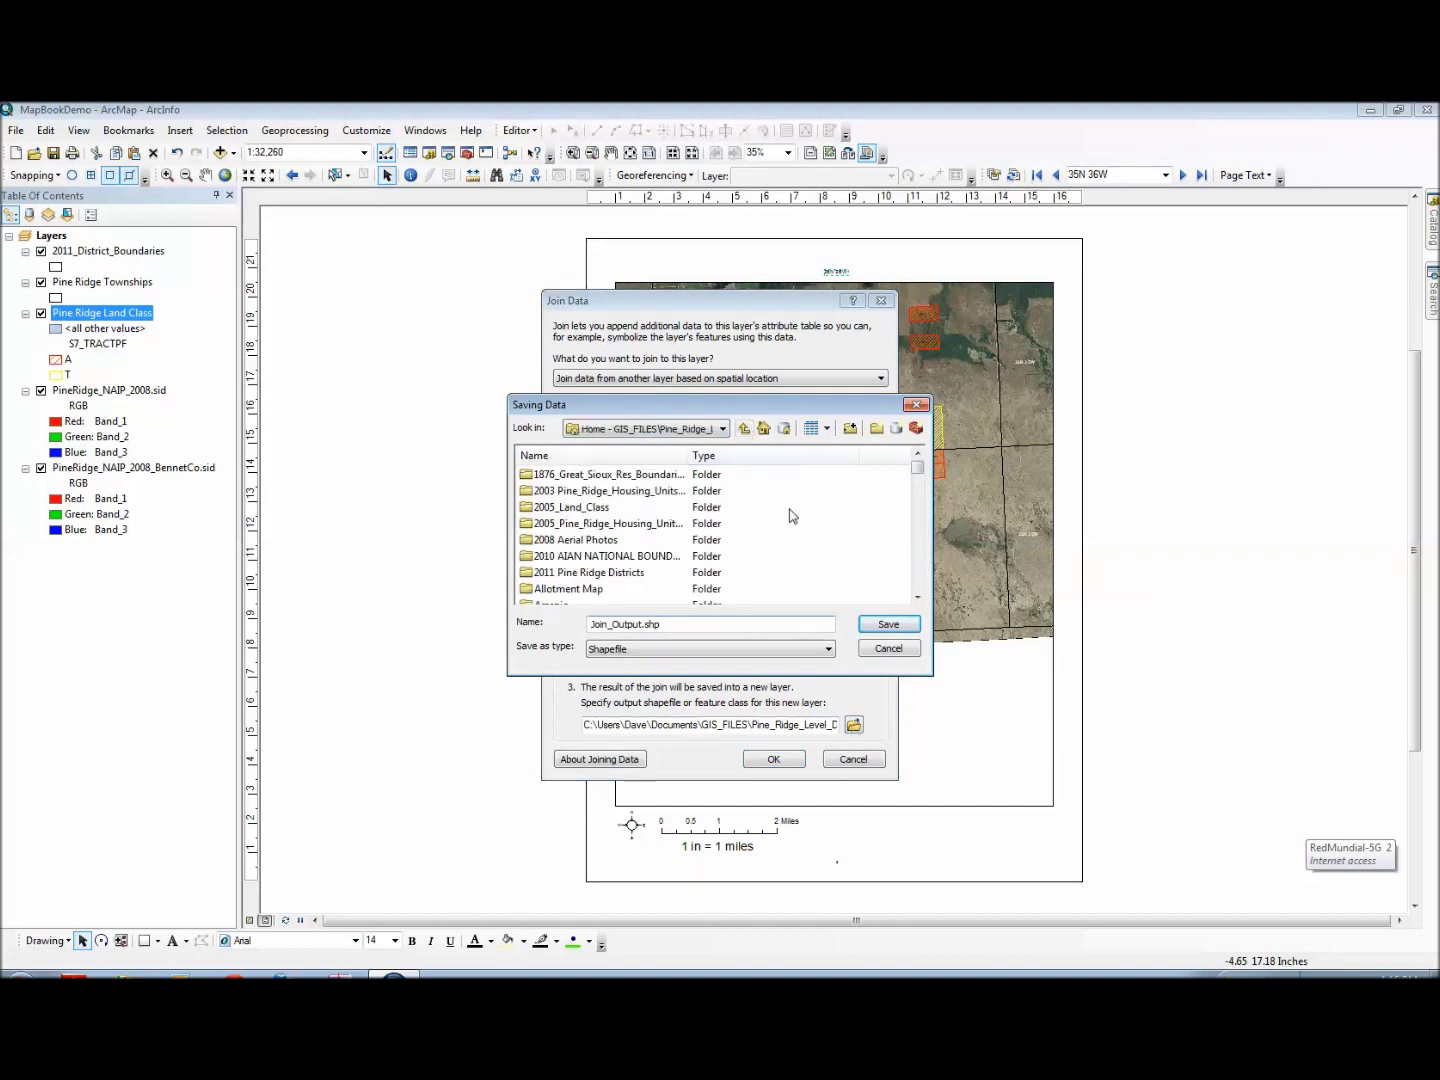
double_click(559, 507)
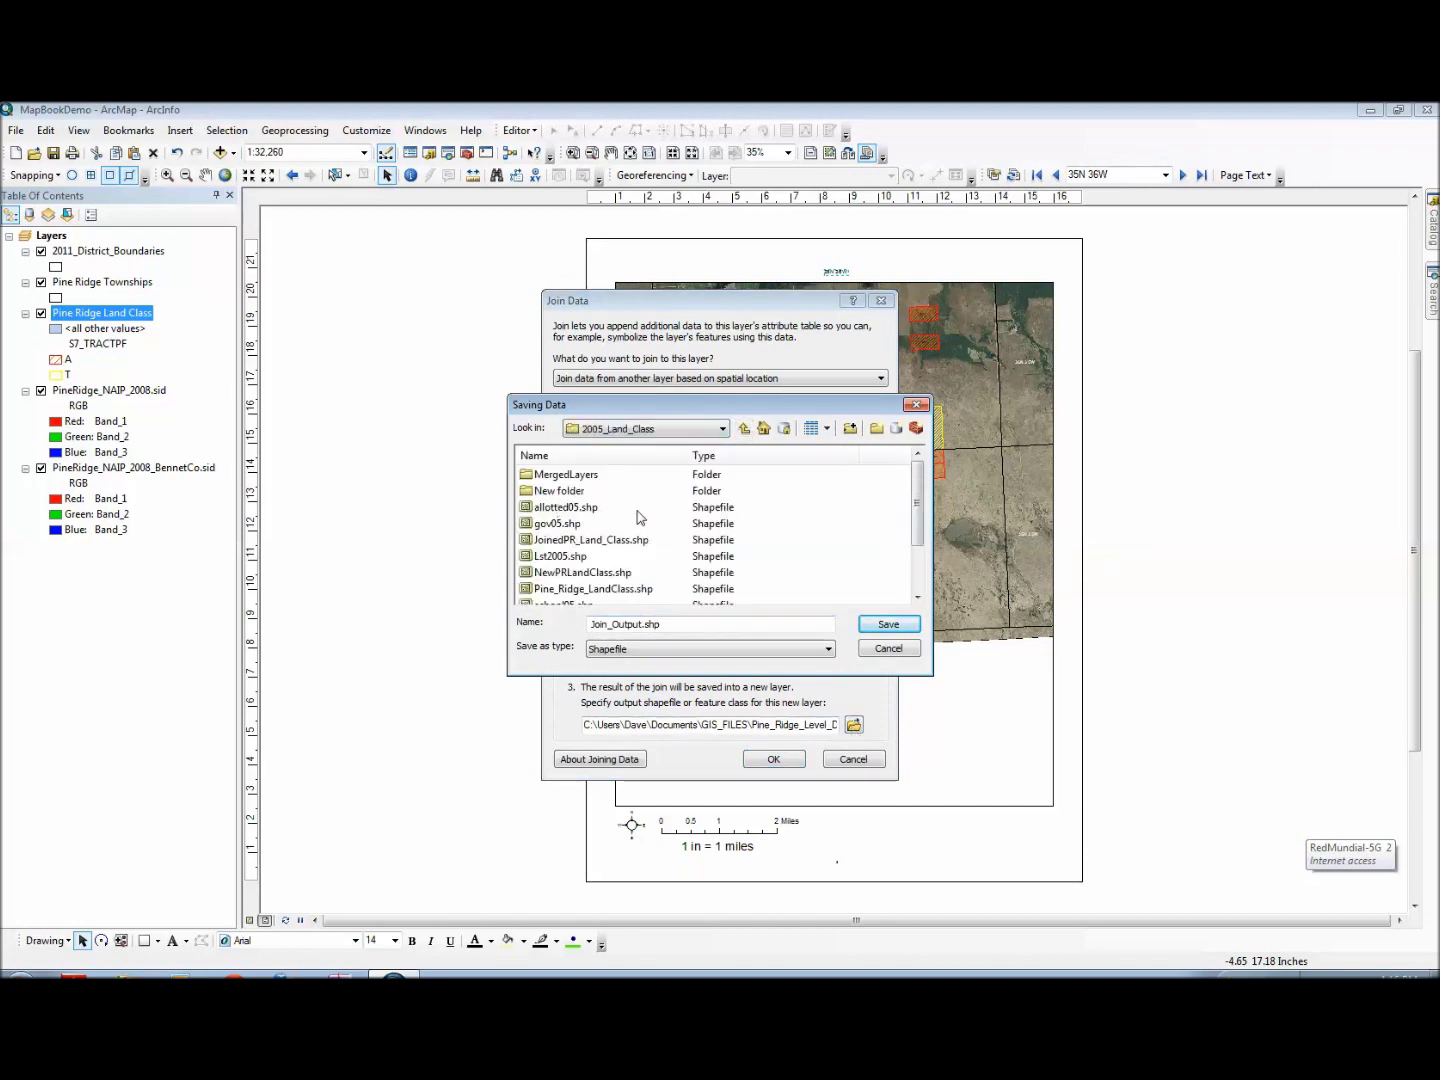
scroll(706, 540, down, 2)
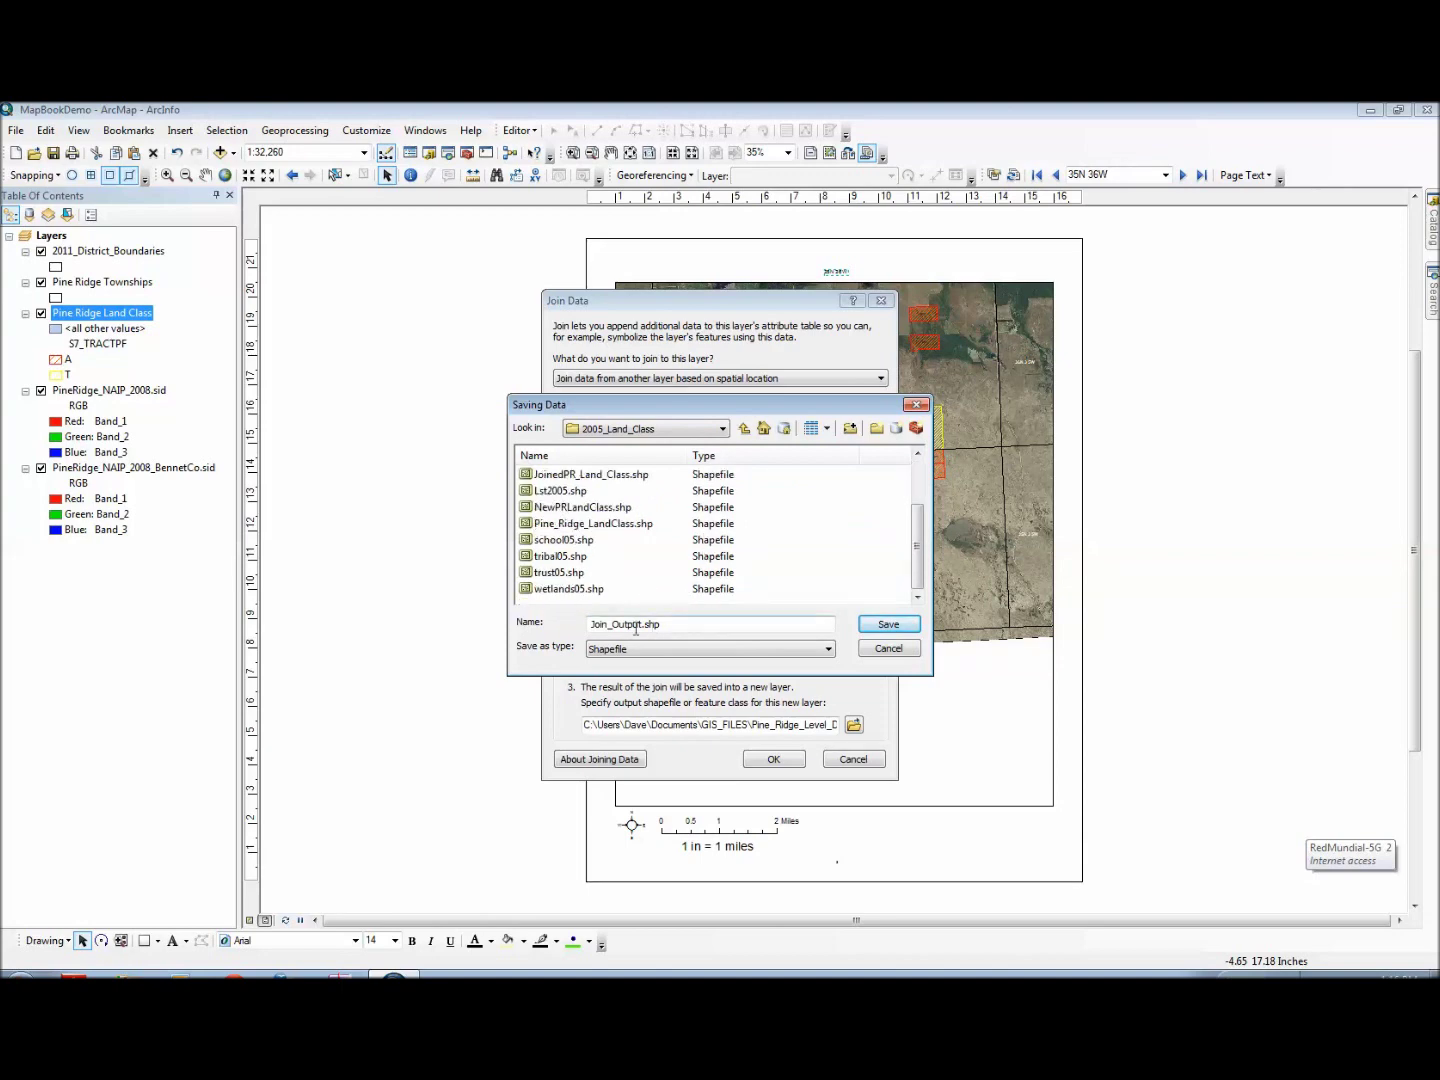
drag(643, 624, 593, 628)
text(JoinLandClass)
key(BackSpace)
text(lass and)
key(BackSpace)
key(BackSpace)
key(BackSpace)
text(andTownship)
key(Return)
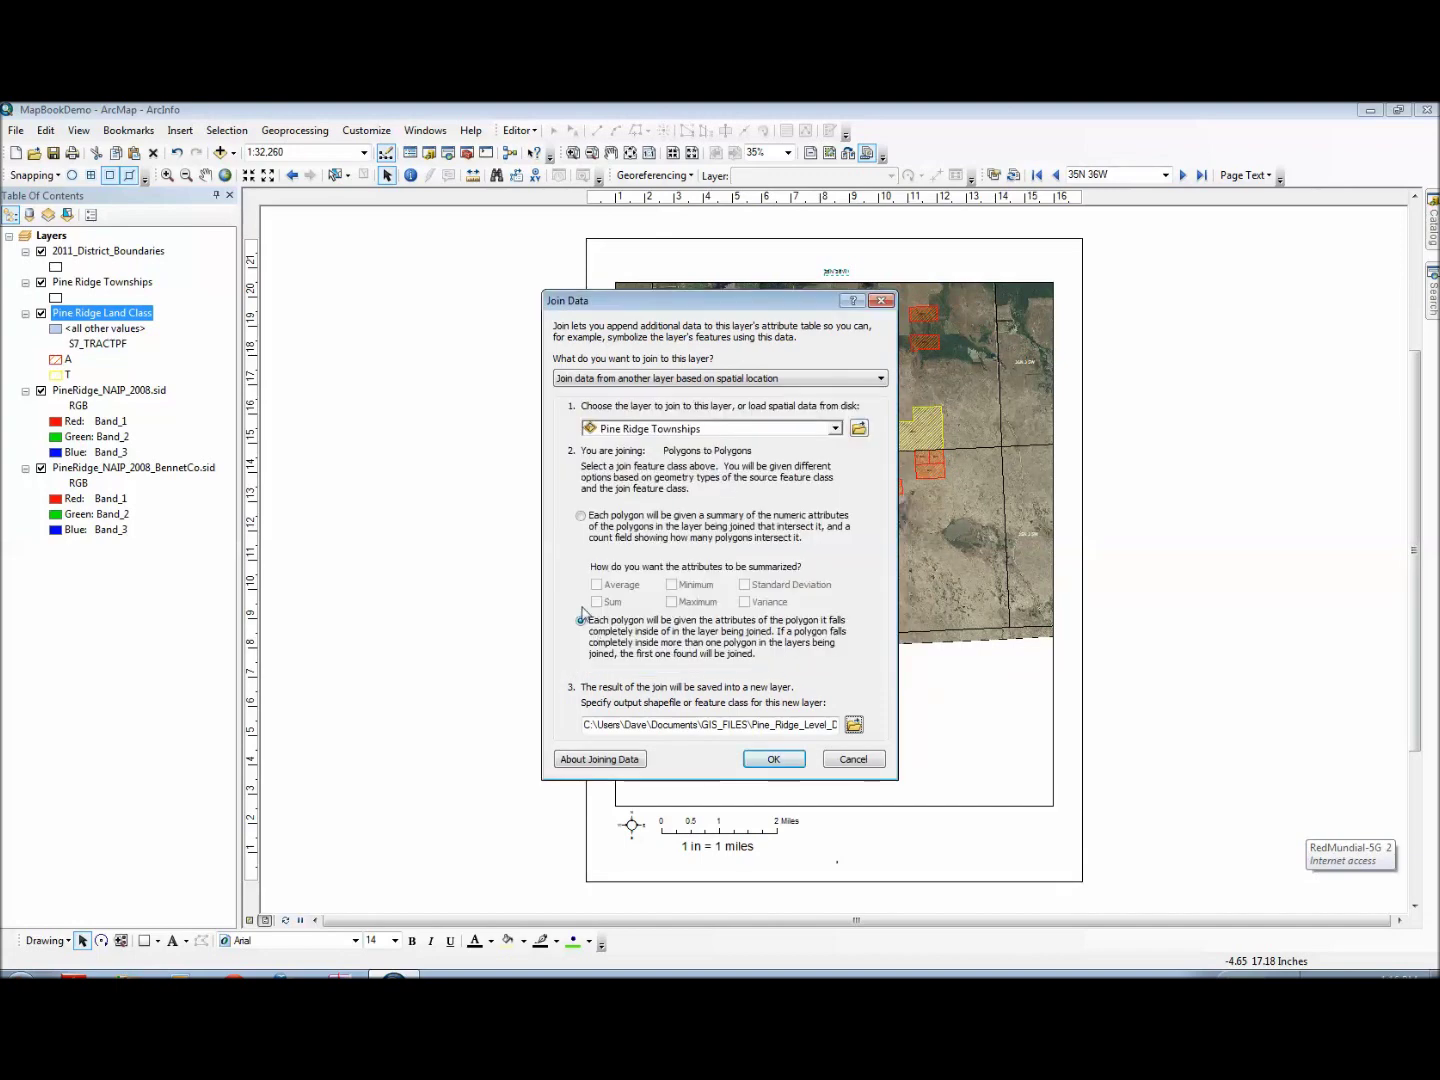
Run the spatial join, then select the new JoinLandClassandTownship layer and bring up its options.
click(769, 765)
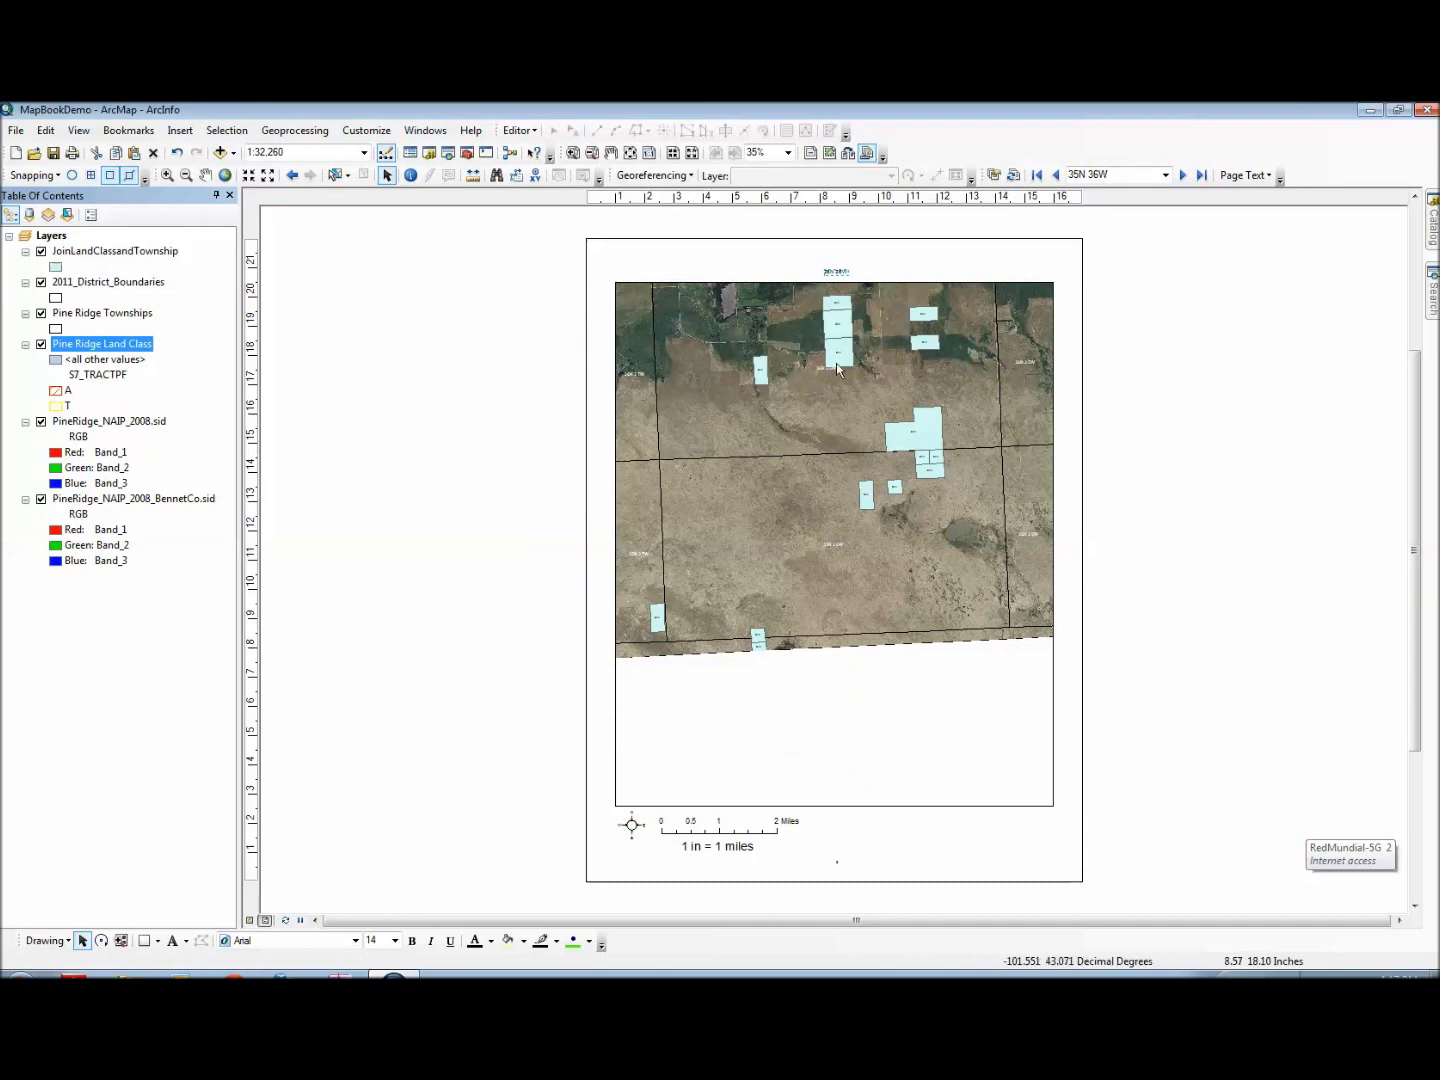
click(130, 254)
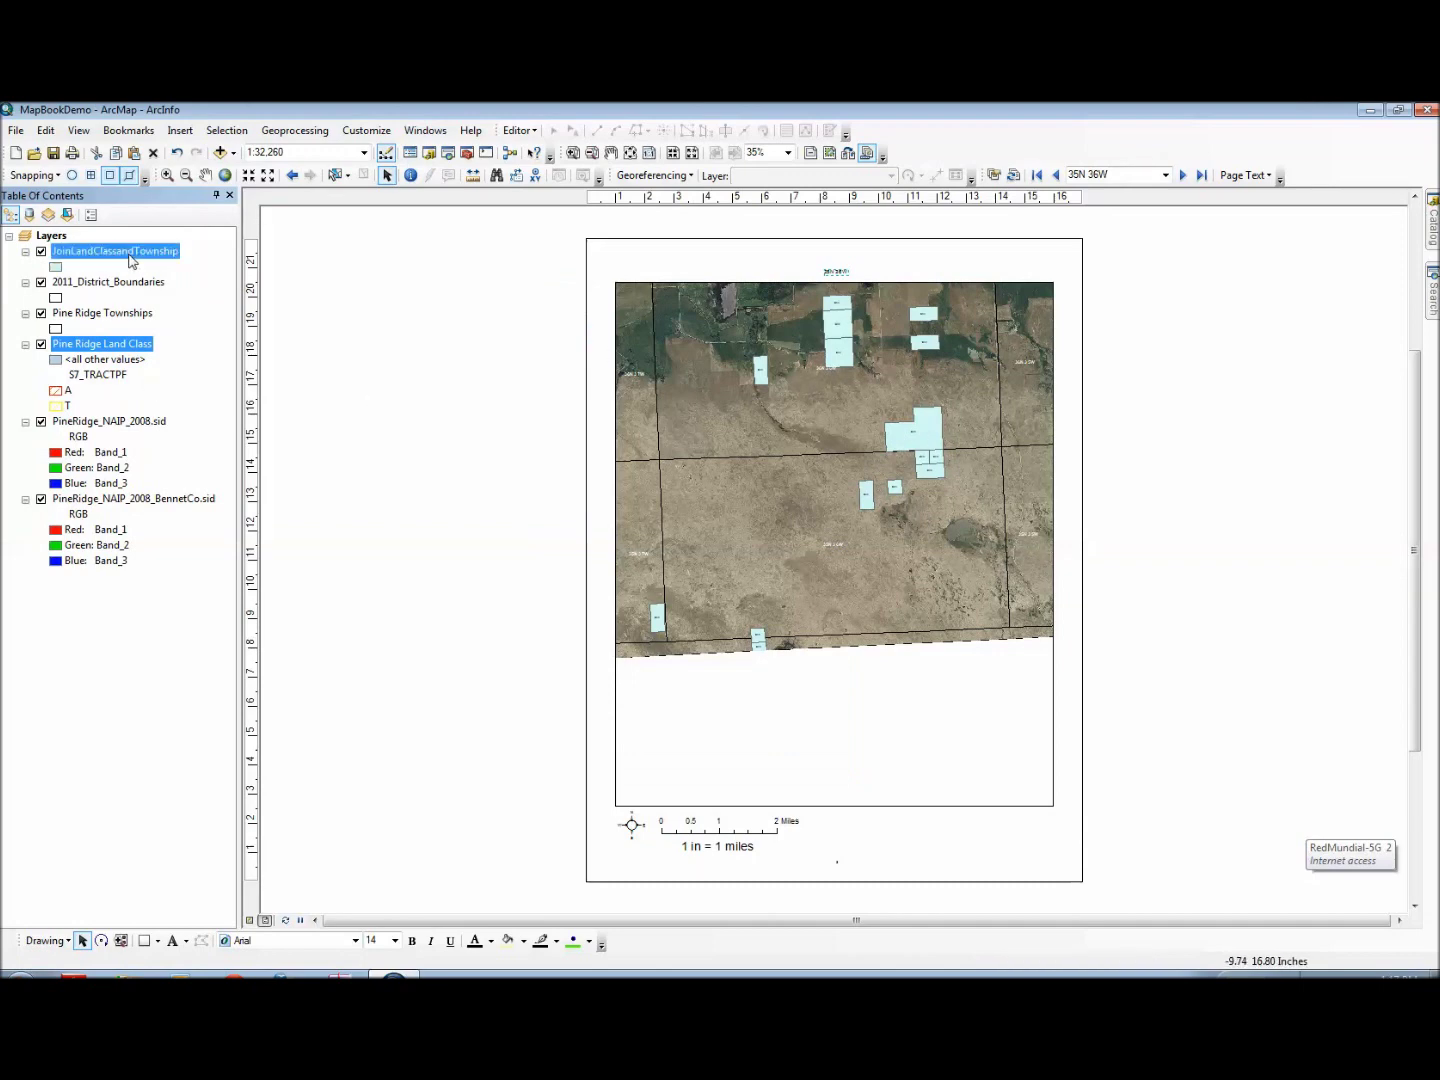
right_click(130, 261)
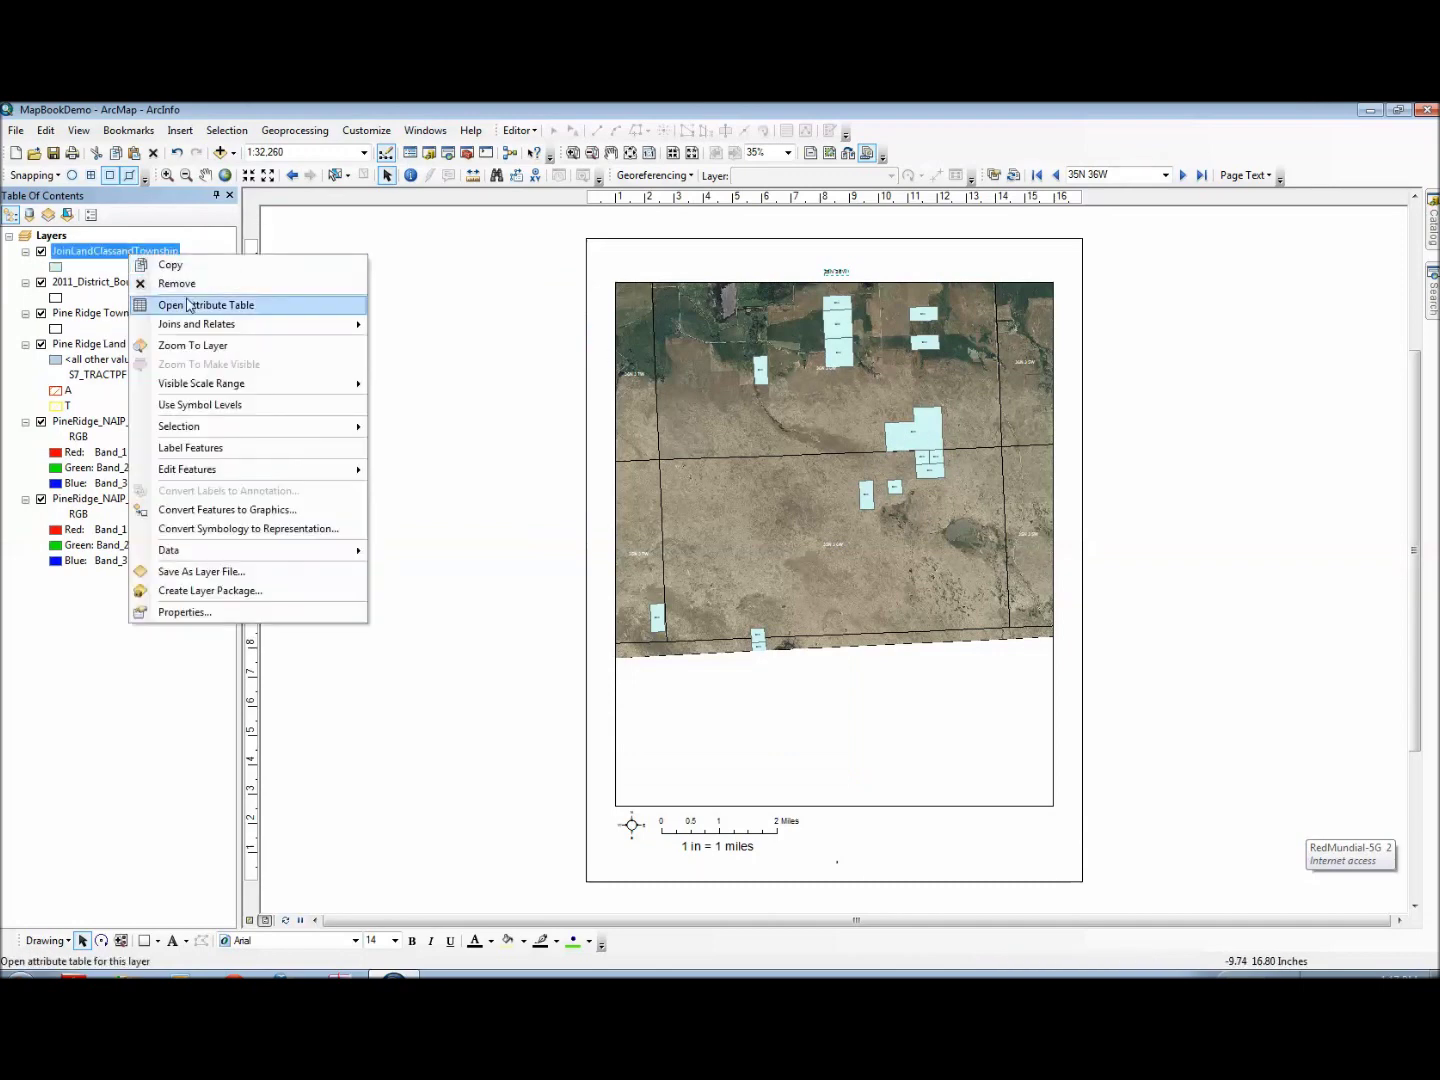
Open the JoinLandClassandTownship attribute table and highlight the township label and S7_TRACT columns.
click(243, 311)
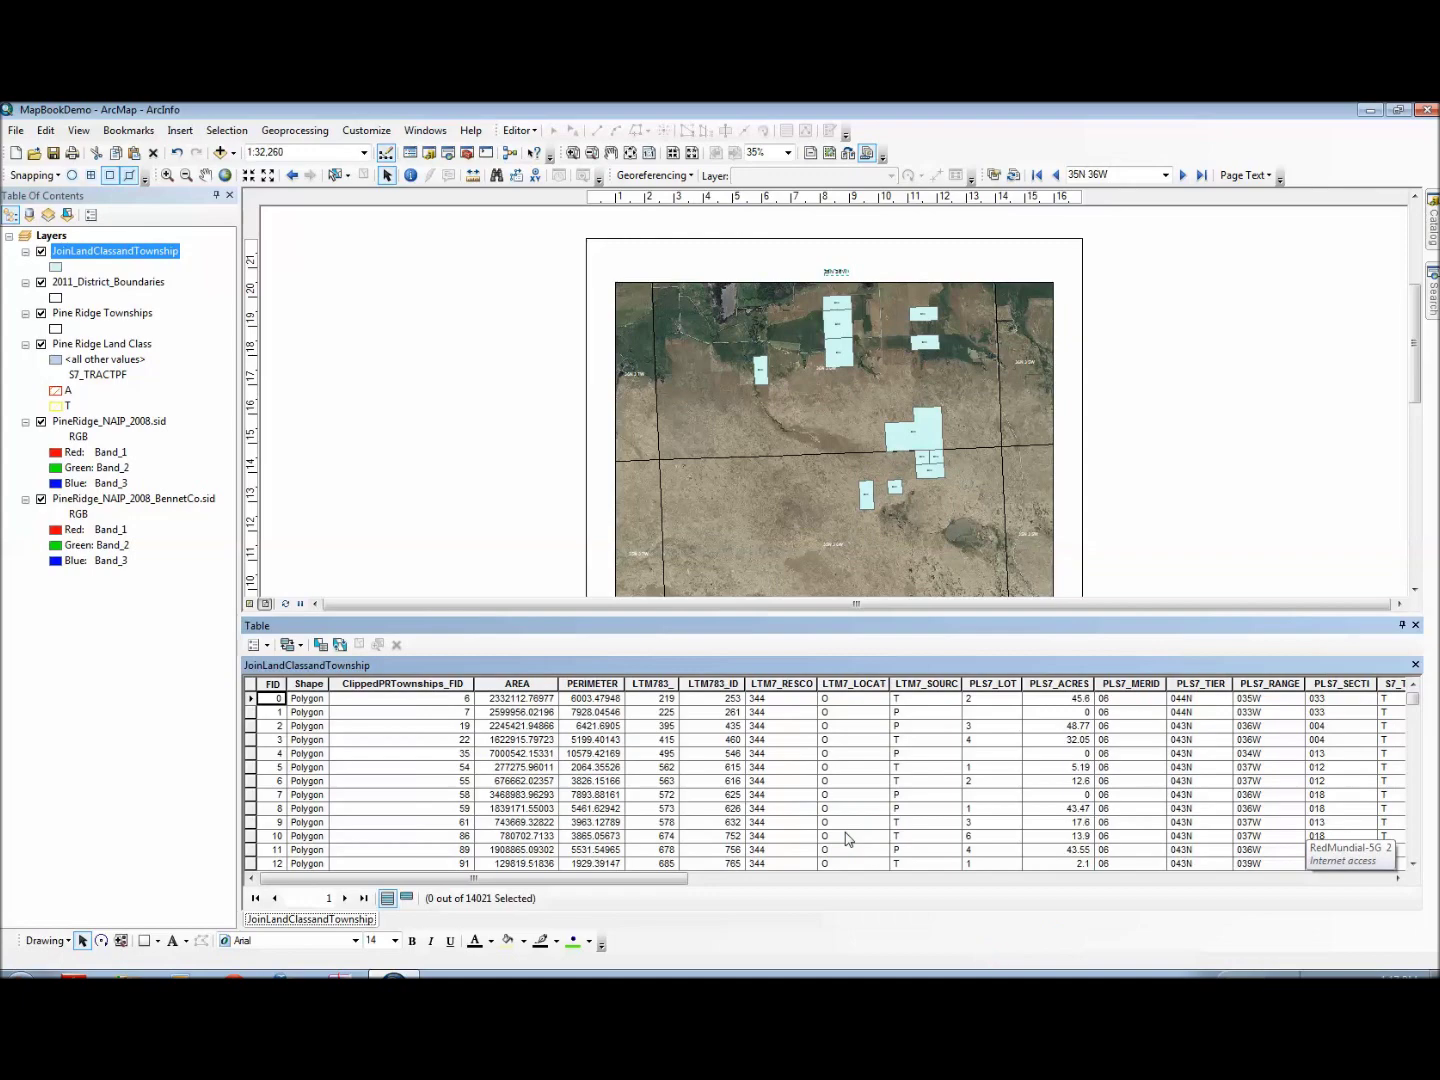
scroll(846, 838, down, 14)
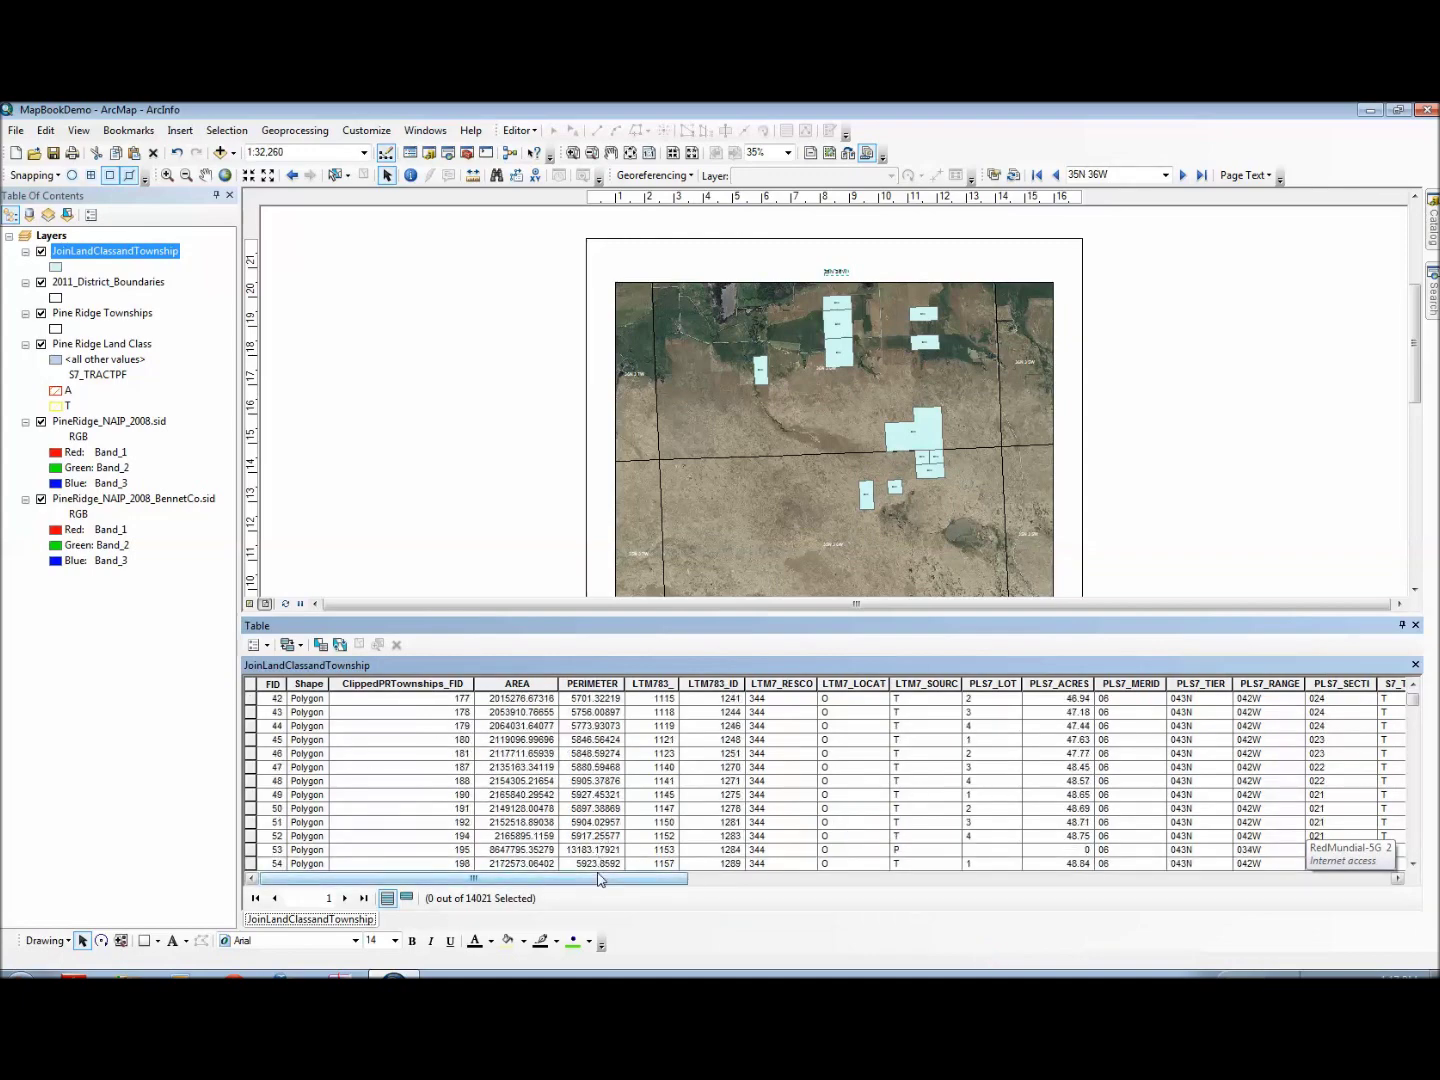
drag(600, 878, 1347, 866)
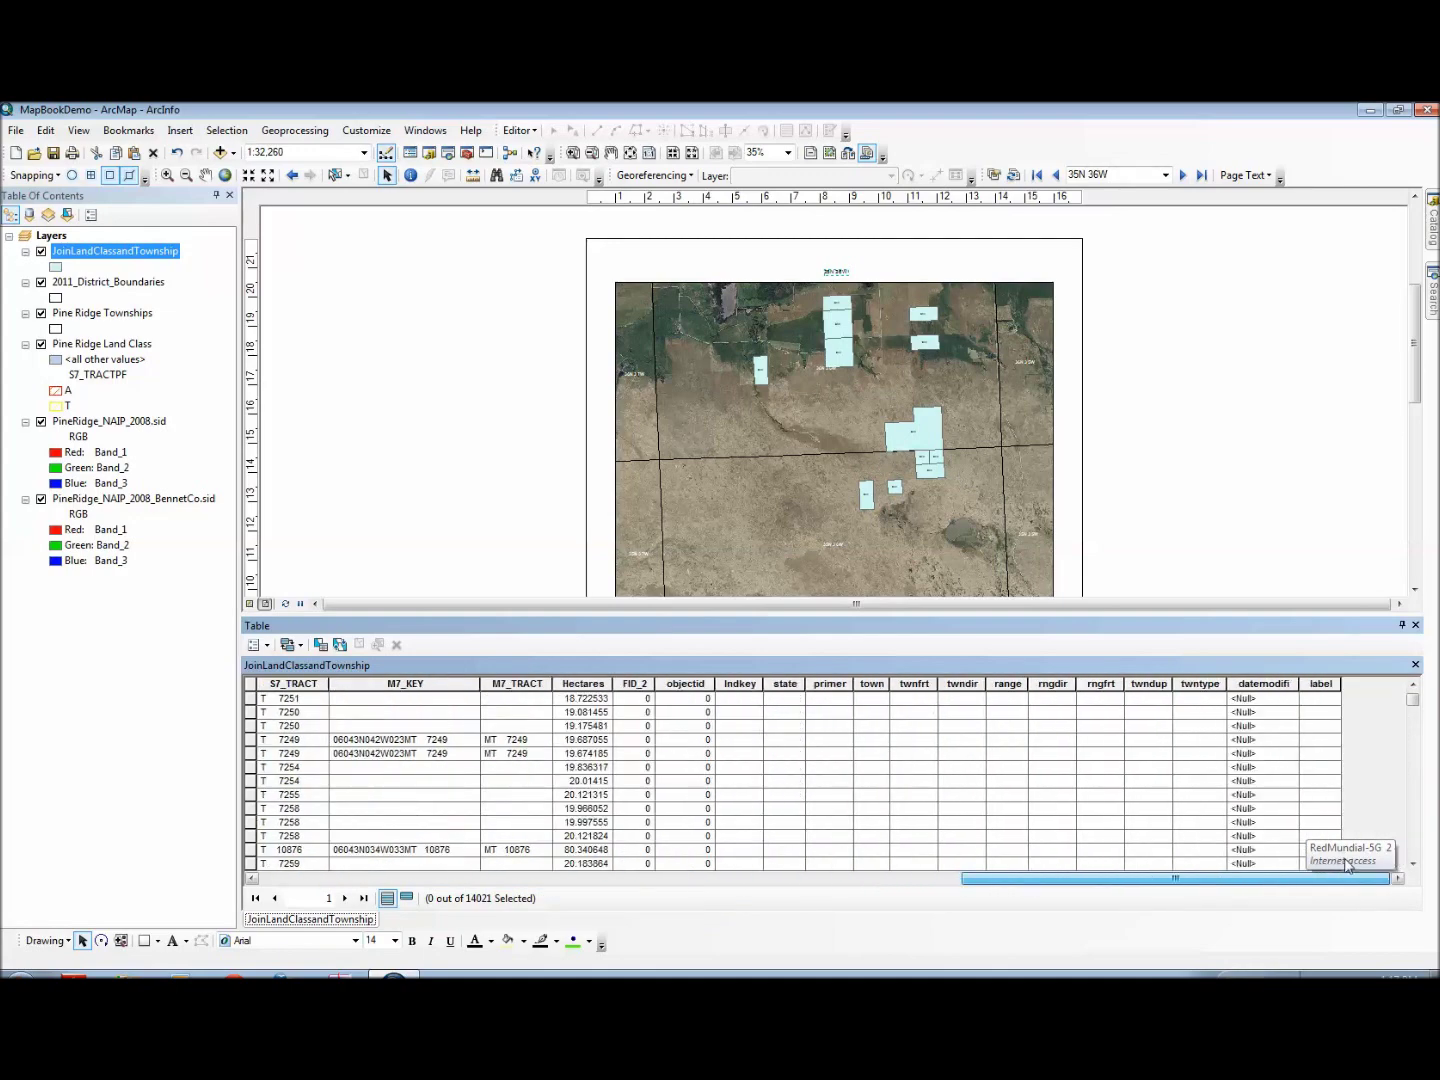
scroll(826, 752, down, 5)
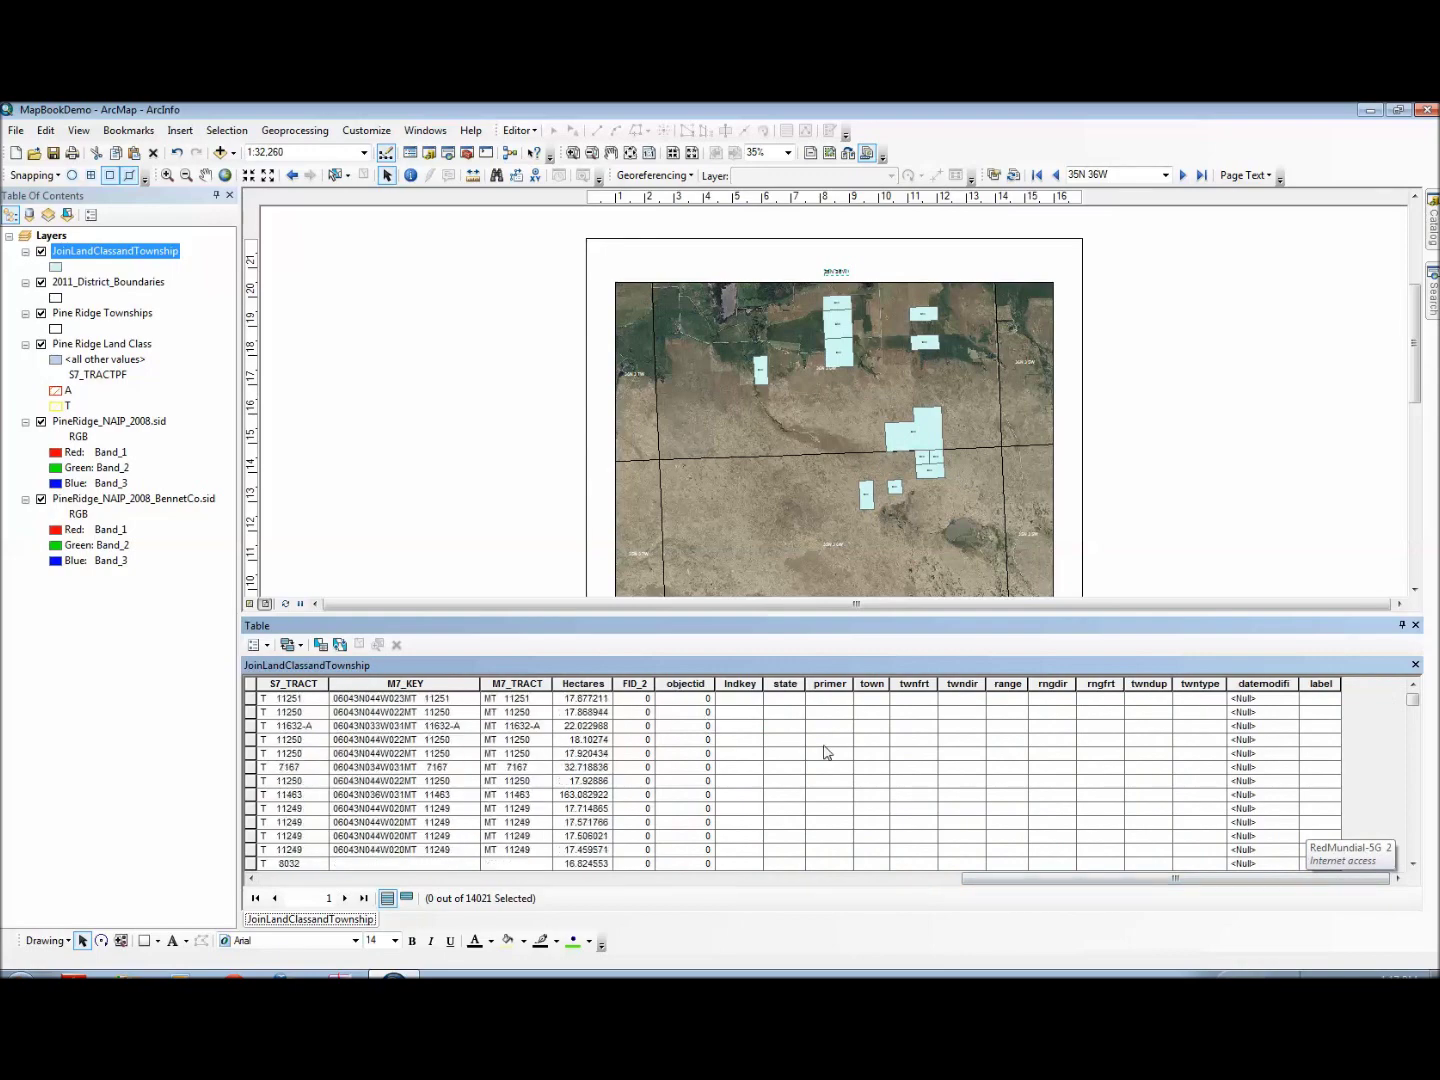
scroll(826, 752, down, 5)
drag(1424, 703, 1415, 730)
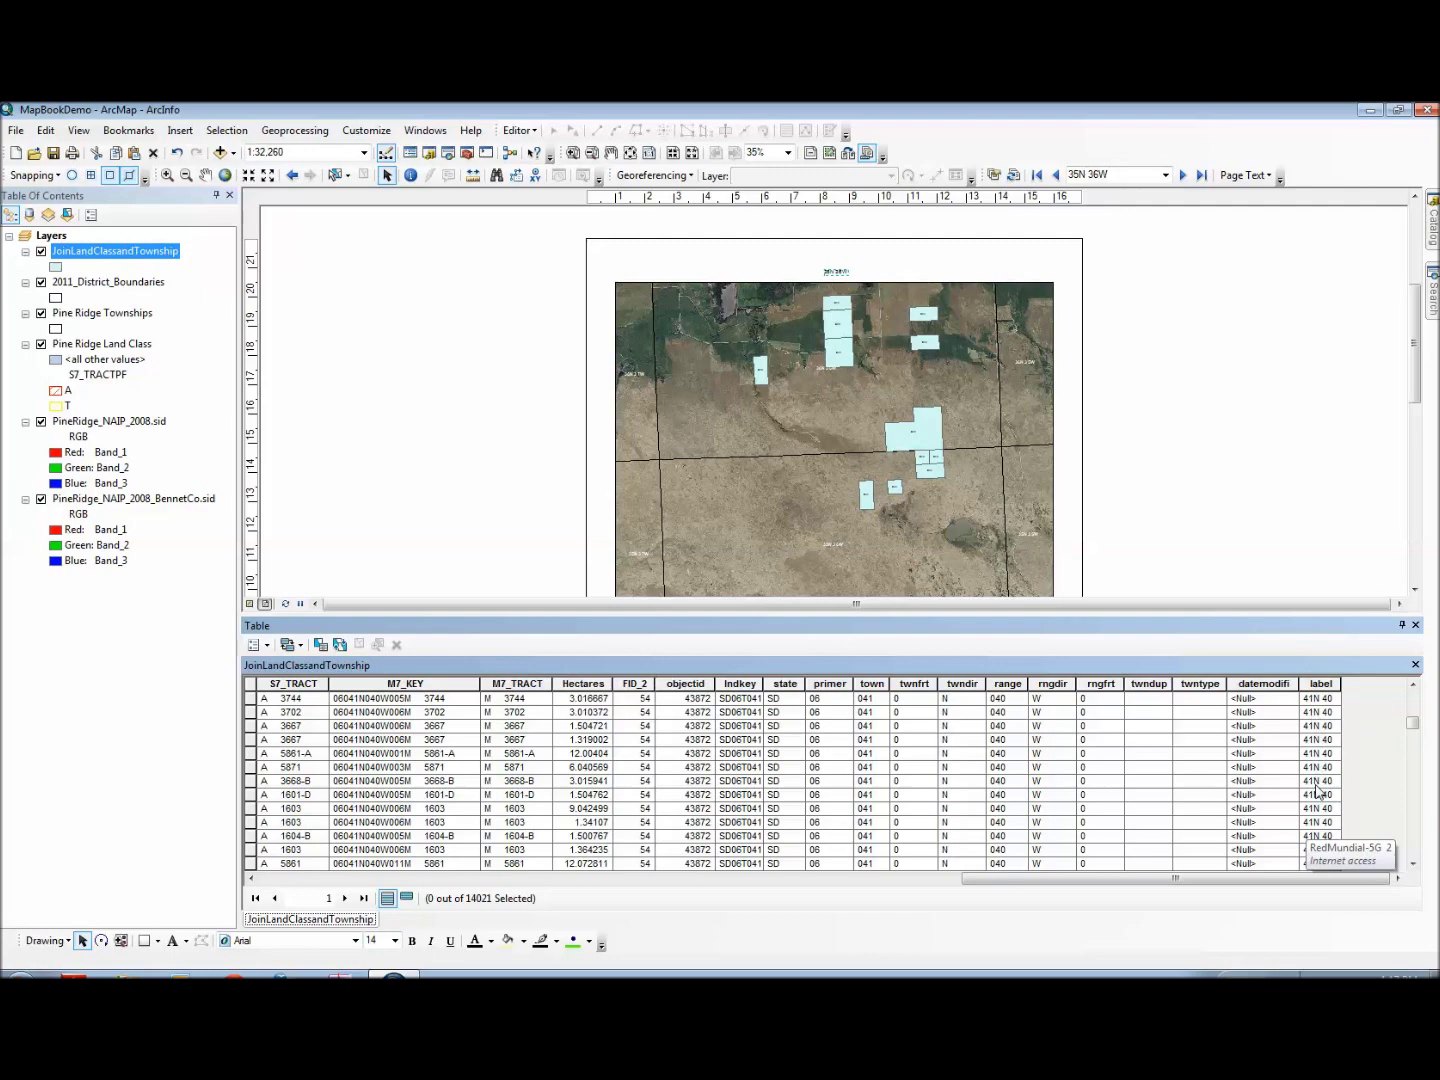
drag(1412, 726, 1413, 760)
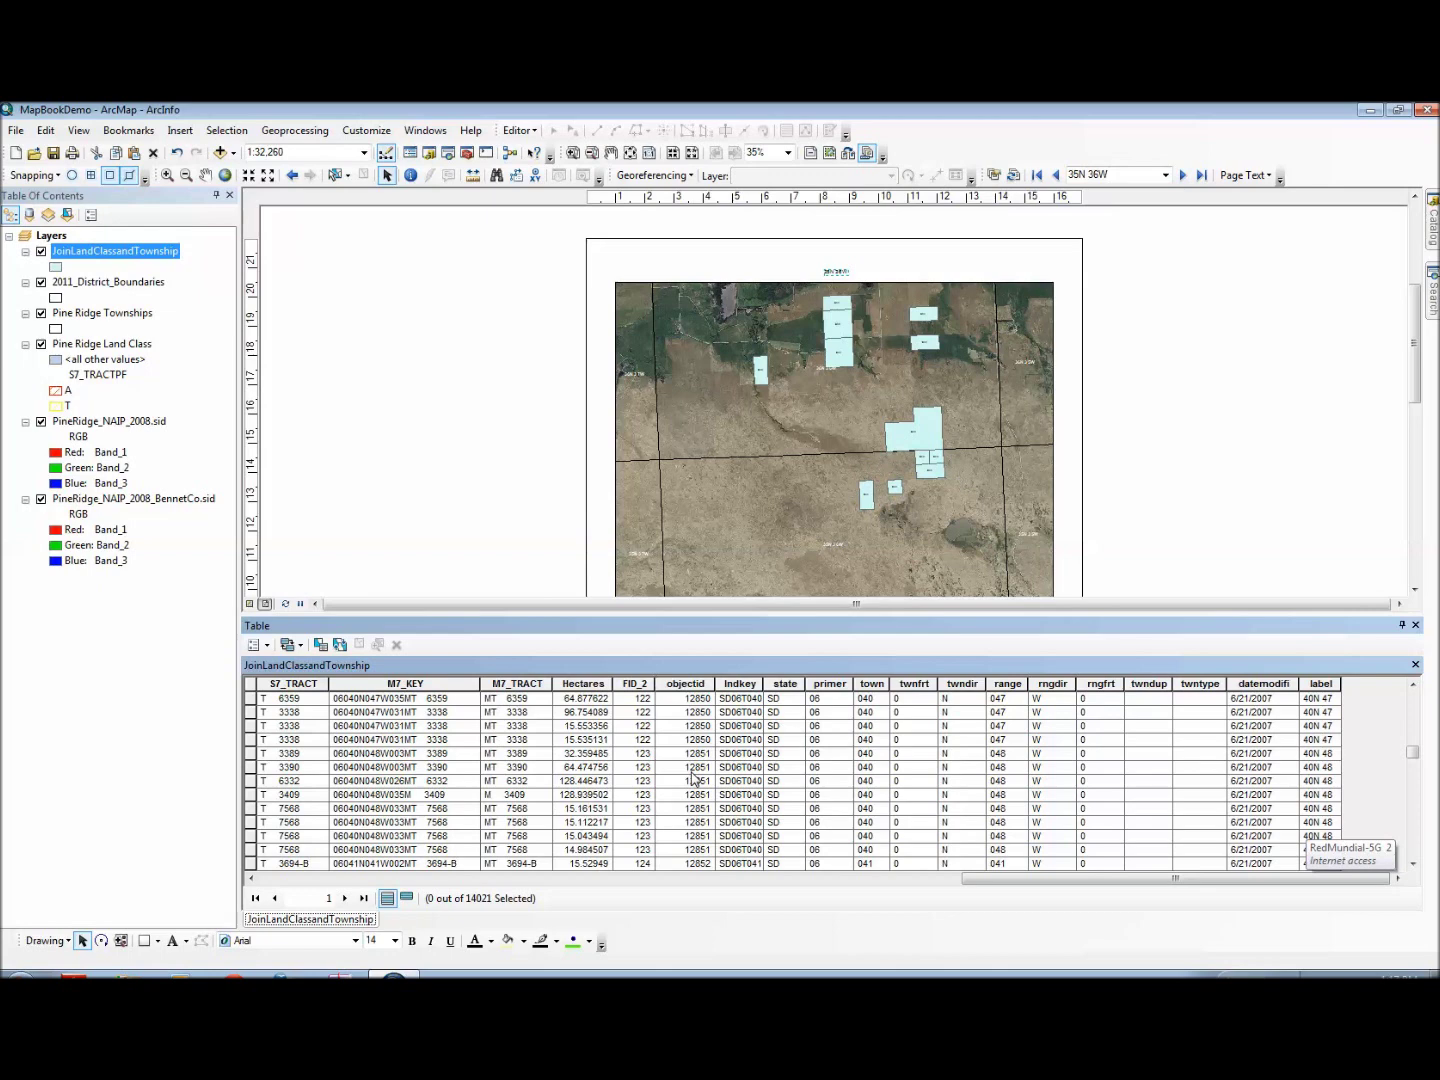
click(1328, 684)
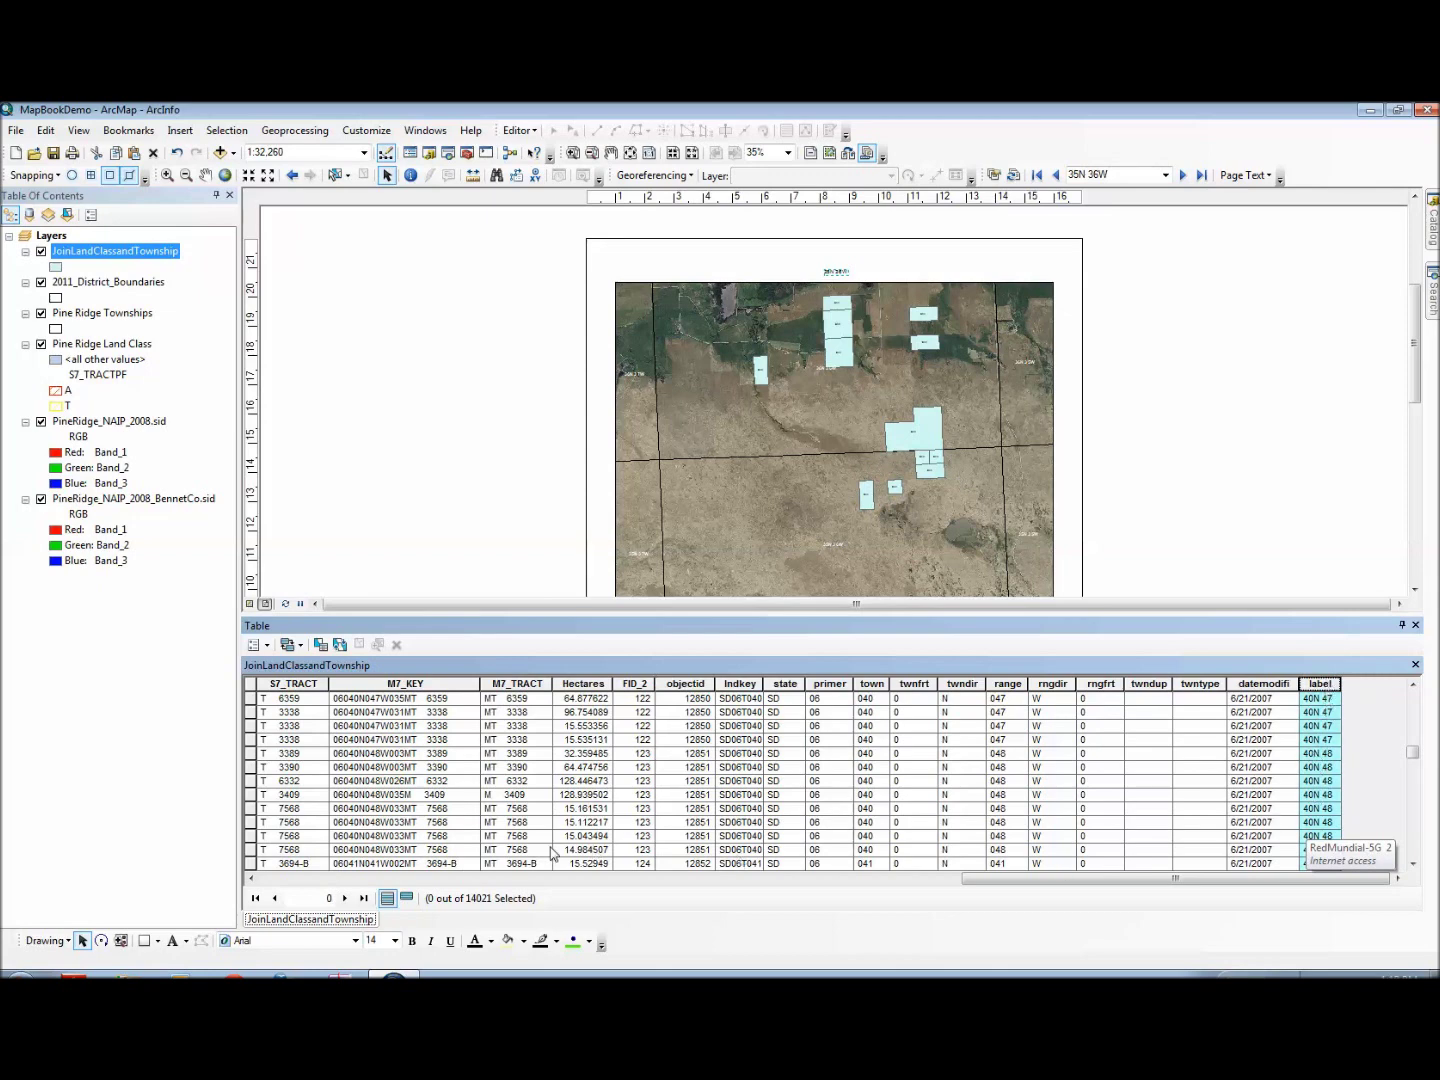
click(303, 686)
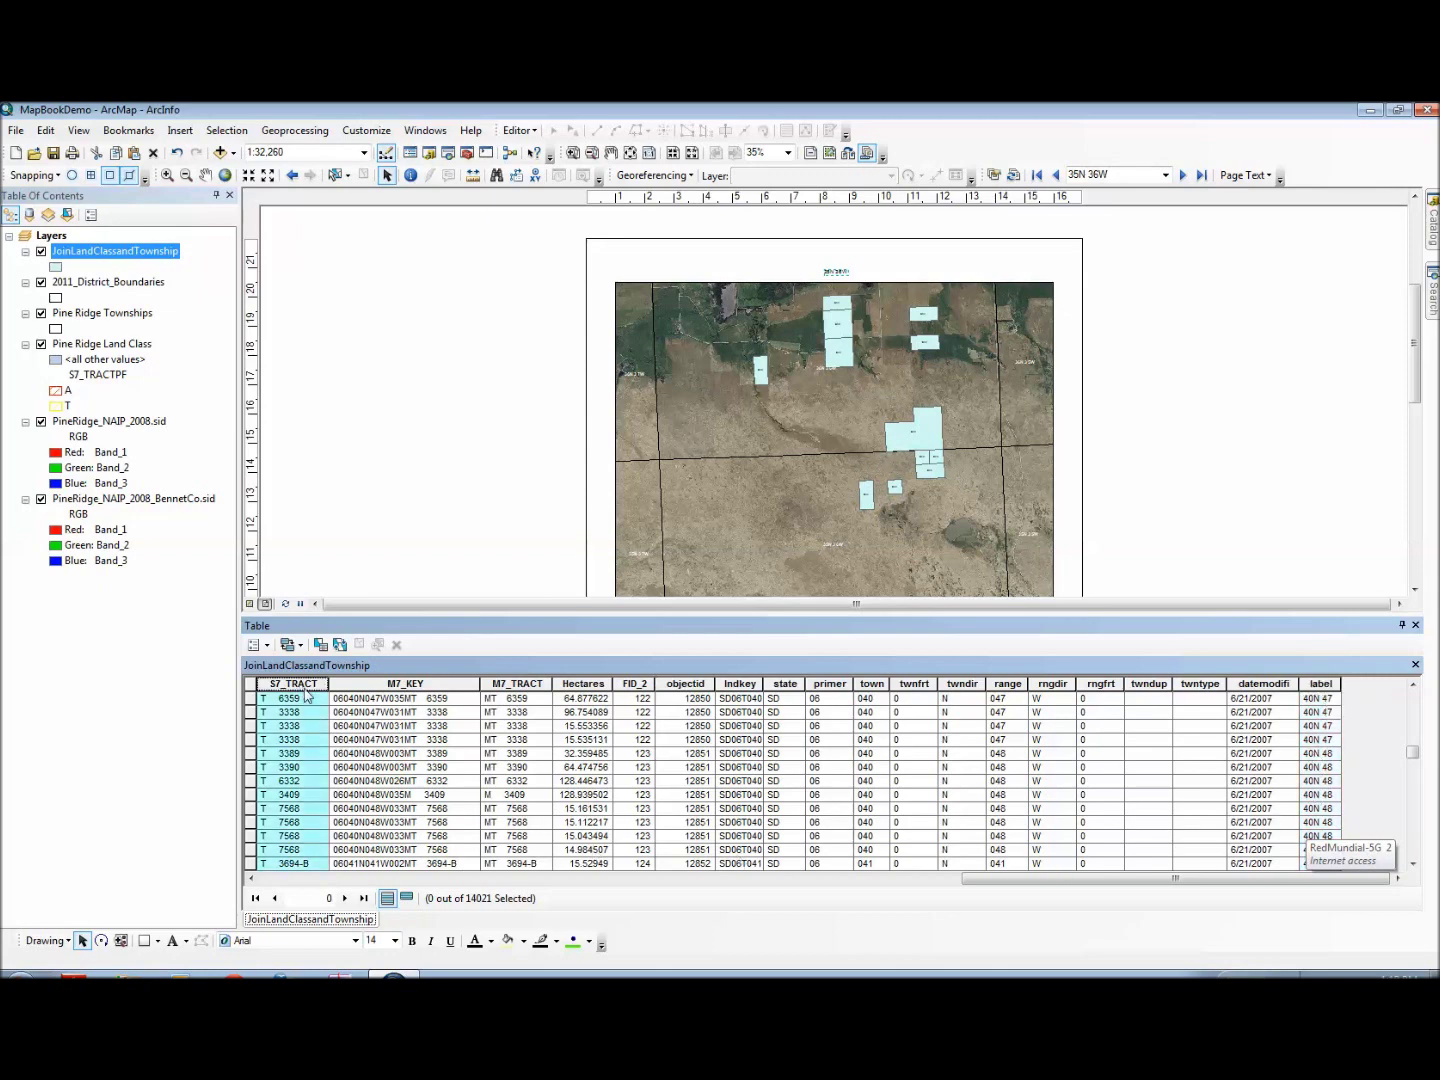